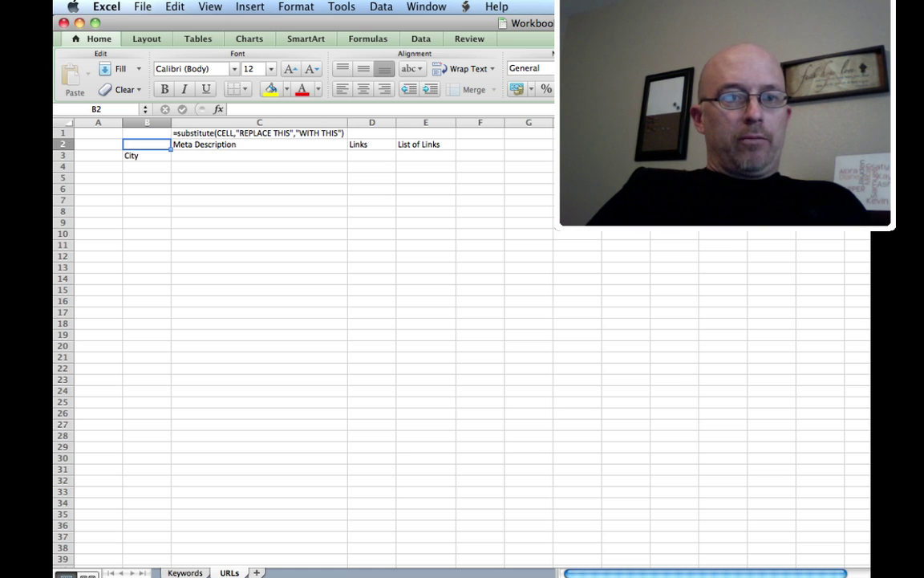
Step: Copy all the city names from Idaho Cities.txt in TextEdit and paste them into the Excel sheet starting at B4
{"action": "left_click", "coordinate": [147, 155]}
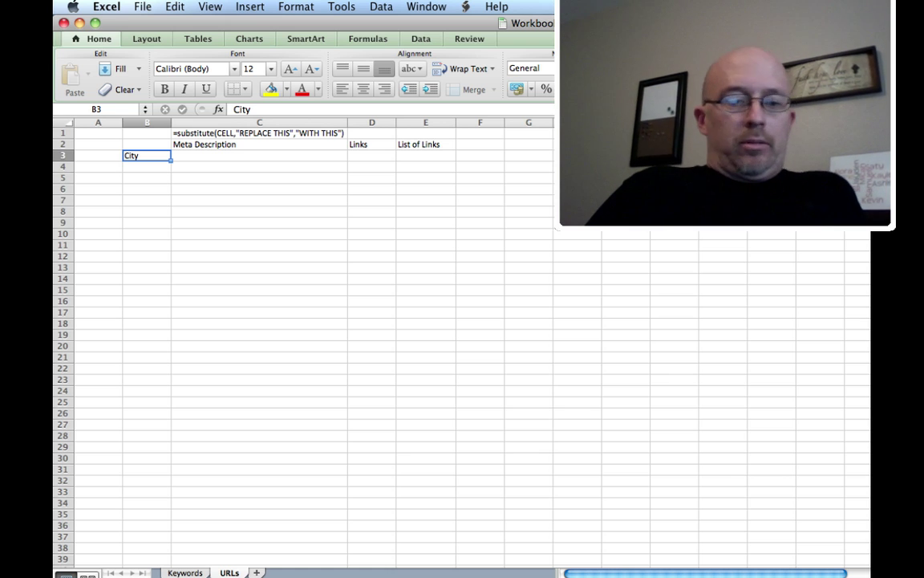
{"action": "key", "text": "super+Tab"}
{"action": "key", "text": "super+Tab"}
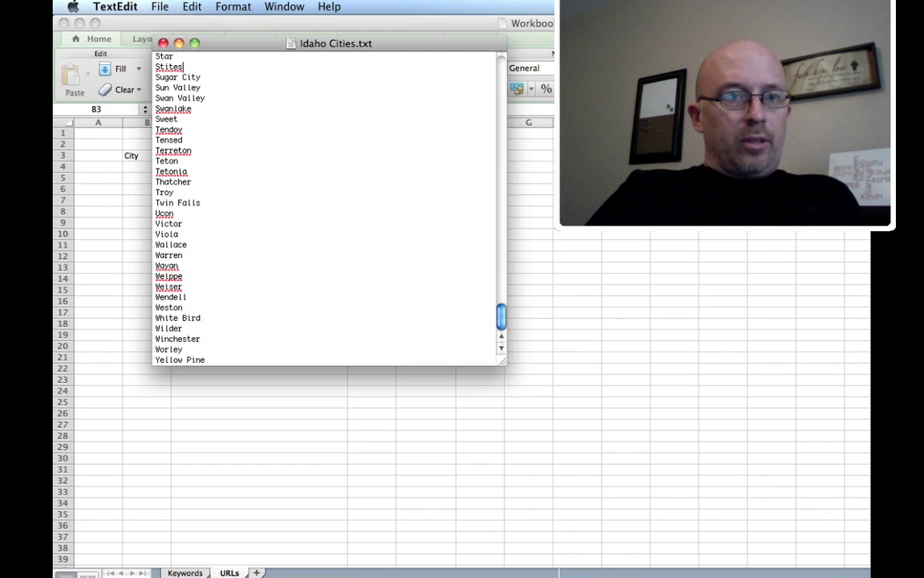
{"action": "key", "text": "super+a"}
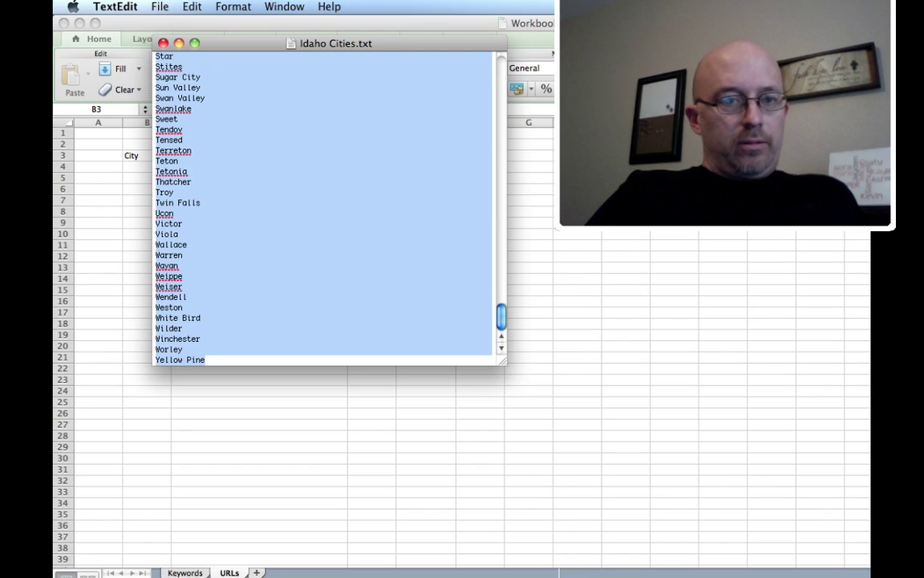
{"action": "key", "text": "super+Tab"}
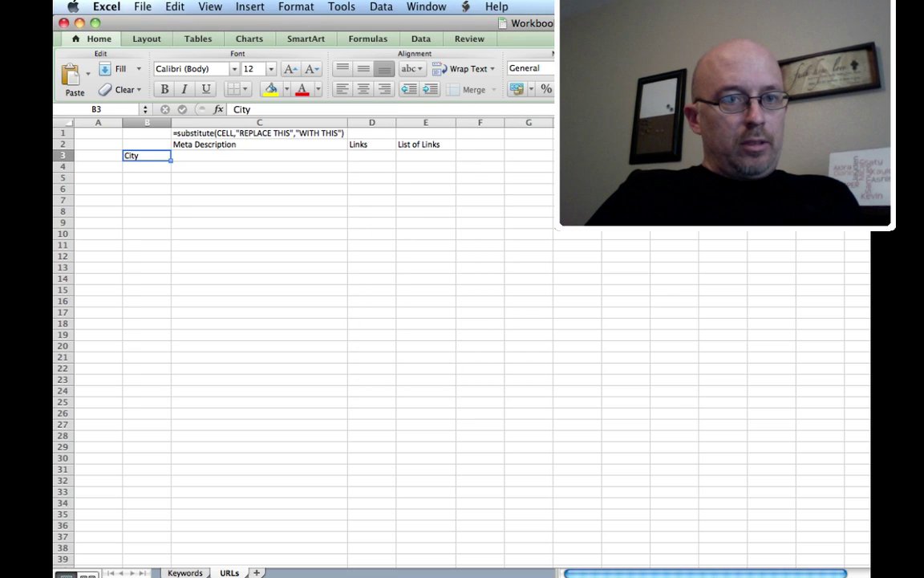
{"action": "left_click", "coordinate": [147, 166]}
{"action": "key", "text": "super+v"}
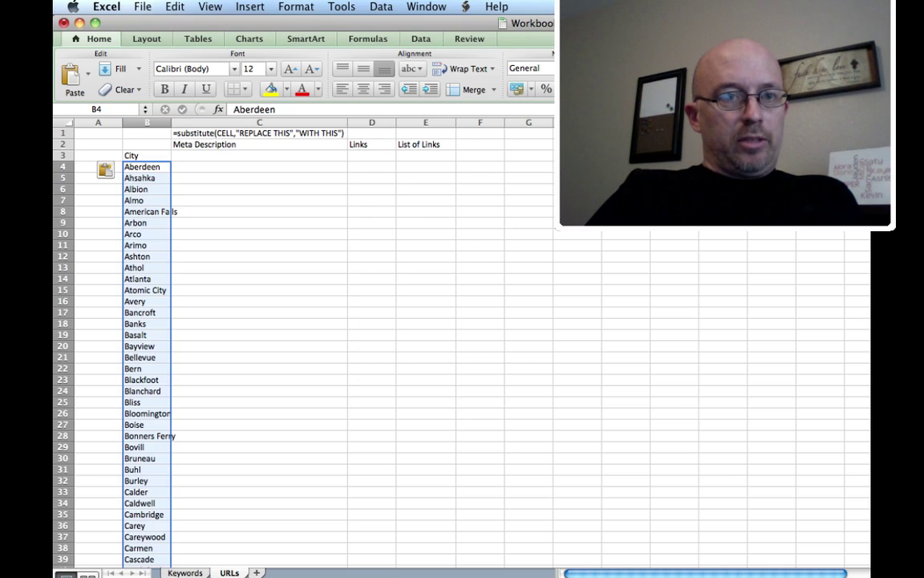
Step: Make the City, Meta Description, Links and List of Links headings bold
{"action": "left_click", "coordinate": [147, 155]}
{"action": "key", "text": "super+b"}
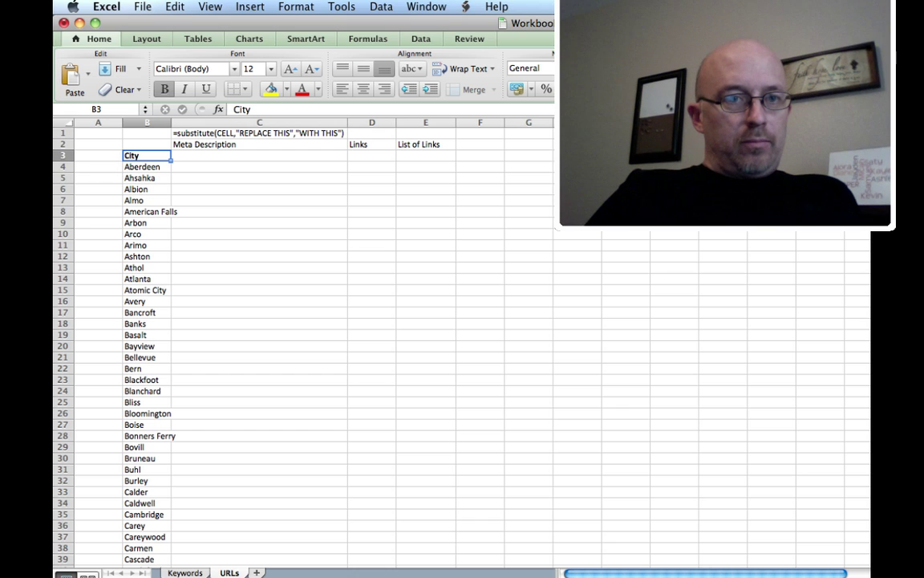
{"action": "left_click_drag", "start_coordinate": [205, 145], "coordinate": [425, 145]}
{"action": "key", "text": "super+b"}
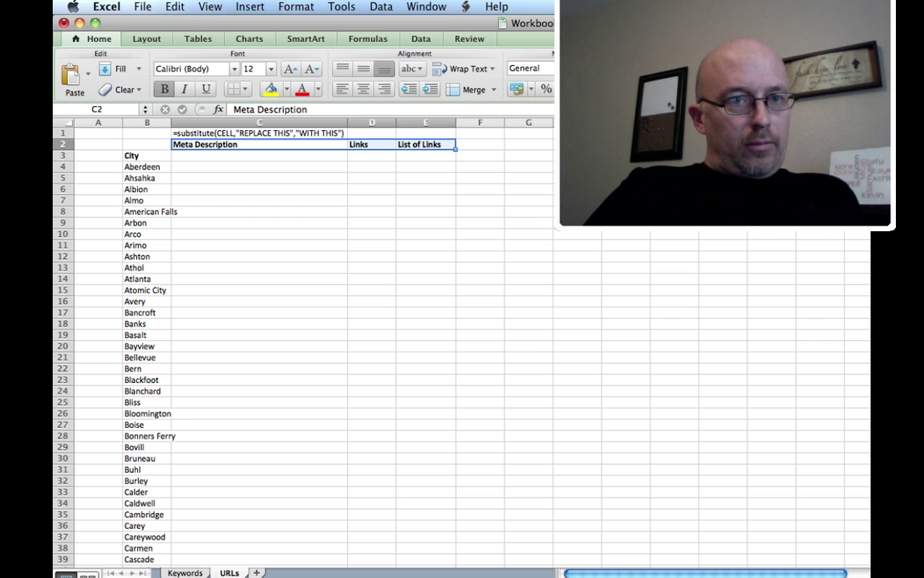
Step: Move the City heading and its whole list up one row to start at B2, and widen column B to fit the names
{"action": "left_click", "coordinate": [132, 155]}
{"action": "key", "text": "super+shift+Down"}
{"action": "key", "text": "super+c"}
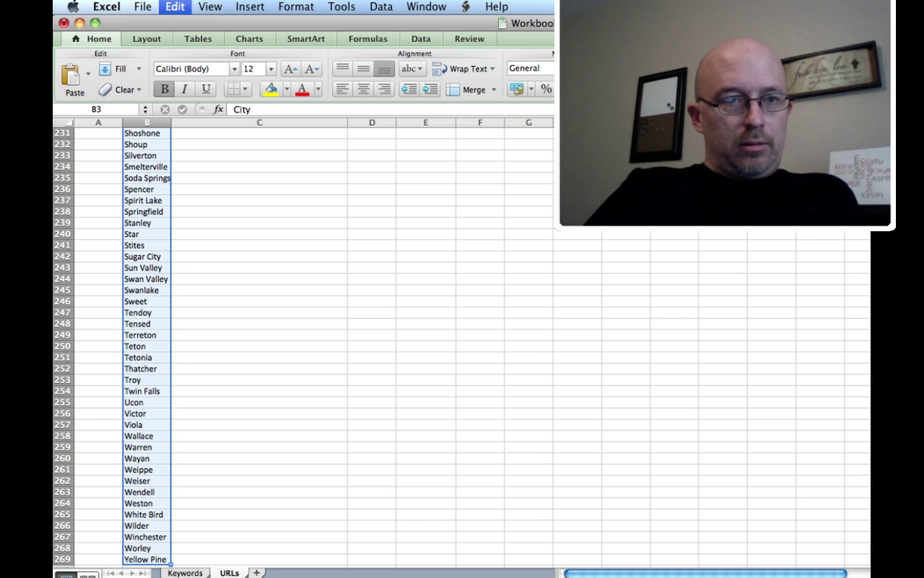
{"action": "scroll", "coordinate": [305, 345], "scroll_direction": "up", "scroll_amount": 20}
{"action": "left_click", "coordinate": [147, 145]}
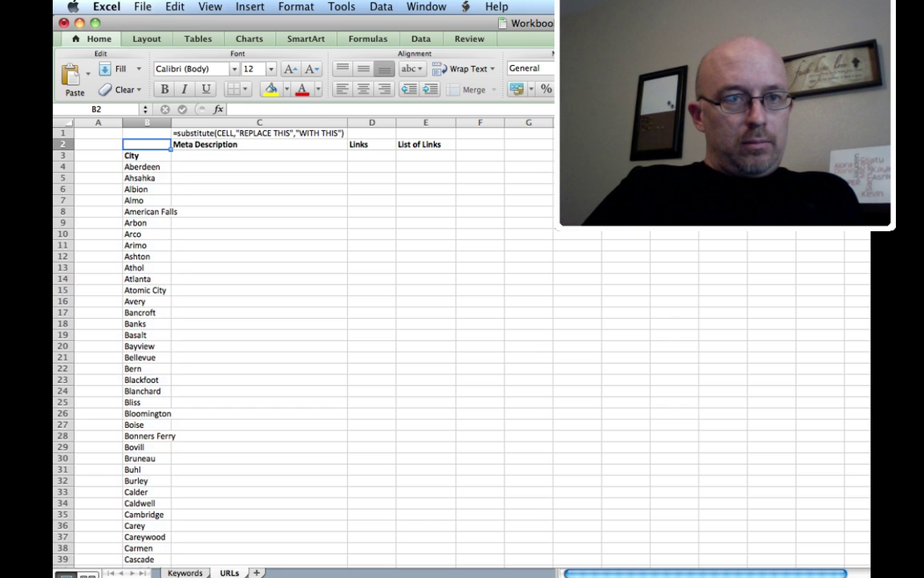
{"action": "key", "text": "super+v"}
{"action": "left_click", "coordinate": [260, 155]}
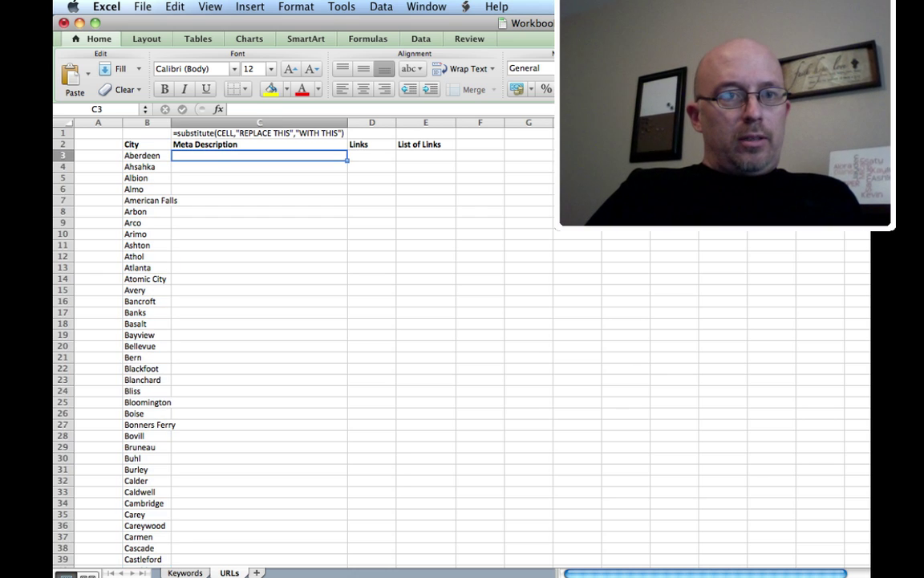
{"action": "left_click_drag", "start_coordinate": [171, 122], "coordinate": [209, 122]}
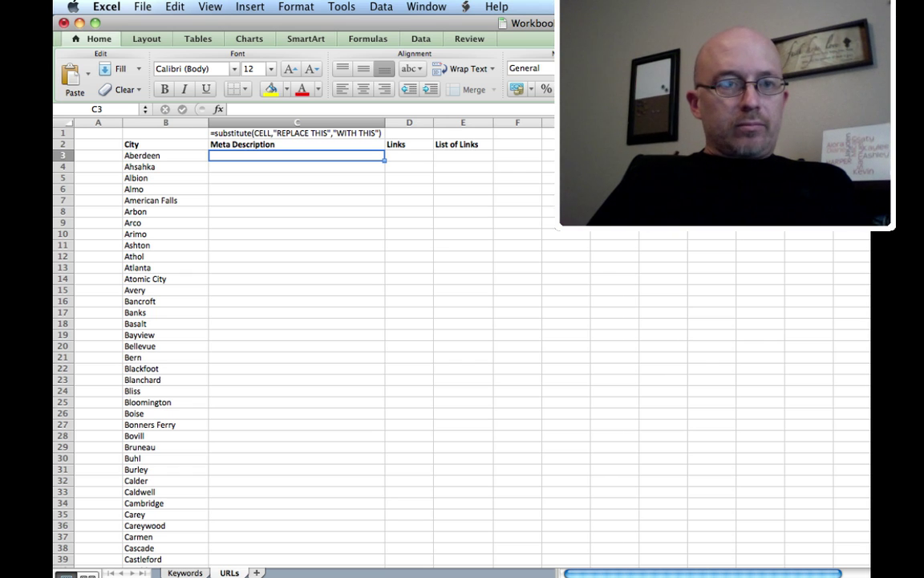
Step: Insert a blank row above row 1 and move the sample substitute formula text up into C1, leaving C2 empty
{"action": "left_click", "coordinate": [63, 133]}
{"action": "left_click", "coordinate": [250, 6]}
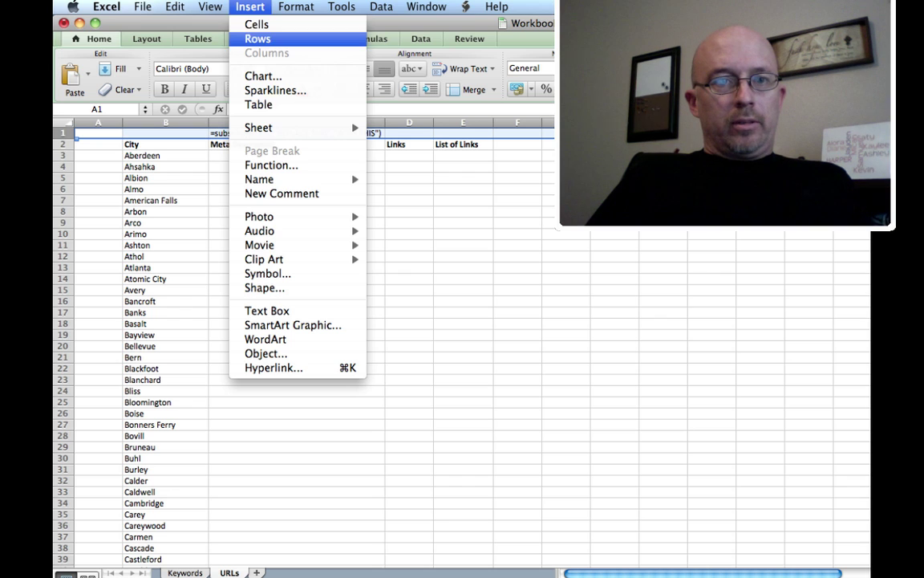
{"action": "left_click", "coordinate": [258, 38]}
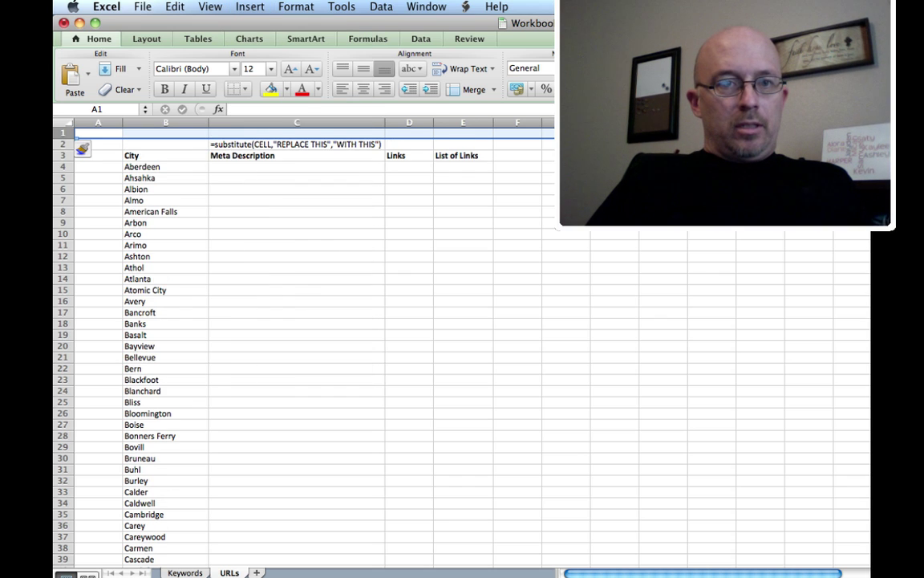
{"action": "left_click", "coordinate": [296, 132]}
{"action": "key", "text": "super+v"}
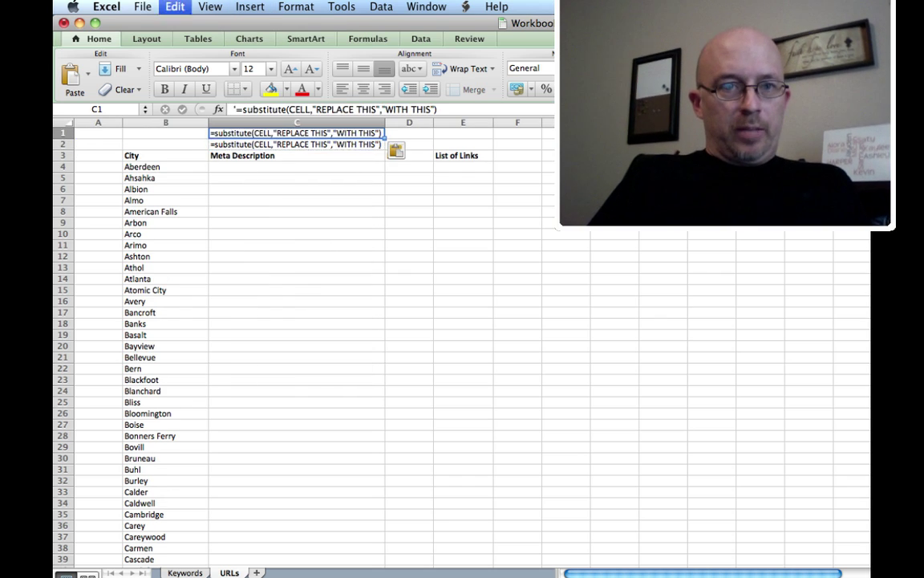
{"action": "left_click", "coordinate": [297, 144]}
{"action": "key", "text": "BackSpace"}
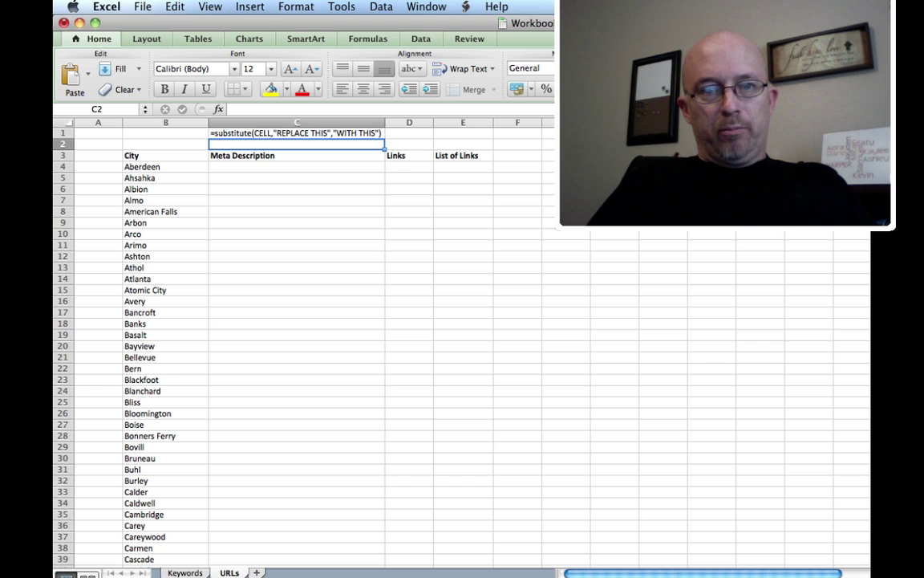
Step: Enter the template "Click here to view CITYNAME homes for sale and other real estate listings in CITYNAME, Idaho." in C2
{"action": "type", "text": "C"}
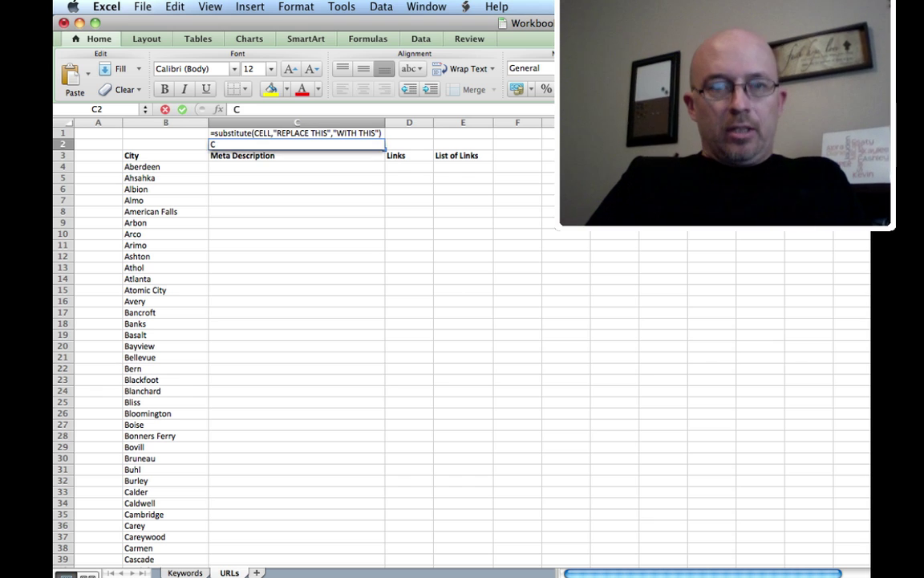
{"action": "type", "text": "lick here to"}
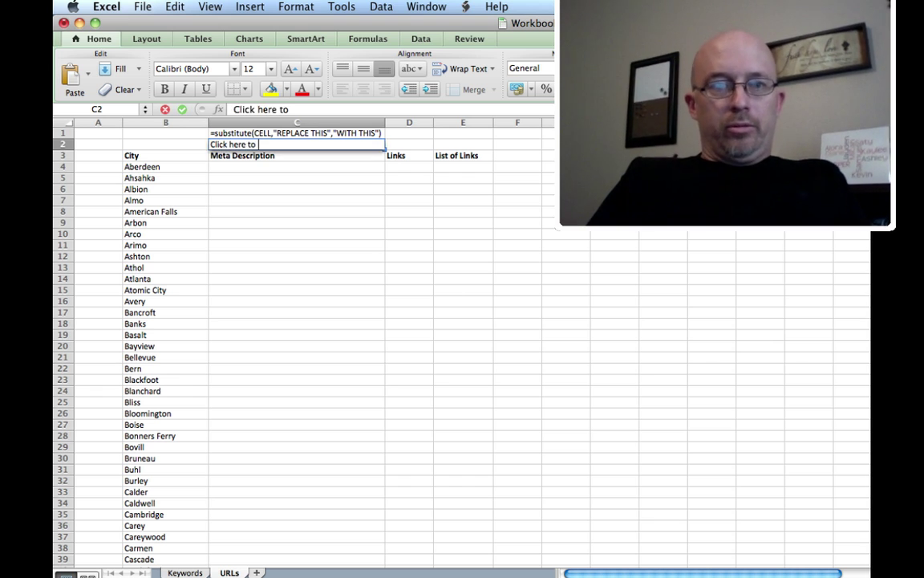
{"action": "type", "text": " view CITH"}
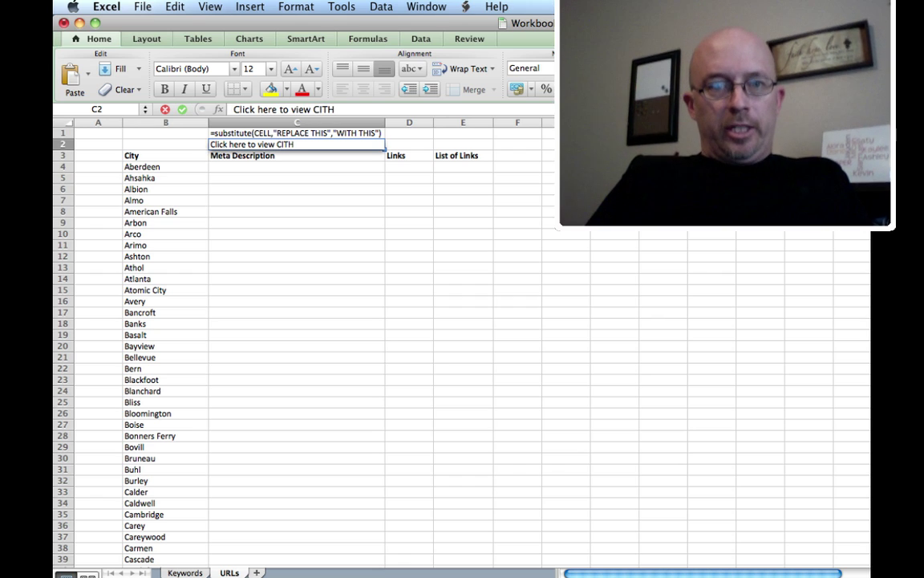
{"action": "key", "text": "BackSpace"}
{"action": "type", "text": "YNAME"}
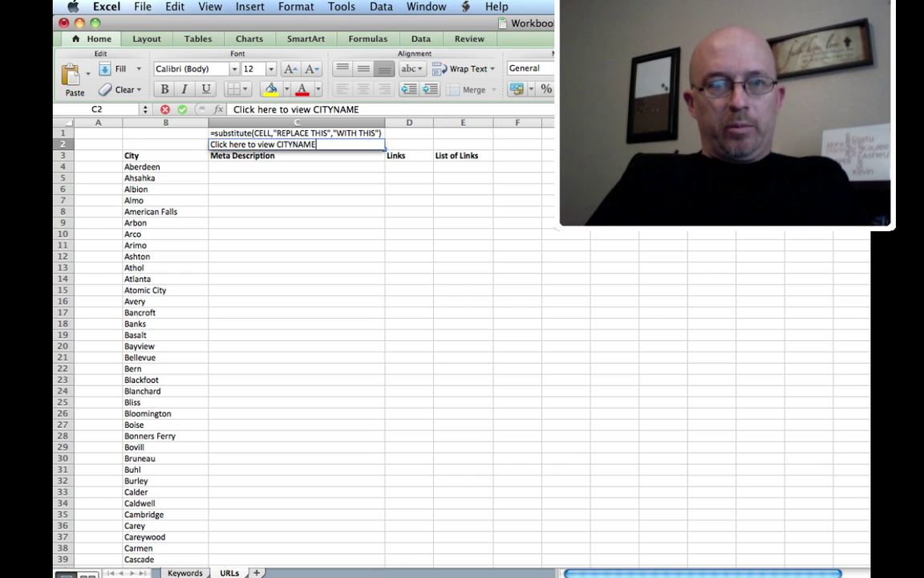
{"action": "type", "text": " ho"}
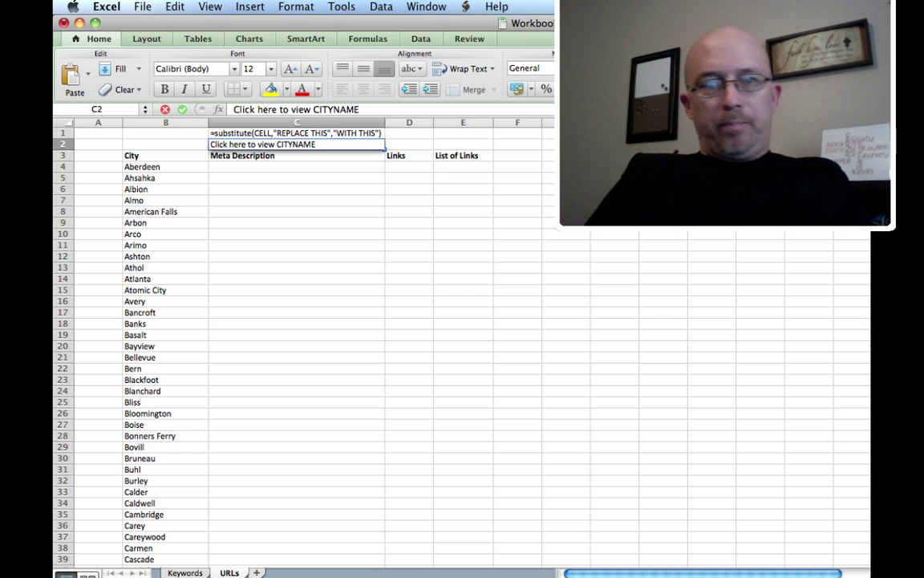
{"action": "type", "text": "mes for sale"}
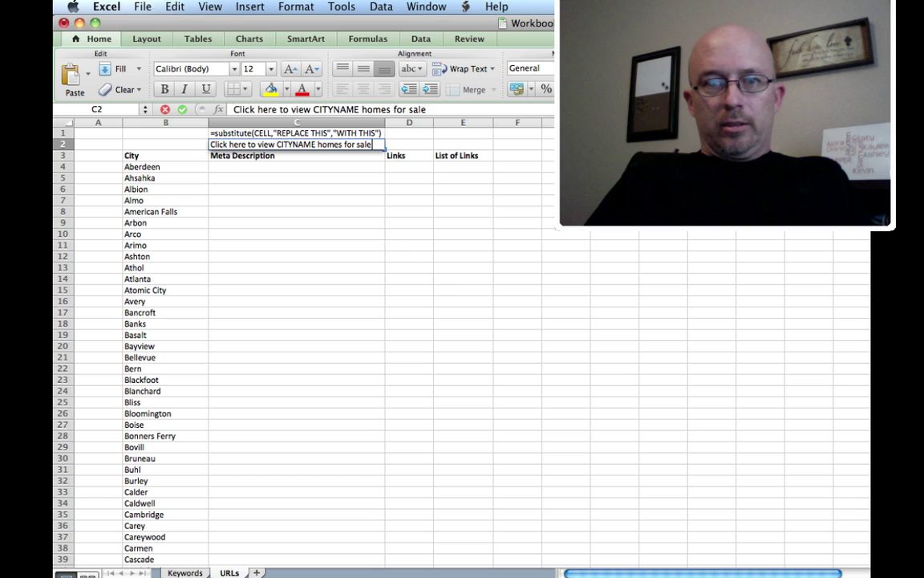
{"action": "type", "text": " and other real "}
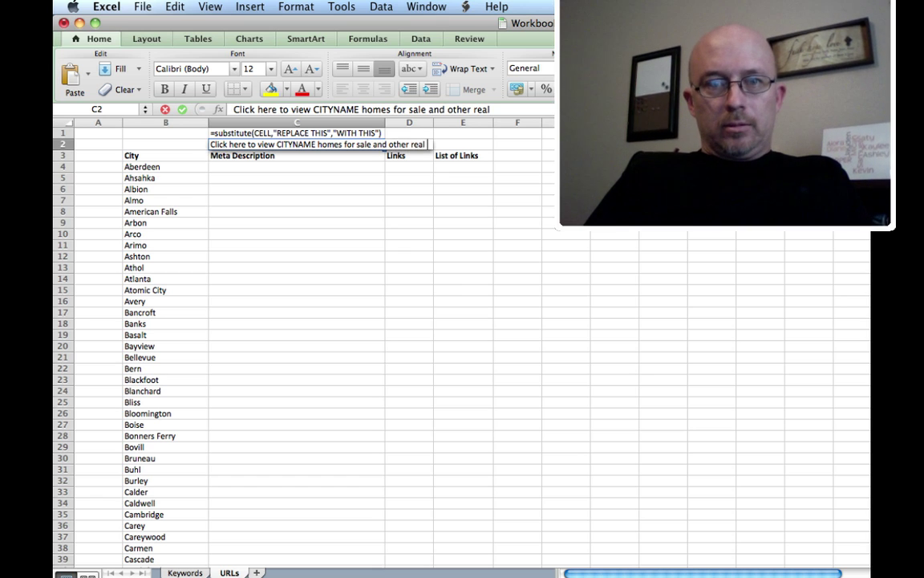
{"action": "type", "text": "estate listings in"}
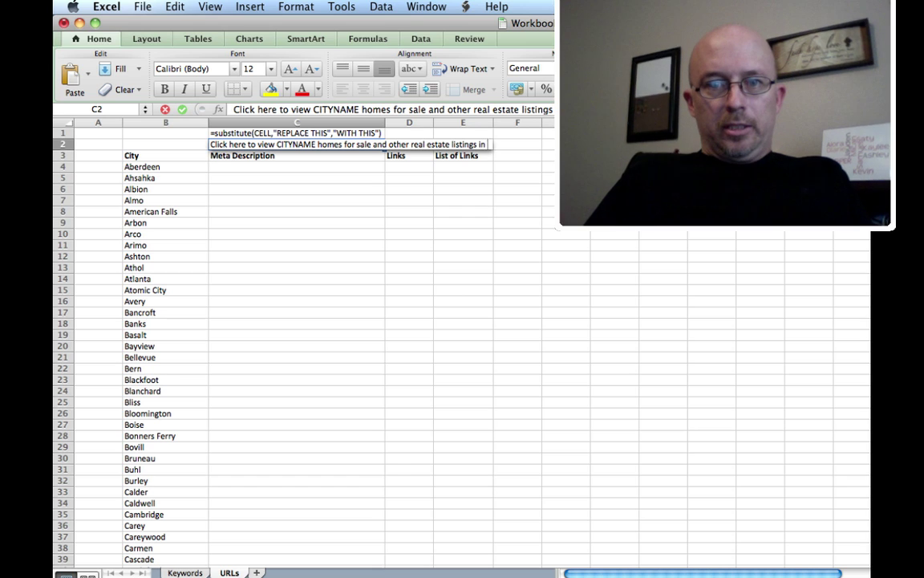
{"action": "type", "text": " CITY"}
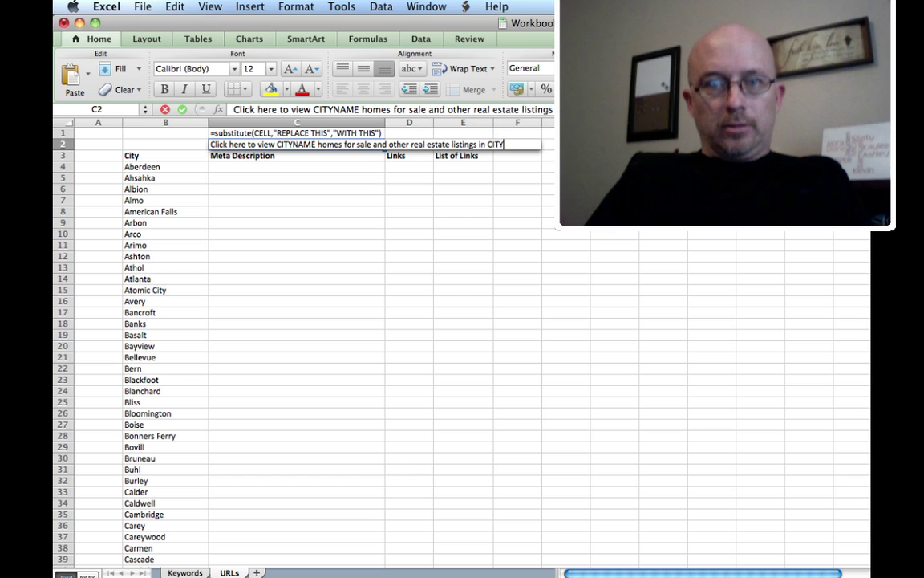
{"action": "type", "text": "NAME, Idhao"}
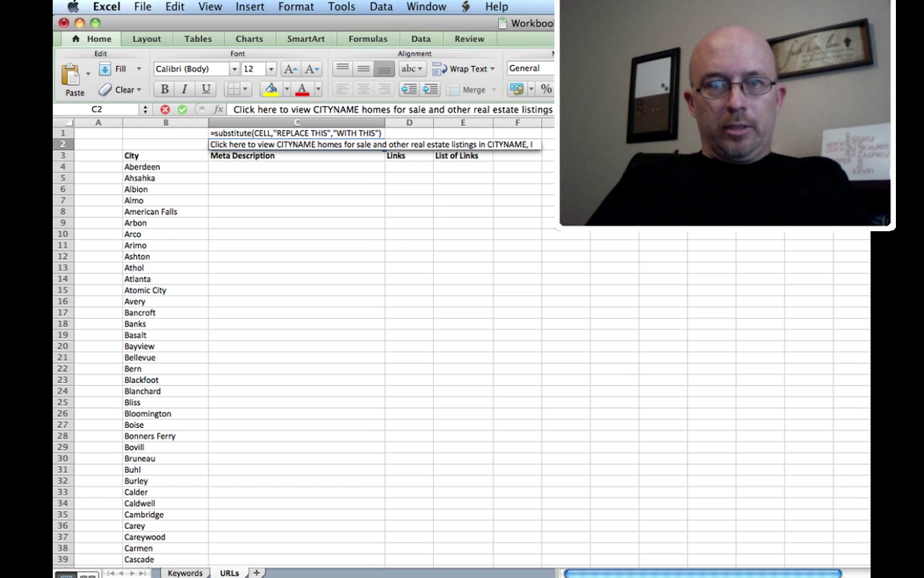
{"action": "key", "text": "BackSpace"}
{"action": "key", "text": "BackSpace"}
{"action": "key", "text": "BackSpace"}
{"action": "type", "text": "aho."}
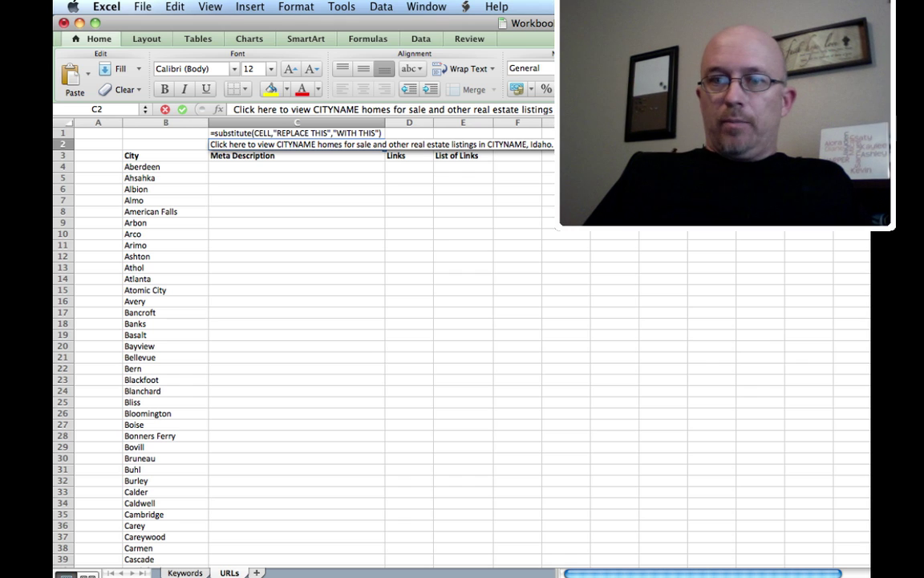
{"action": "key", "text": "Return"}
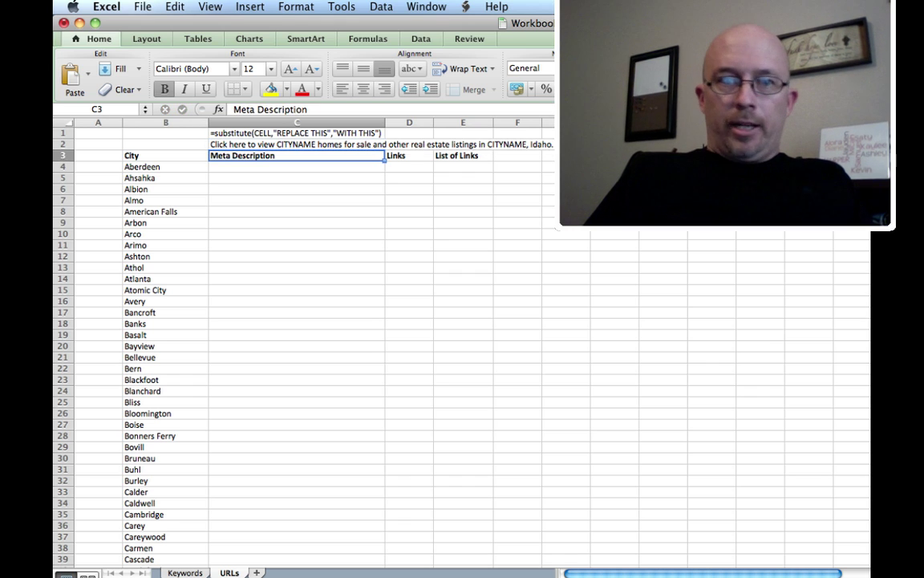
Step: Enter the formula =substitute(C2,"CITYNAME",B4) in C4 to build Aberdeen's meta description from the template
{"action": "key", "text": "Return"}
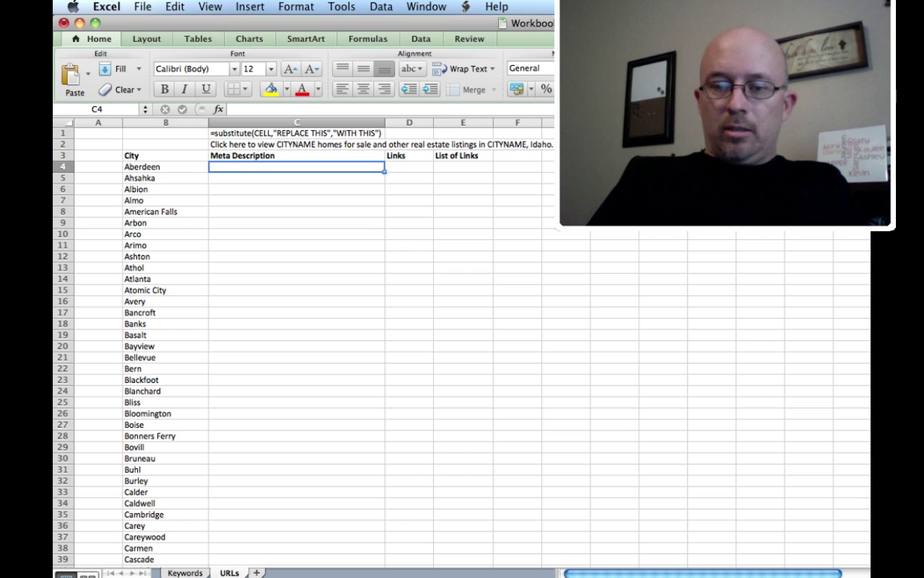
{"action": "type", "text": "=subtitl"}
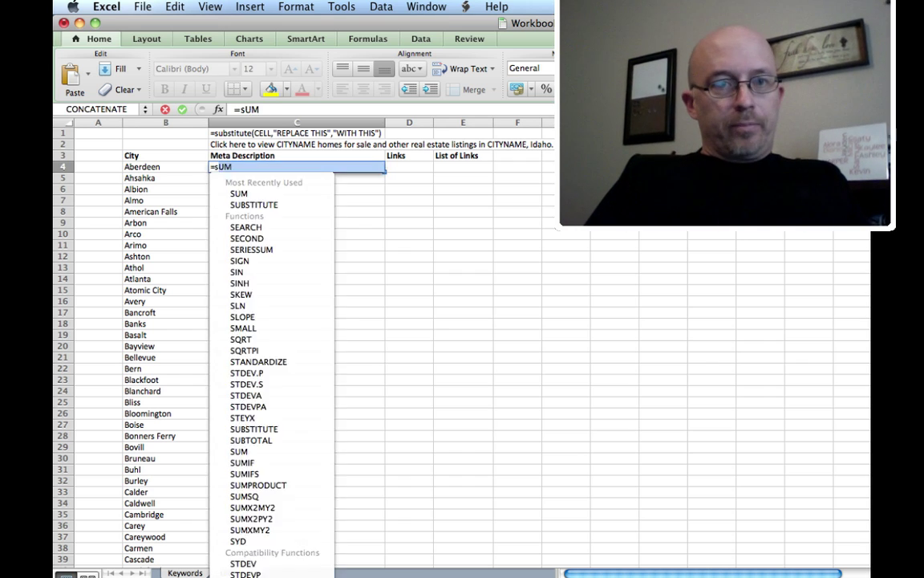
{"action": "key", "text": "BackSpace"}
{"action": "key", "text": "BackSpace"}
{"action": "key", "text": "BackSpace"}
{"action": "key", "text": "BackSpace"}
{"action": "type", "text": "st"}
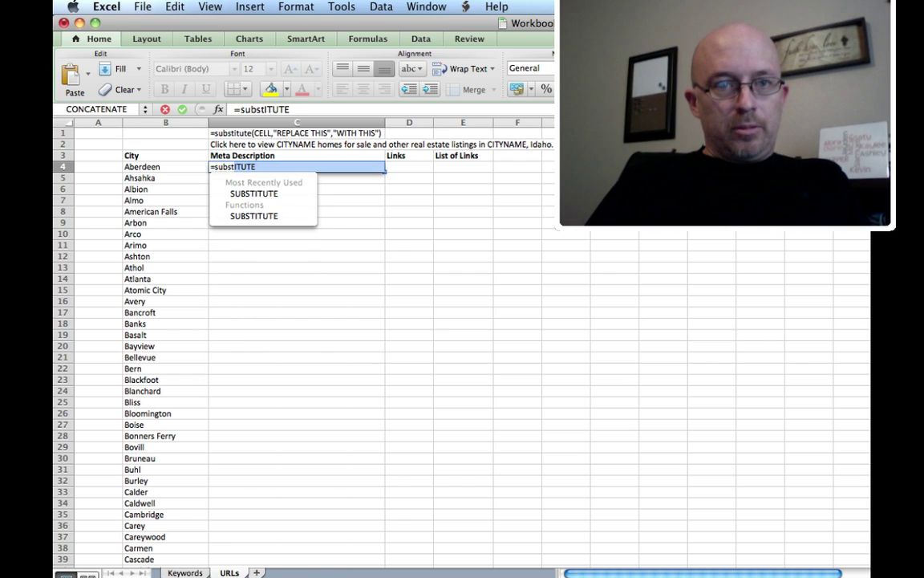
{"action": "type", "text": "itute("}
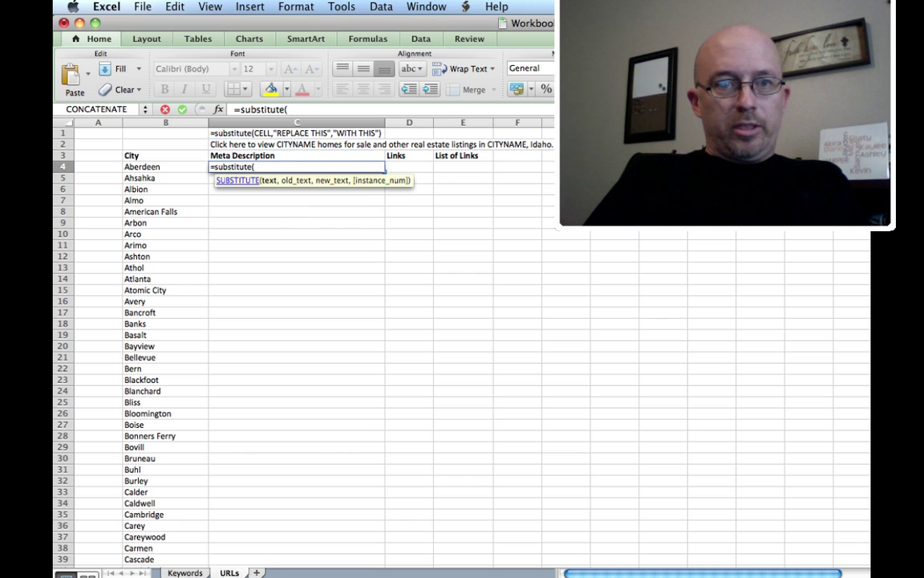
{"action": "left_click", "coordinate": [253, 147]}
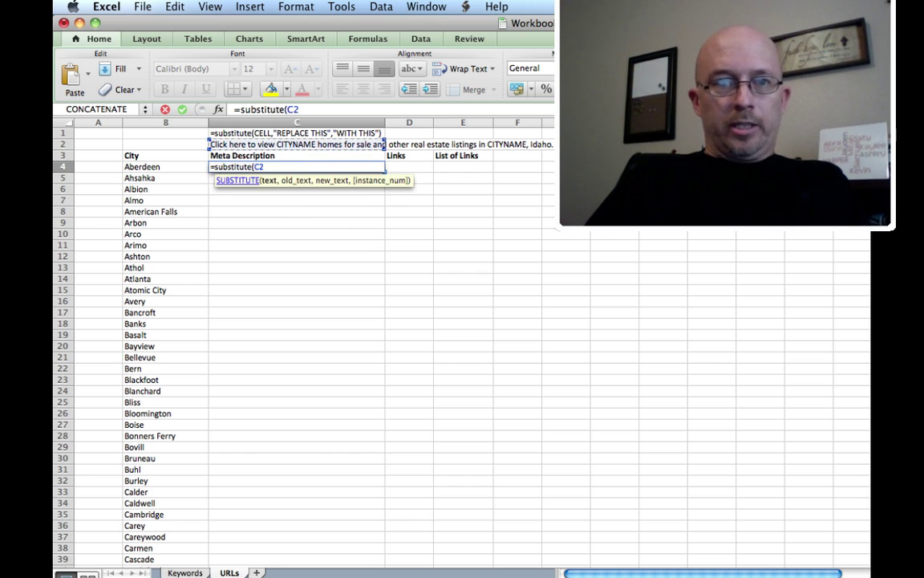
{"action": "left_click", "coordinate": [300, 109]}
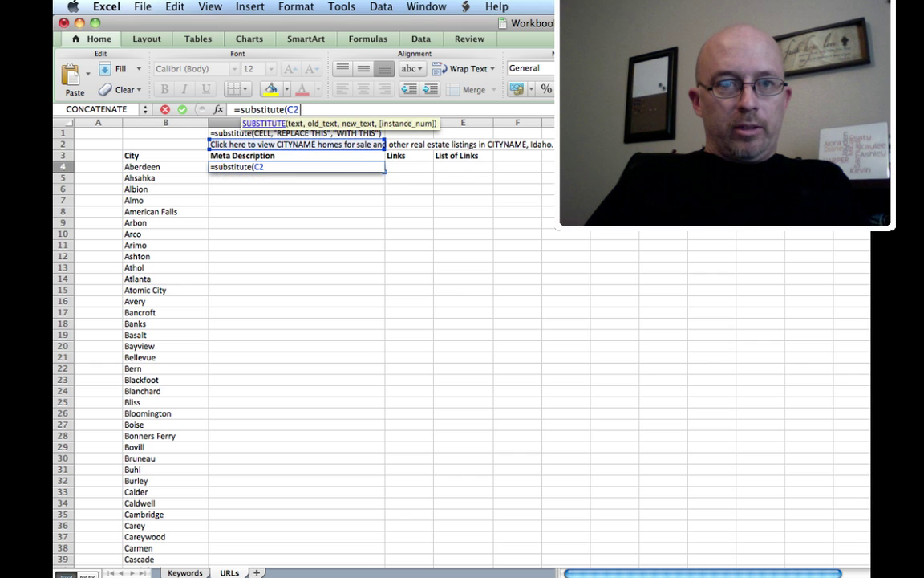
{"action": "type", "text": ","}
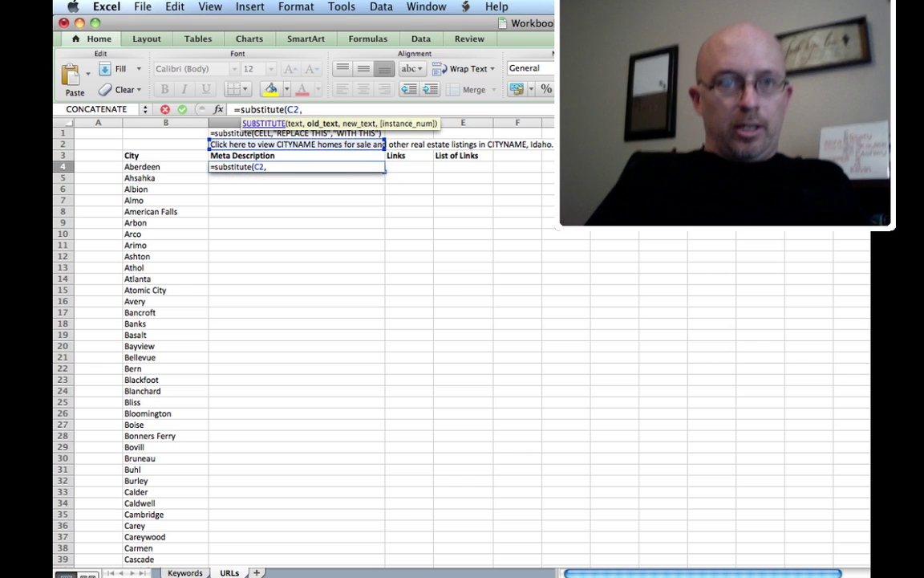
{"action": "type", "text": "\""}
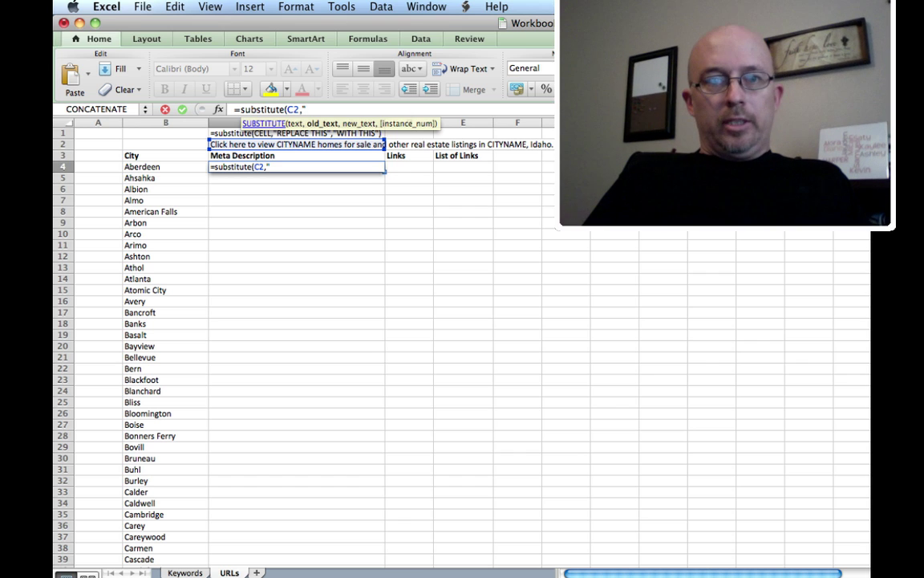
{"action": "type", "text": "CITYNAME"}
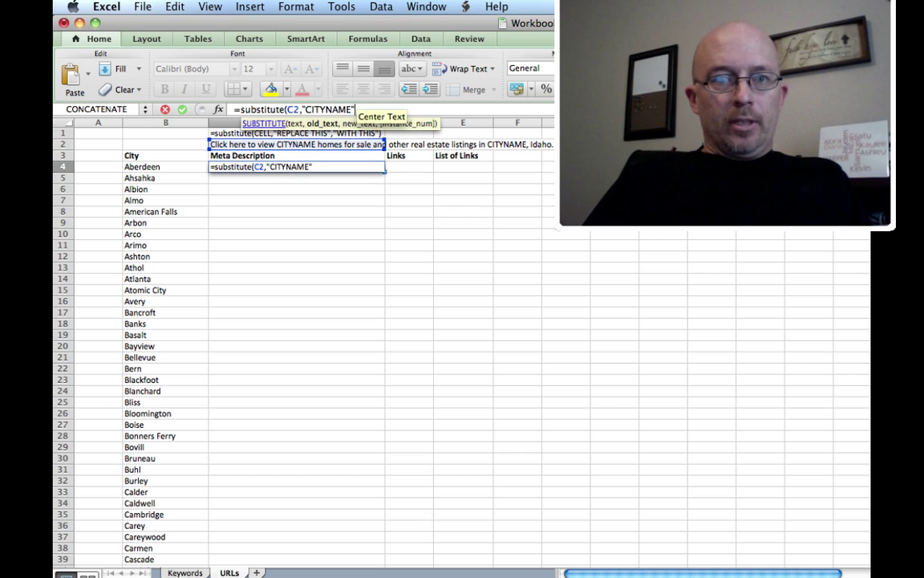
{"action": "type", "text": "\","}
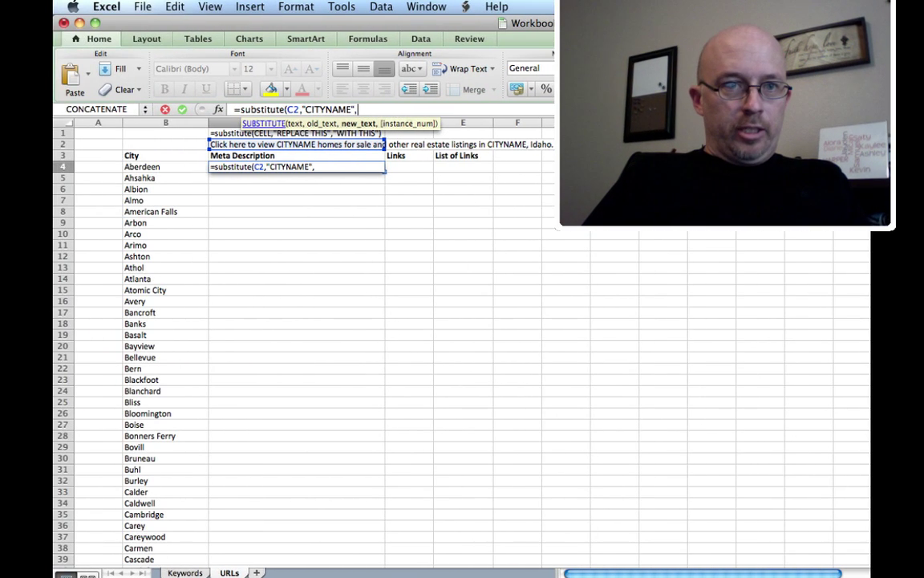
{"action": "left_click", "coordinate": [142, 166]}
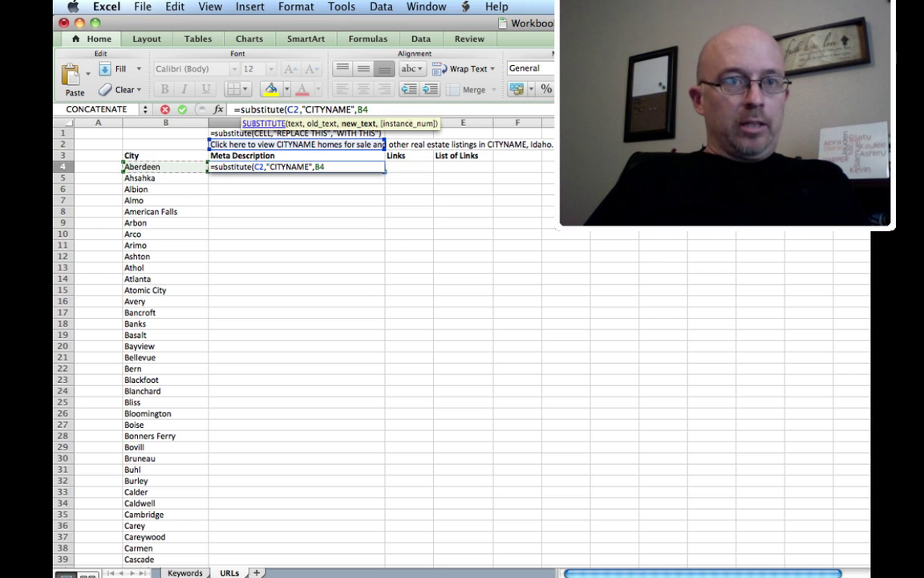
{"action": "type", "text": ")"}
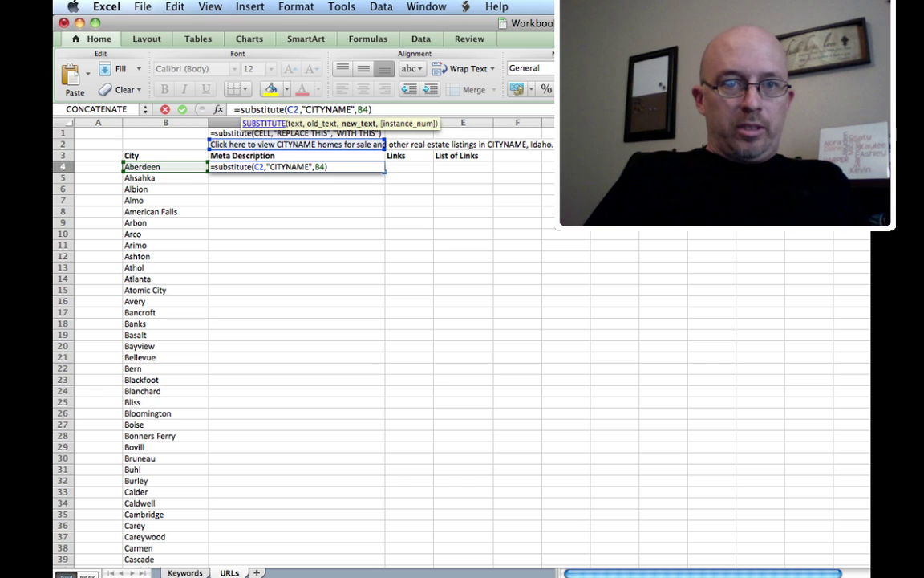
{"action": "key", "text": "Return"}
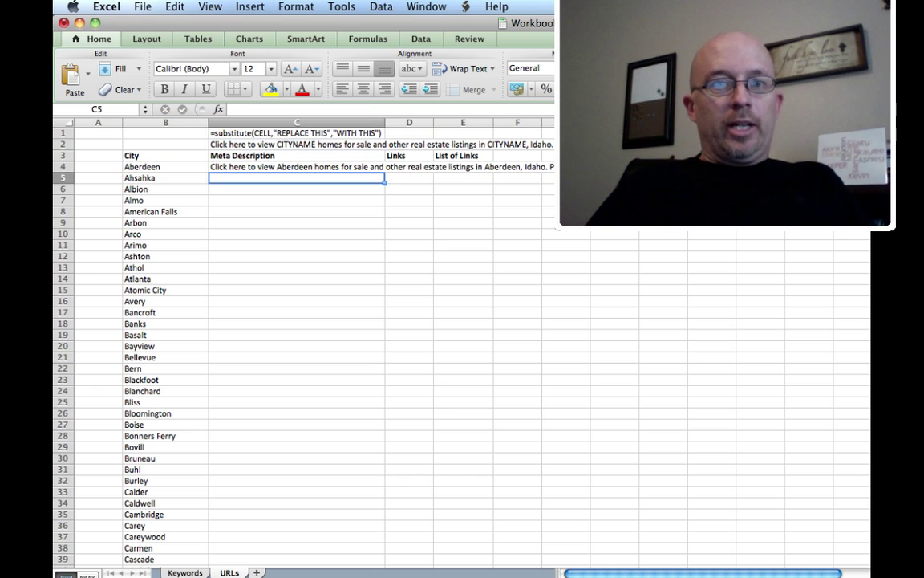
Step: Try to fill the relative C4 formula down into C5 for Ahsahka
{"action": "left_click", "coordinate": [297, 166]}
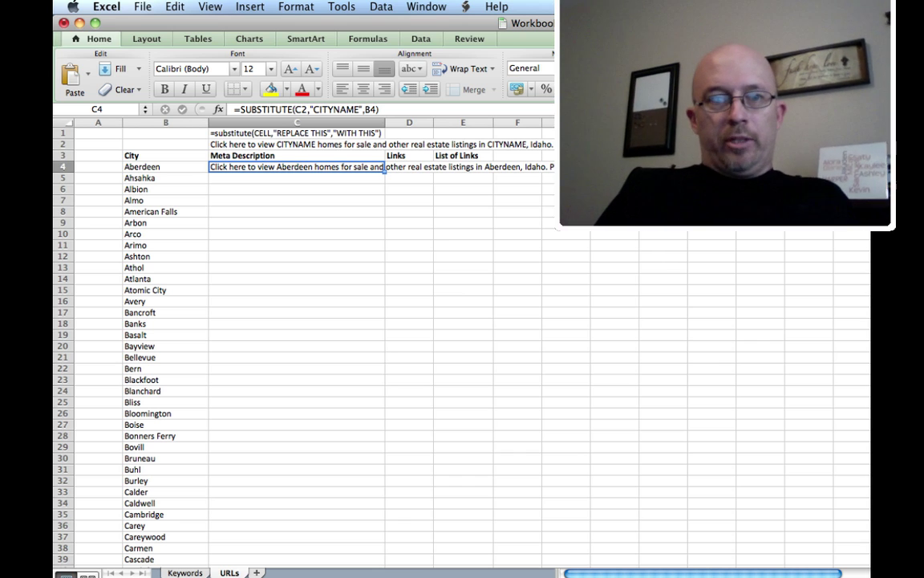
{"action": "key", "text": "Return"}
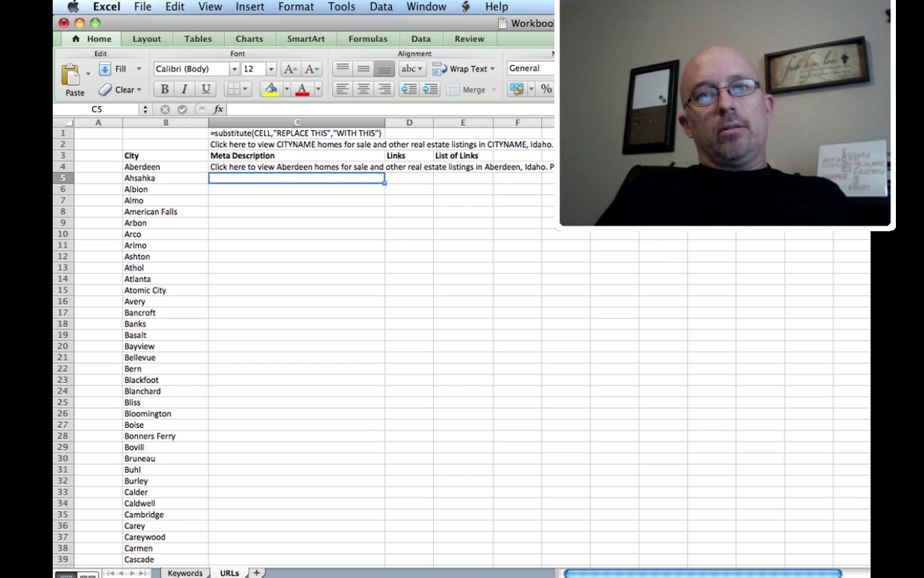
{"action": "type", "text": "=SUBSTITUTE(C3,\"CITYNAME\",B5)"}
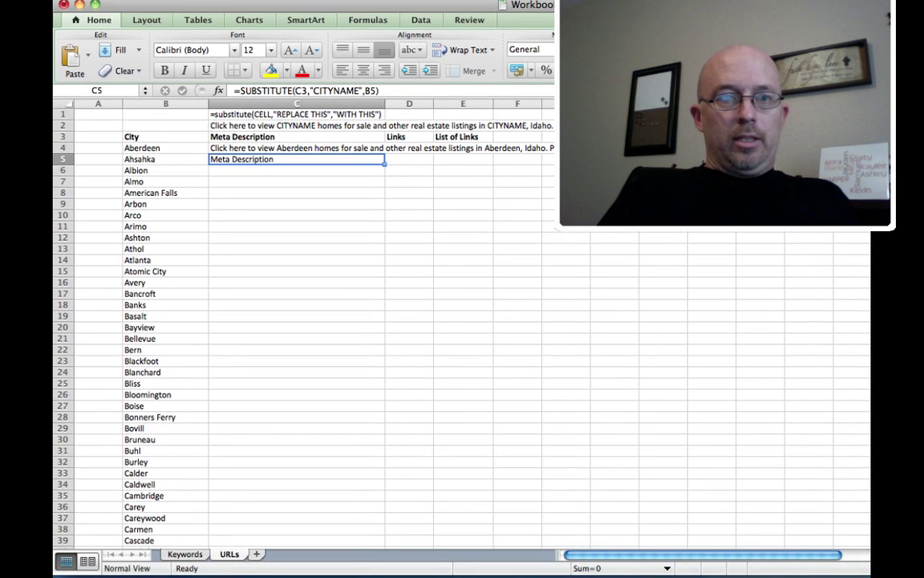
Step: Change the template reference in the C4 formula to C$2 so its row is locked
{"action": "left_click", "coordinate": [297, 147]}
{"action": "left_click", "coordinate": [297, 114]}
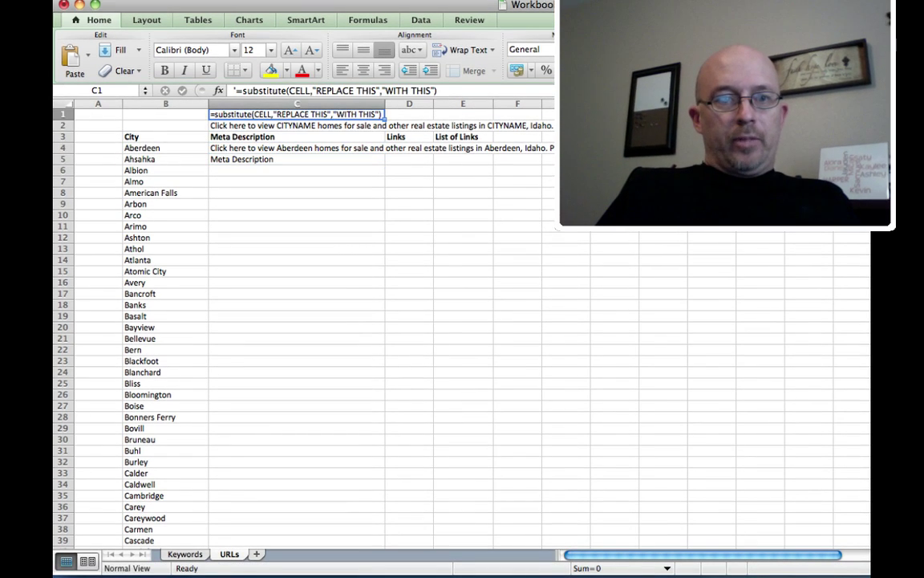
{"action": "left_click", "coordinate": [297, 125]}
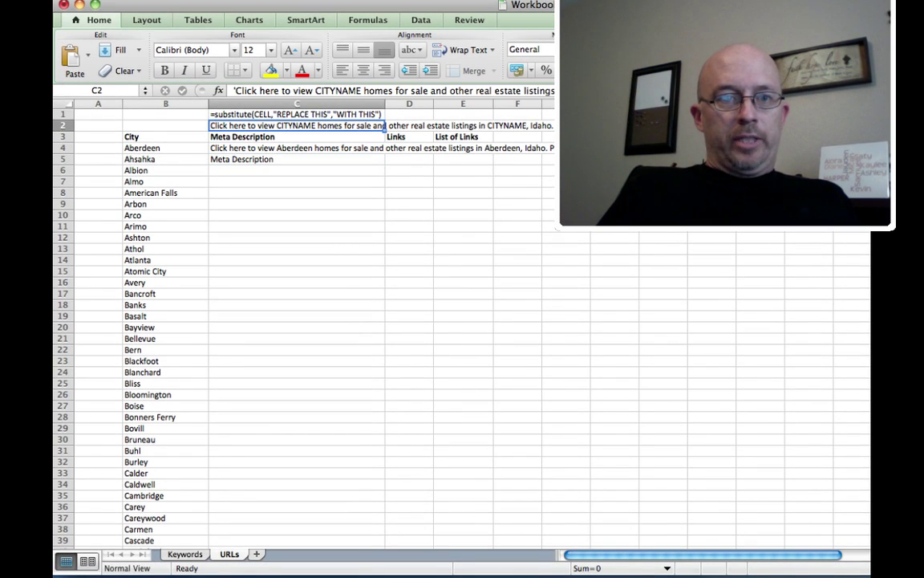
{"action": "left_click", "coordinate": [297, 136]}
{"action": "left_click", "coordinate": [297, 148]}
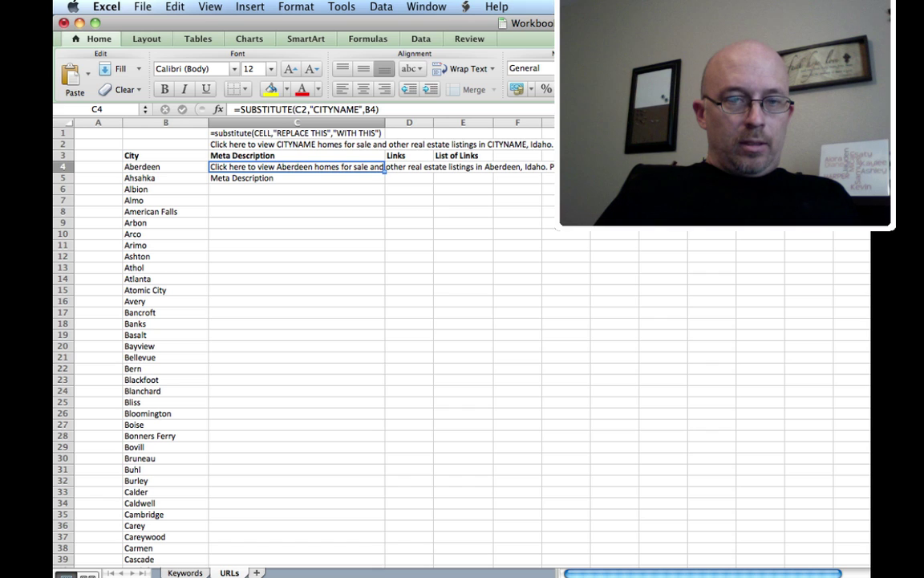
{"action": "key", "text": "ctrl+u"}
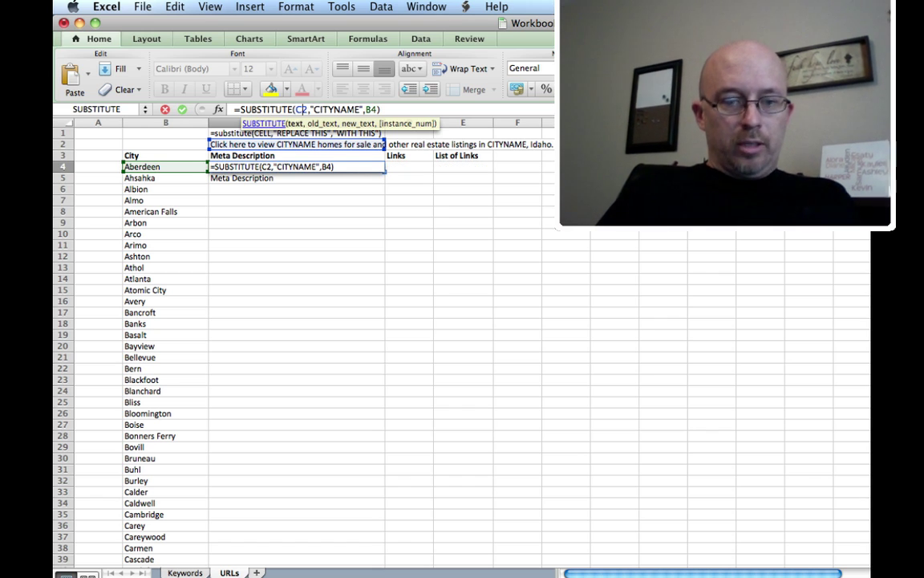
{"action": "left_click", "coordinate": [302, 109]}
{"action": "type", "text": "$"}
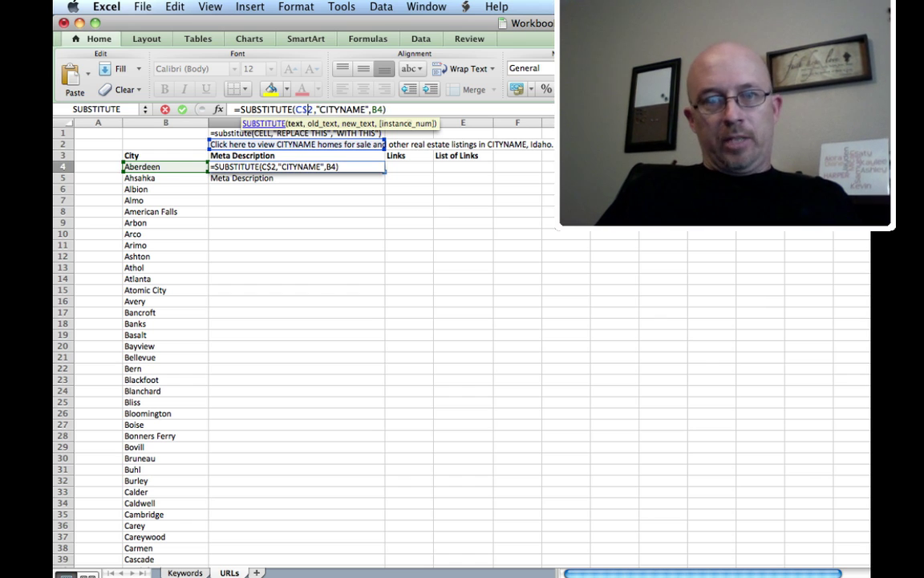
{"action": "left_click", "coordinate": [371, 109]}
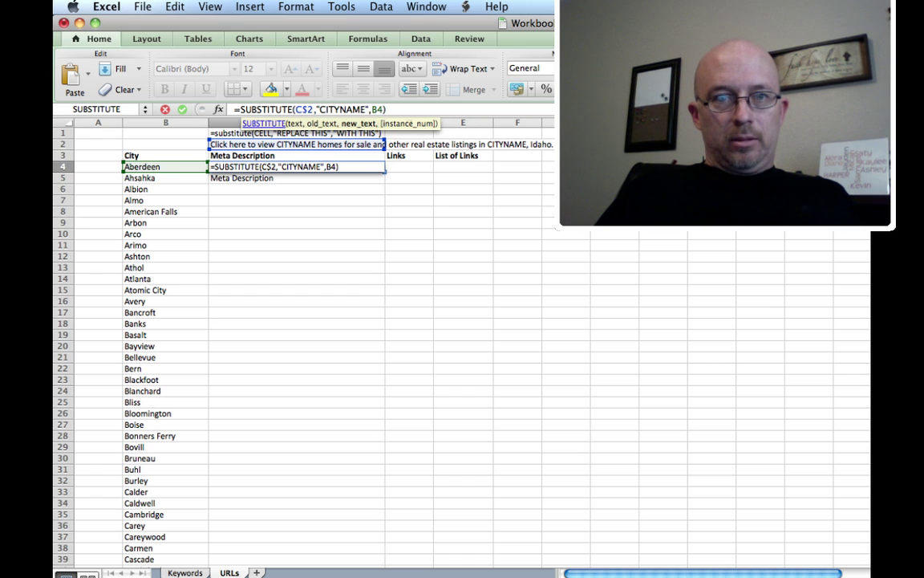
{"action": "key", "text": "Return"}
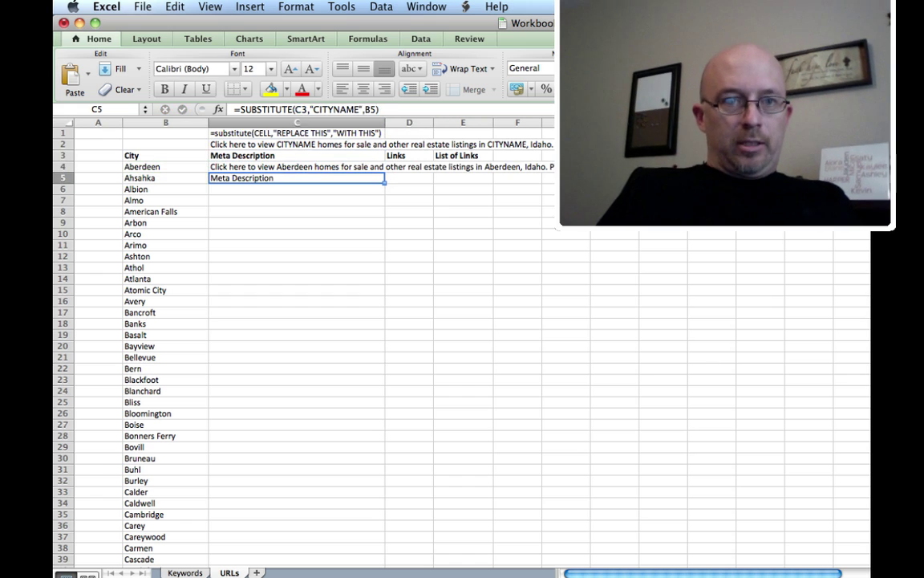
Step: Fill the C4 formula down column C through C269, beside the last city, Yellow Pine
{"action": "key", "text": "ctrl+d"}
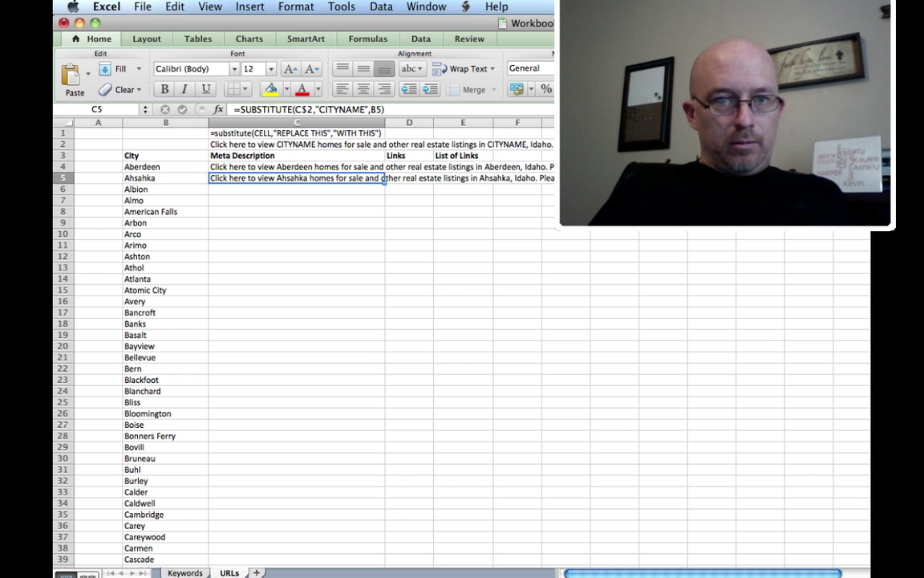
{"action": "left_click", "coordinate": [297, 166]}
{"action": "left_click", "coordinate": [297, 177], "text": "shift"}
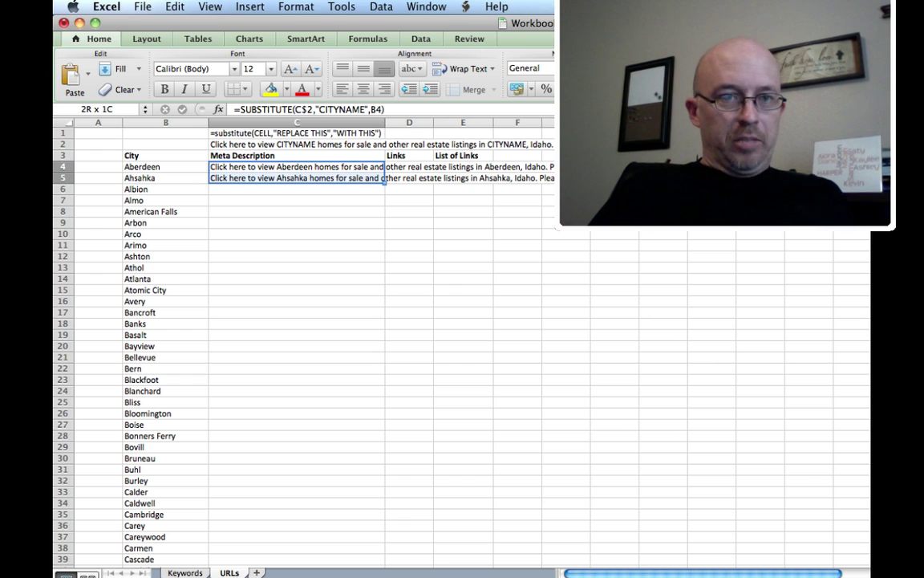
{"action": "left_click_drag", "start_coordinate": [297, 178], "coordinate": [361, 566]}
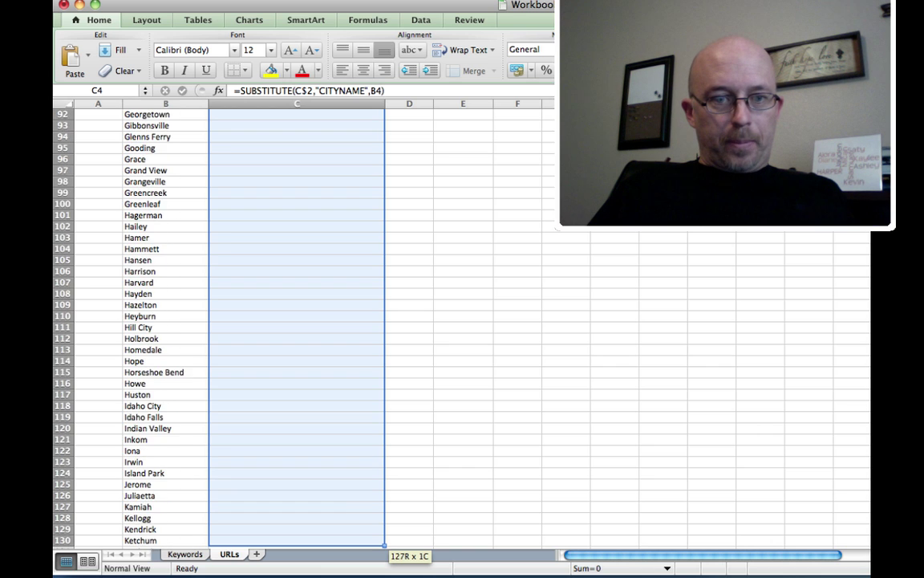
{"action": "left_click_drag", "start_coordinate": [361, 566], "coordinate": [361, 486]}
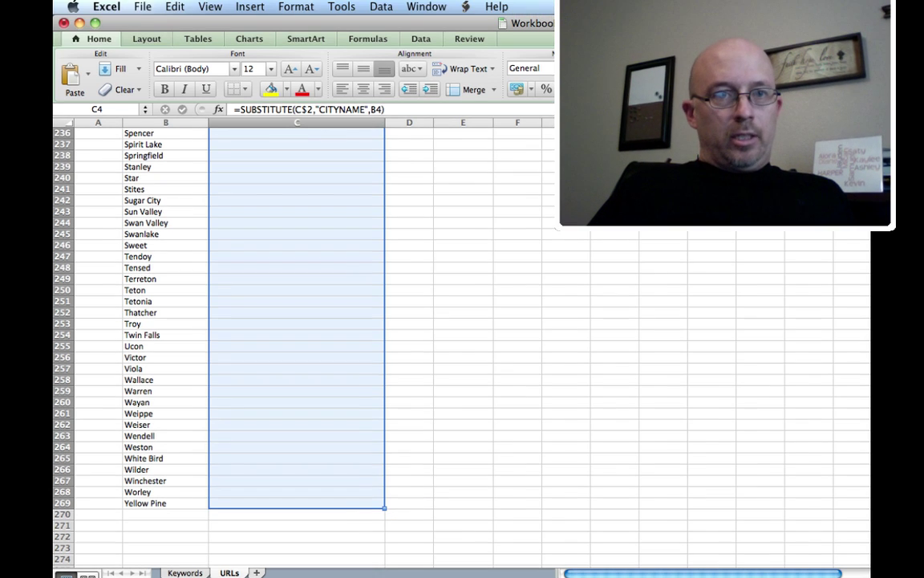
{"action": "left_click", "coordinate": [143, 6]}
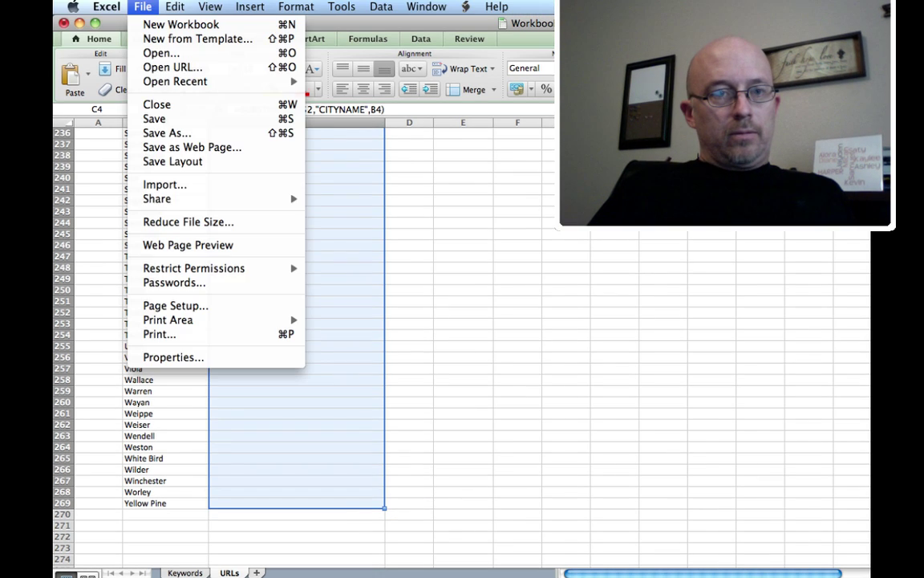
{"action": "mouse_move", "coordinate": [175, 6]}
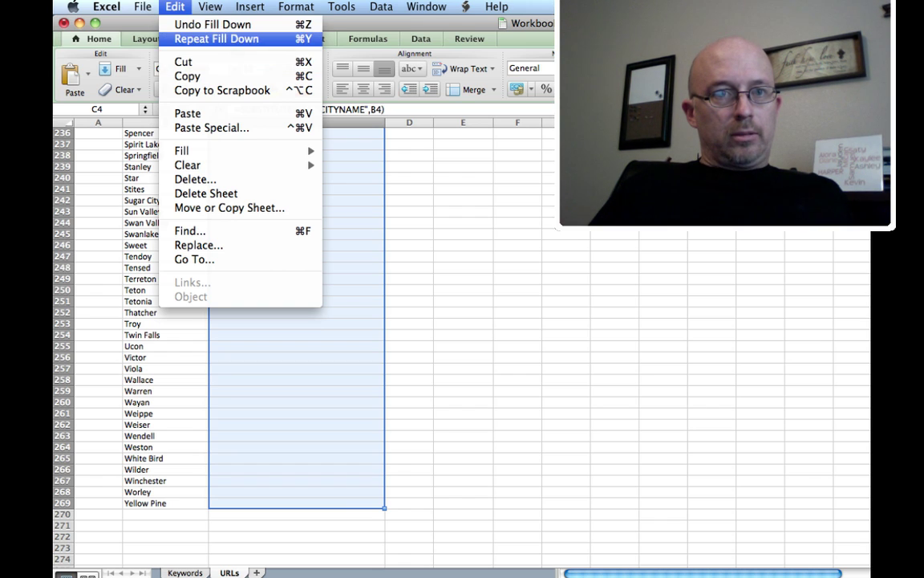
{"action": "mouse_move", "coordinate": [208, 151]}
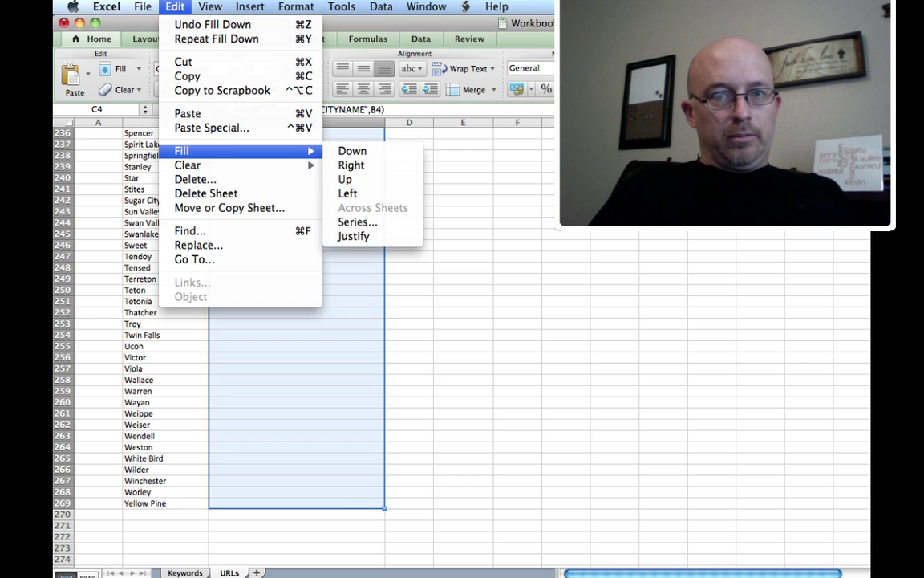
{"action": "left_click", "coordinate": [352, 151]}
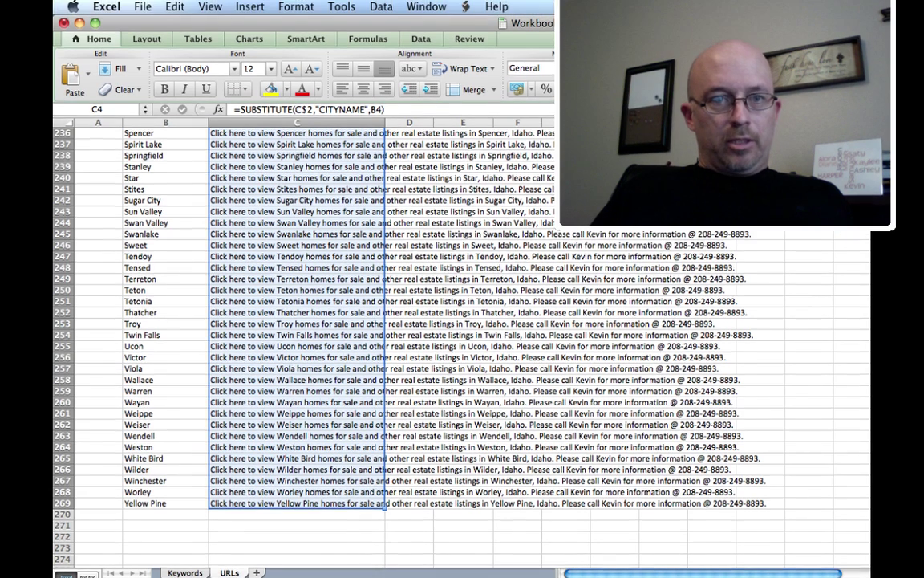
Step: Insert a blank column D between the Meta Description and Links columns
{"action": "left_click", "coordinate": [325, 215]}
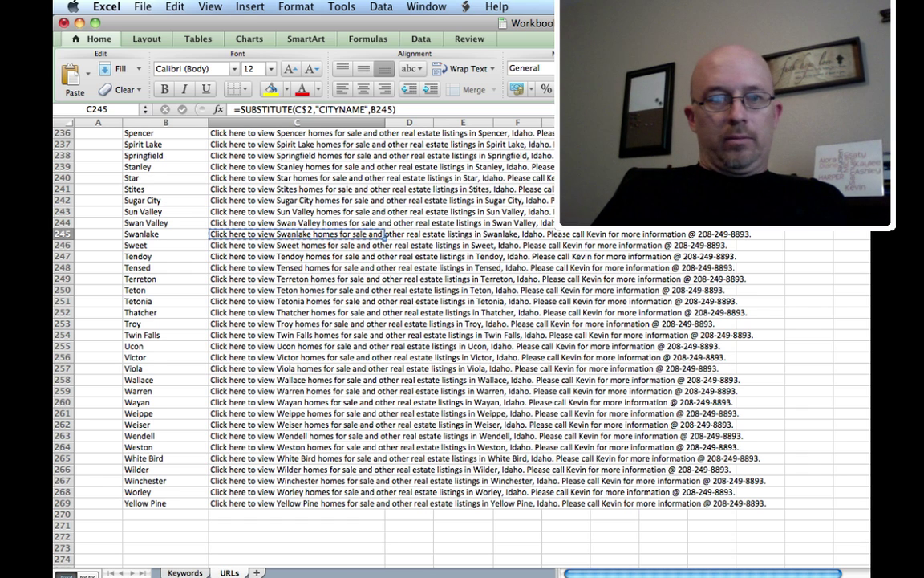
{"action": "key", "text": "super+Up"}
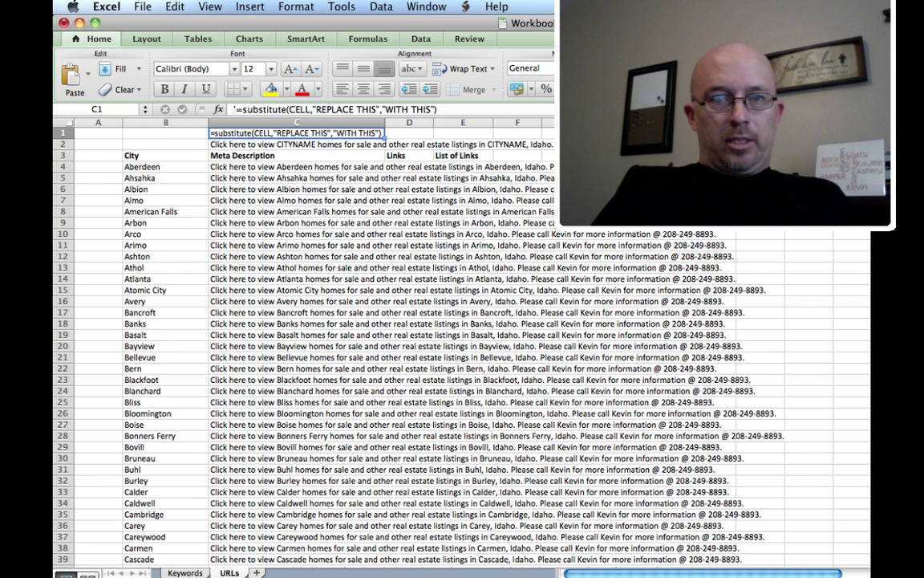
{"action": "left_click", "coordinate": [297, 122]}
{"action": "left_click", "coordinate": [409, 122]}
{"action": "left_click", "coordinate": [249, 7]}
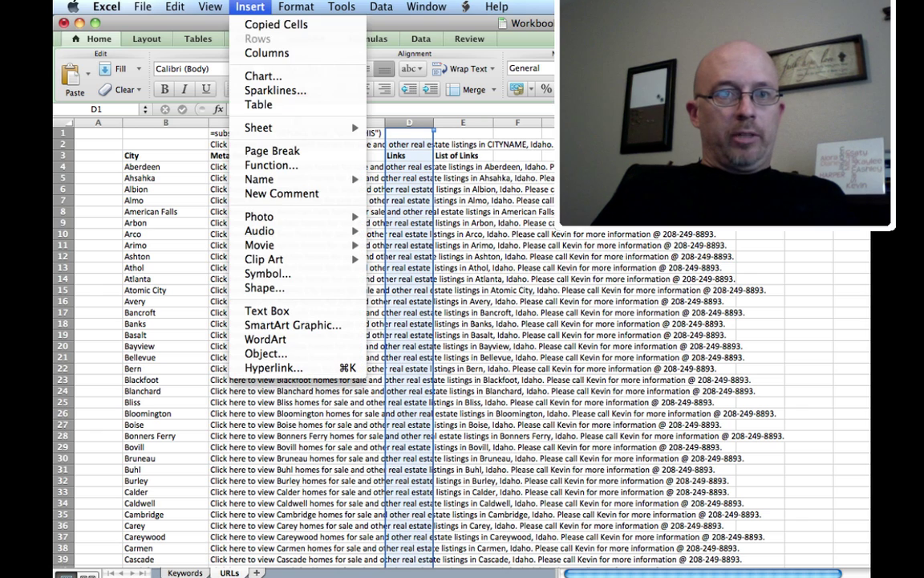
{"action": "left_click", "coordinate": [279, 25]}
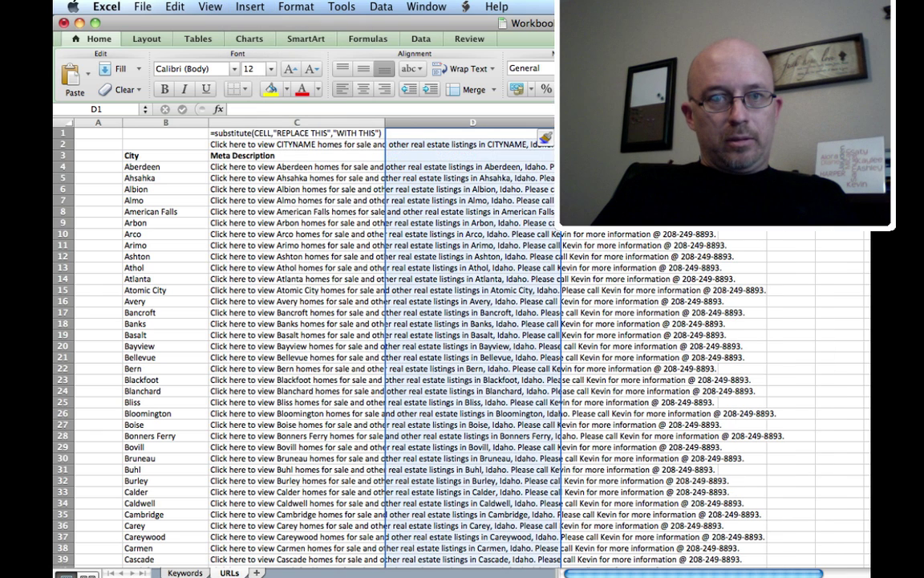
Step: Enter the heading Meta HTML in cell D3, beside Meta Description
{"action": "left_click", "coordinate": [469, 155]}
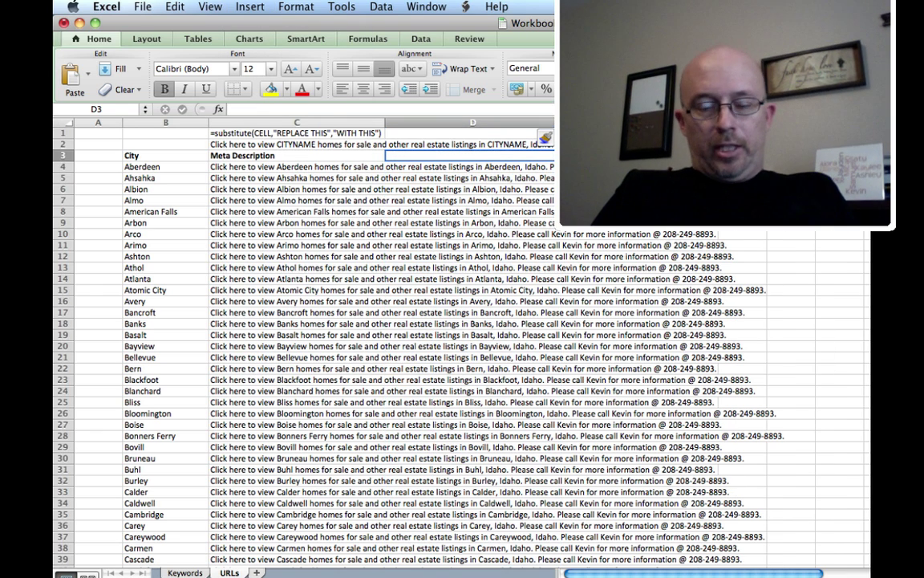
{"action": "type", "text": "Meta HTML"}
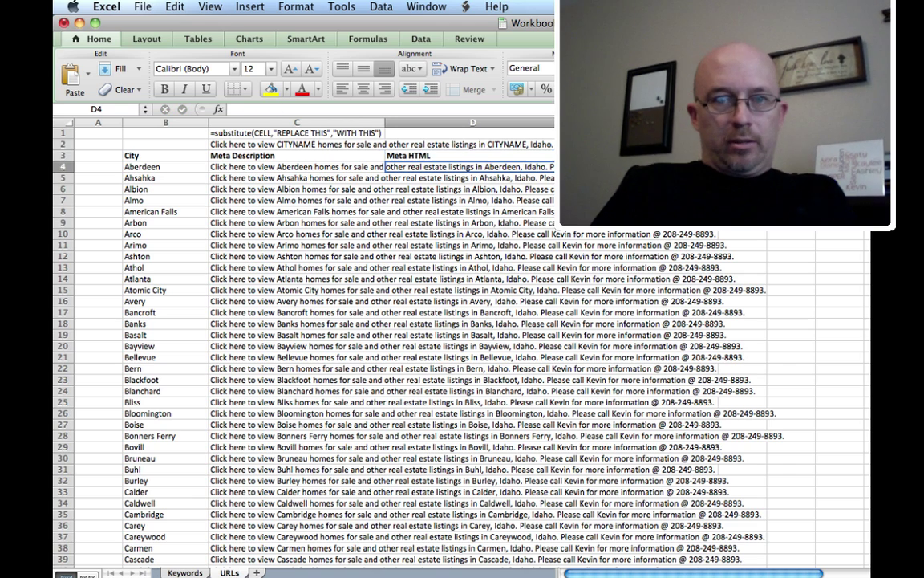
{"action": "left_click", "coordinate": [241, 167]}
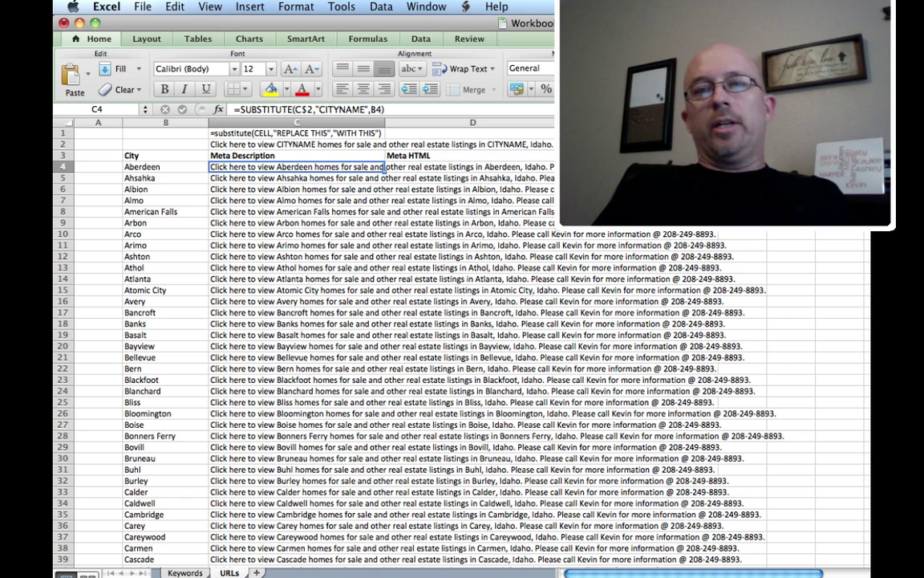
{"action": "left_click", "coordinate": [434, 166]}
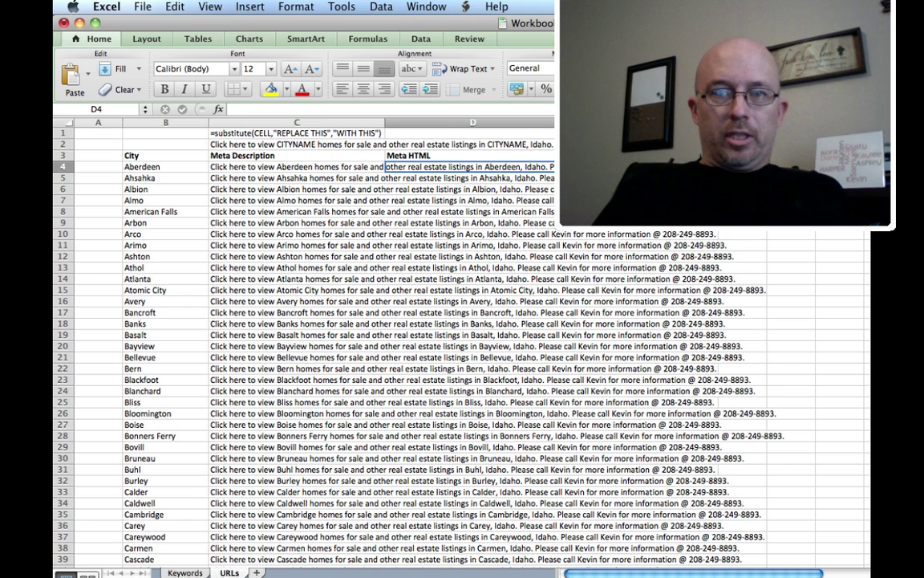
Step: Enter the sample syntax =concatenate(CELL," appended by this") as plain text in cell D1, preceded by an apostrophe
{"action": "left_click", "coordinate": [426, 155]}
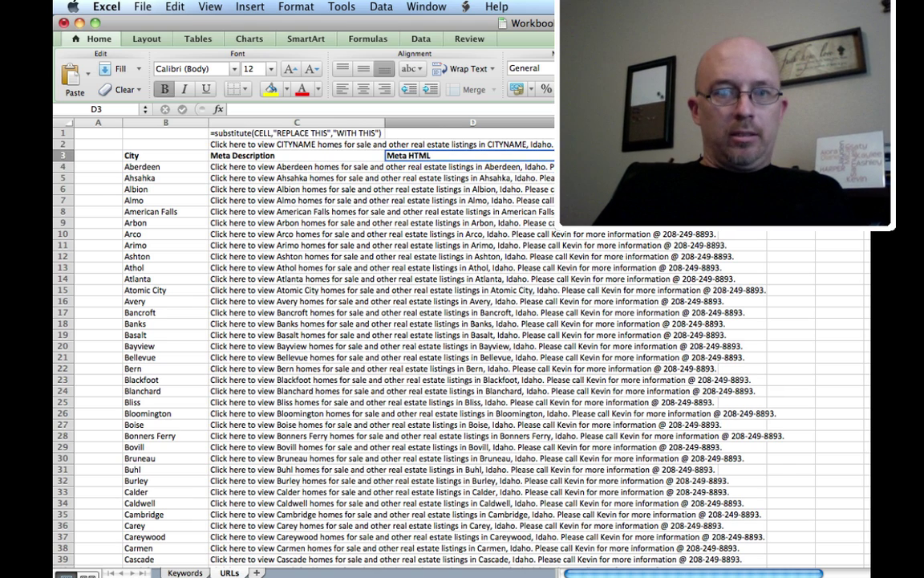
{"action": "key", "text": "Up"}
{"action": "key", "text": "Up"}
{"action": "type", "text": "'"}
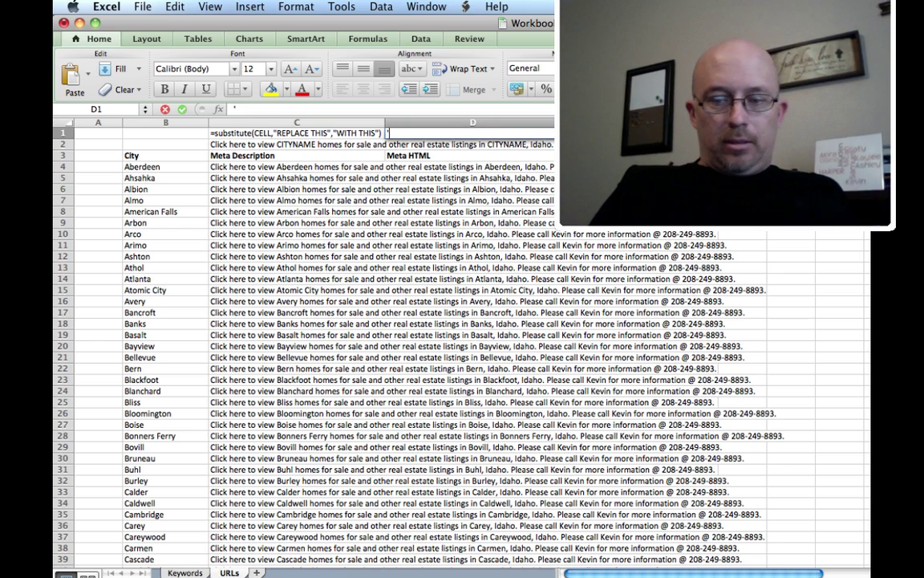
{"action": "type", "text": "=conca"}
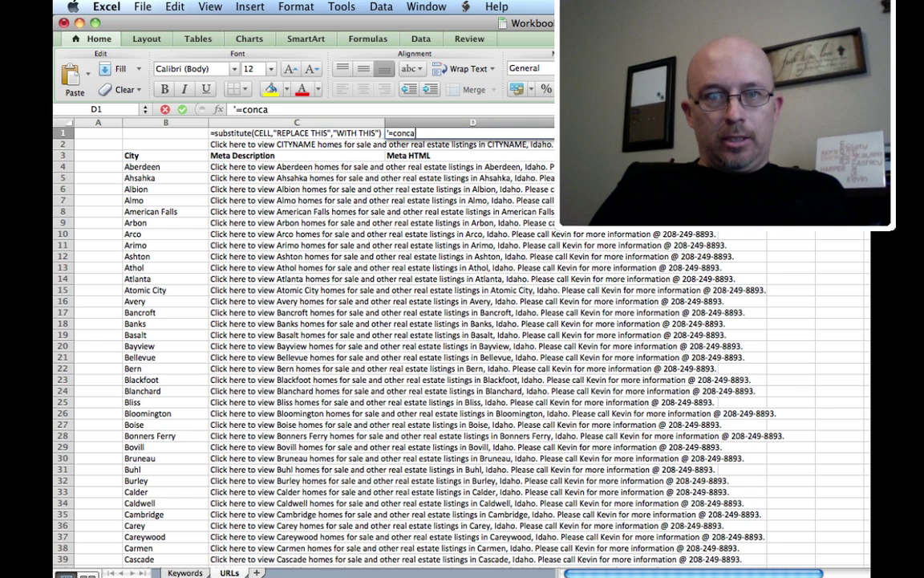
{"action": "type", "text": "tenate"}
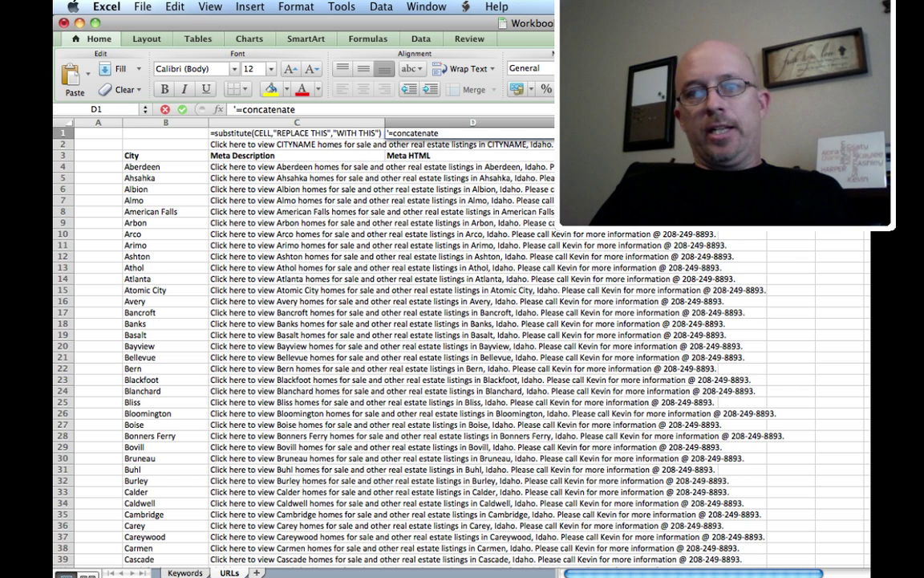
{"action": "type", "text": "("}
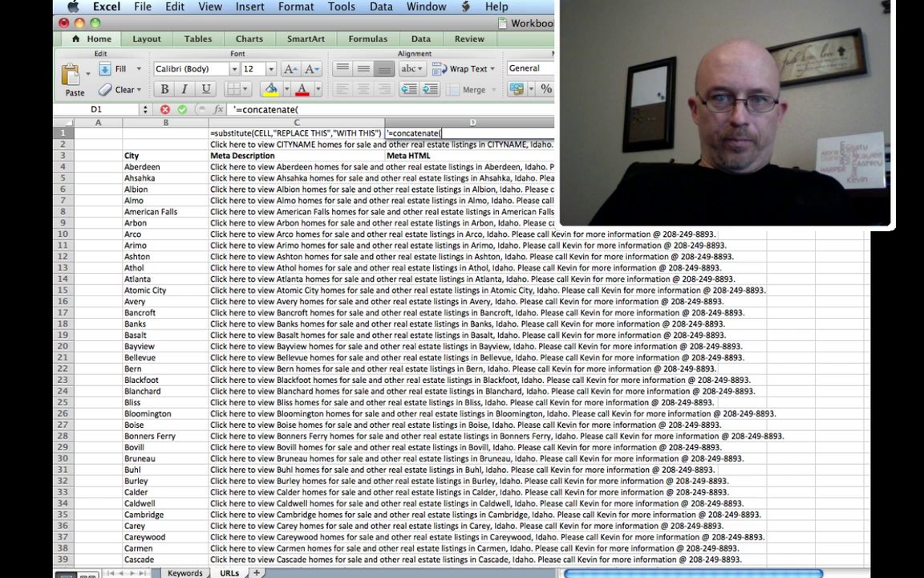
{"action": "type", "text": "CELL"}
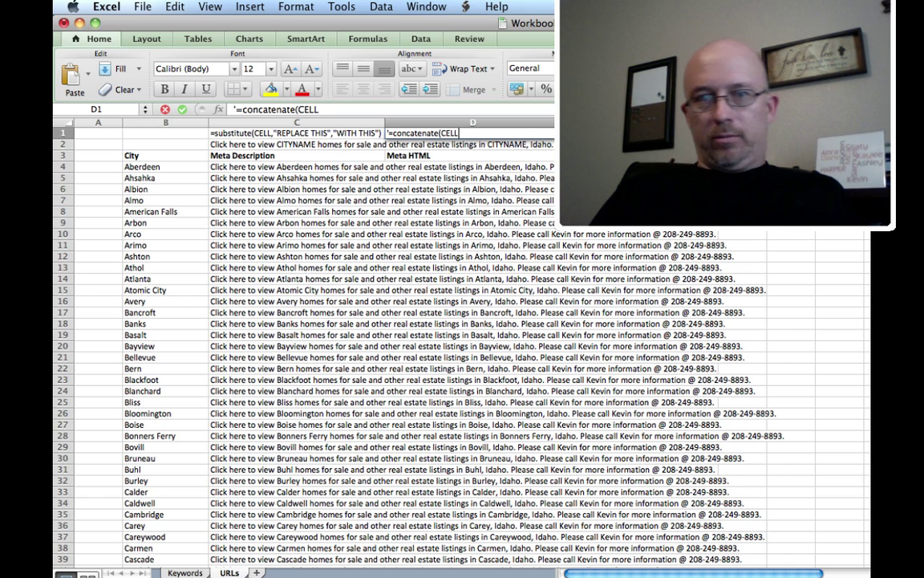
{"action": "type", "text": ","}
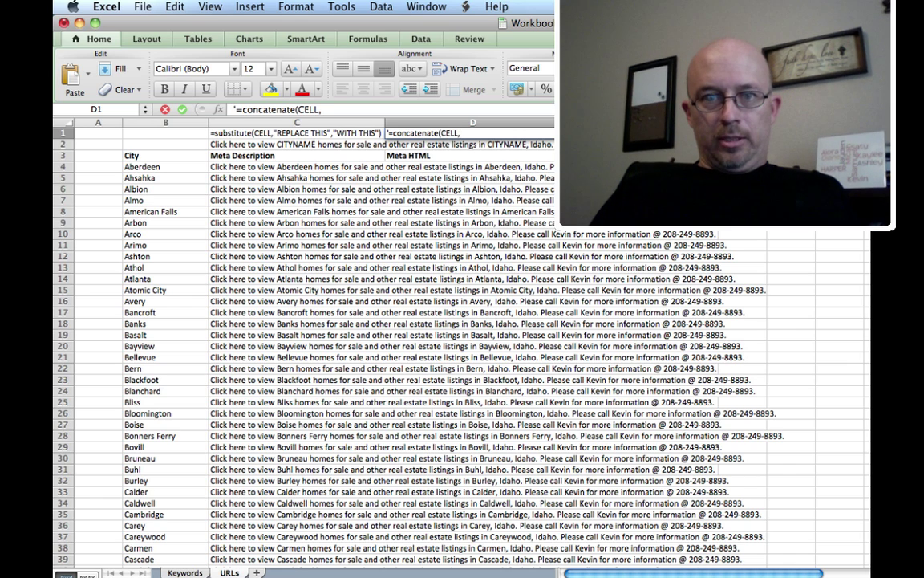
{"action": "type", "text": "\""}
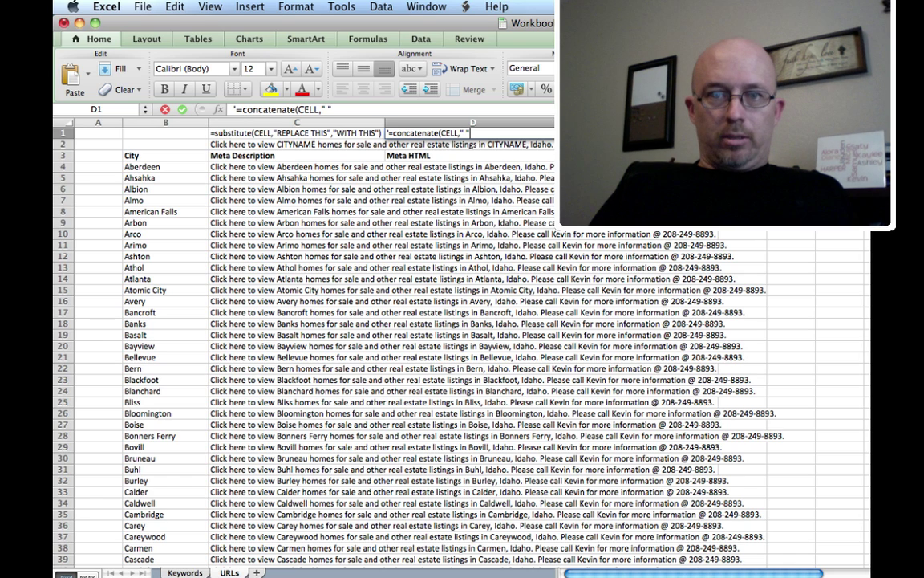
{"action": "type", "text": " append"}
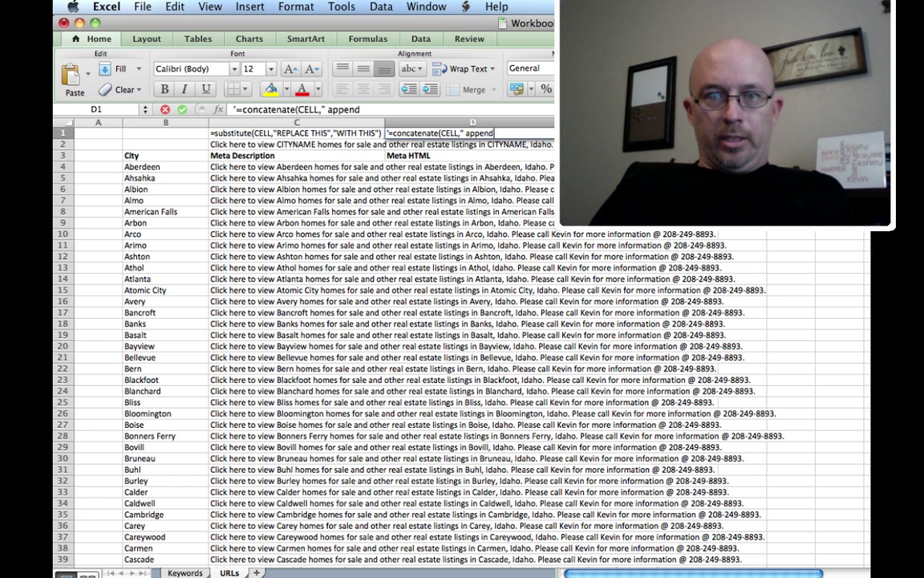
{"action": "type", "text": "ed by this\""}
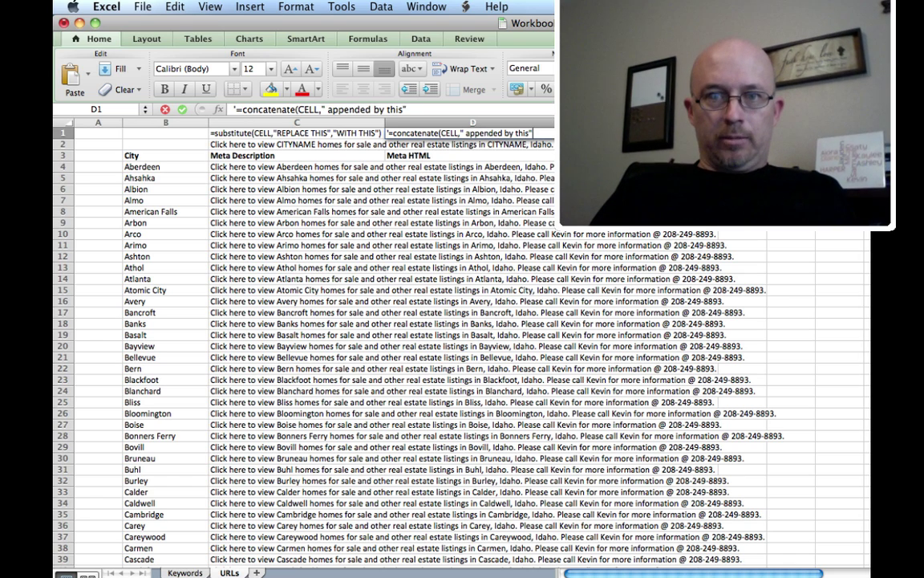
{"action": "type", "text": ")"}
{"action": "key", "text": "Return"}
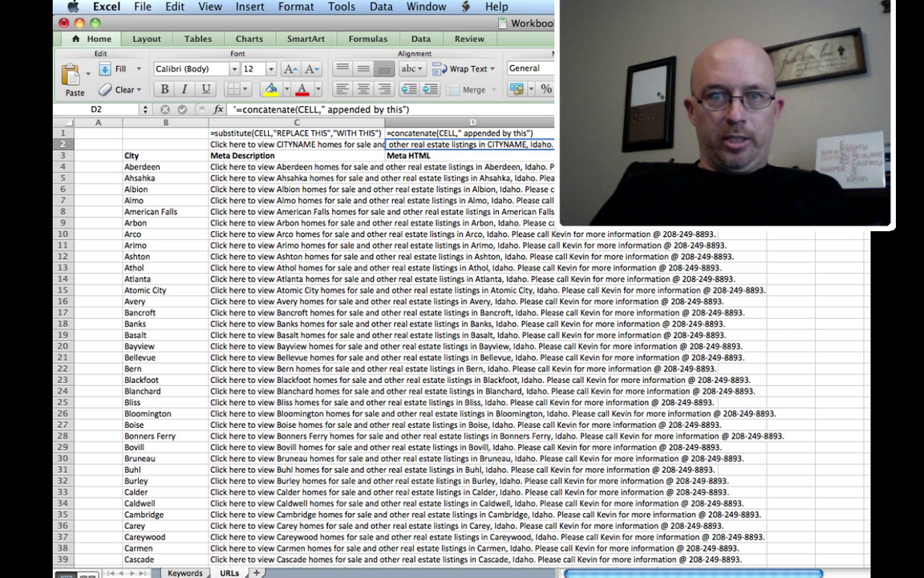
Step: Colour the text of the sample formulas in C1 and D1 red
{"action": "key", "text": "shift+Left"}
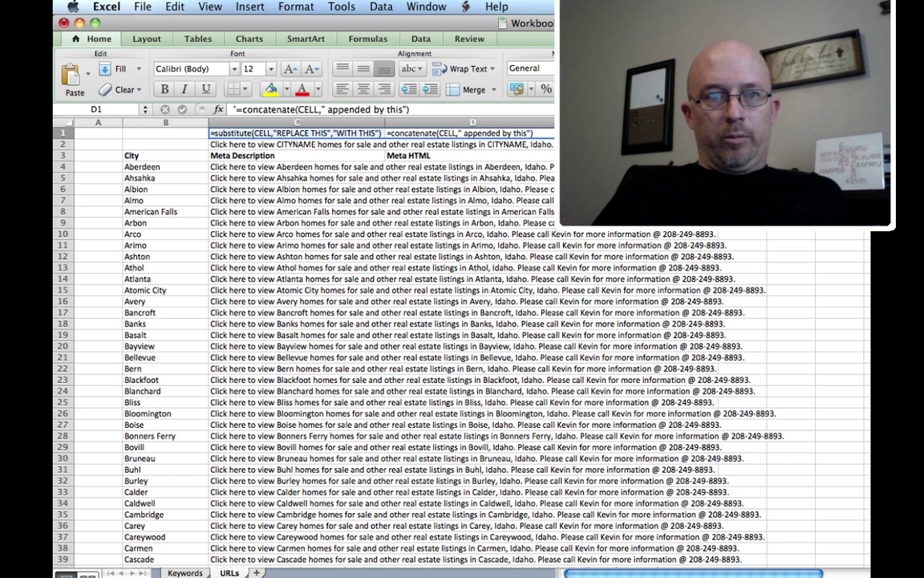
{"action": "left_click", "coordinate": [302, 89]}
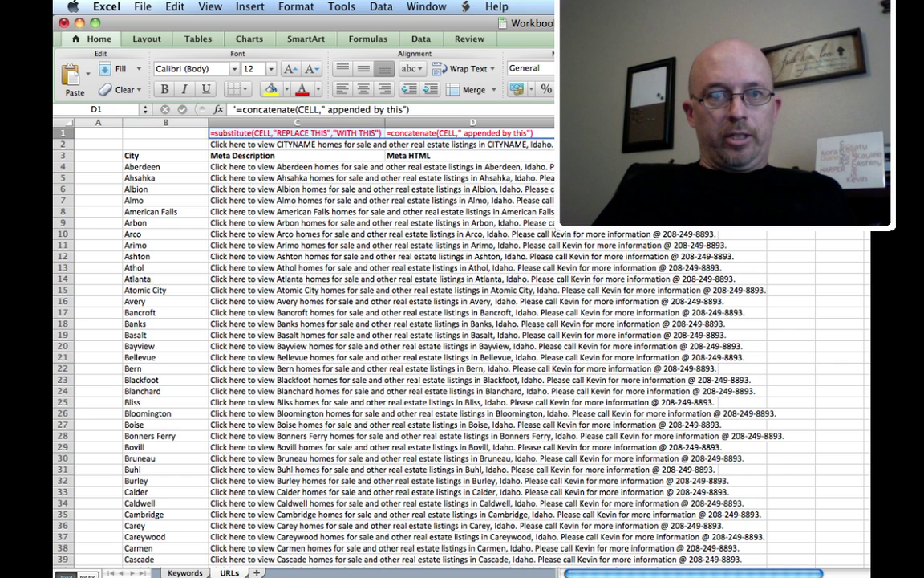
{"action": "key", "text": "Down"}
Step: Begin a CONCATENATE formula in D4 with the opening text "<meta name='description' content='" as its first argument
{"action": "left_click", "coordinate": [470, 167]}
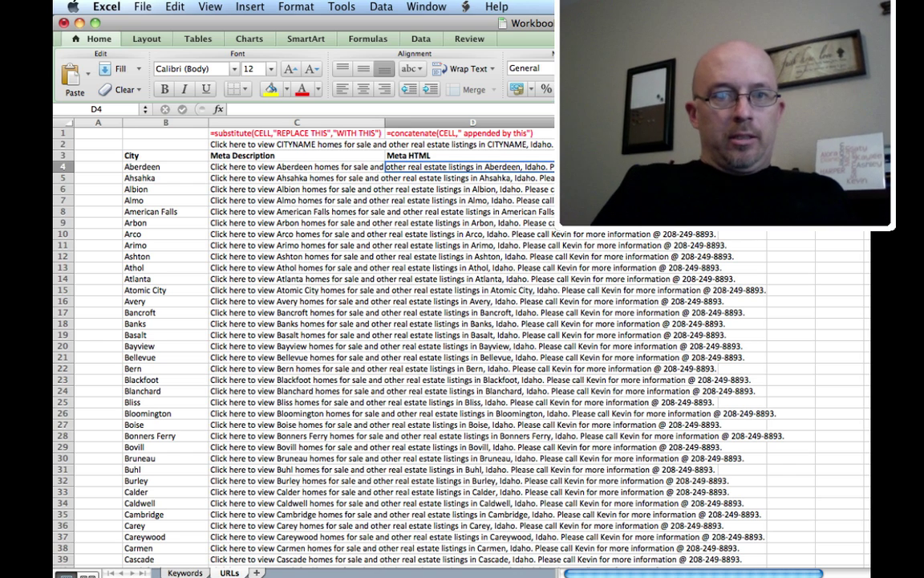
{"action": "type", "text": "="}
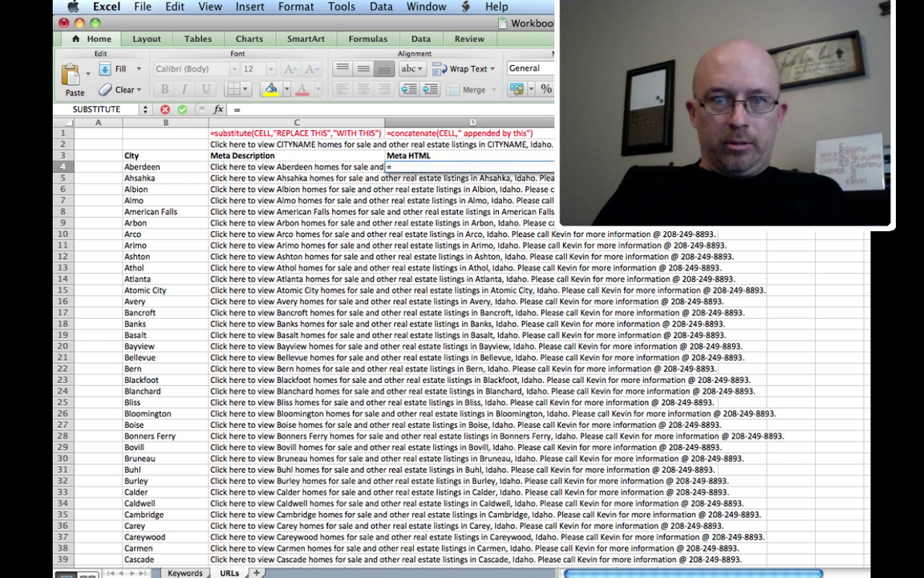
{"action": "type", "text": "conca"}
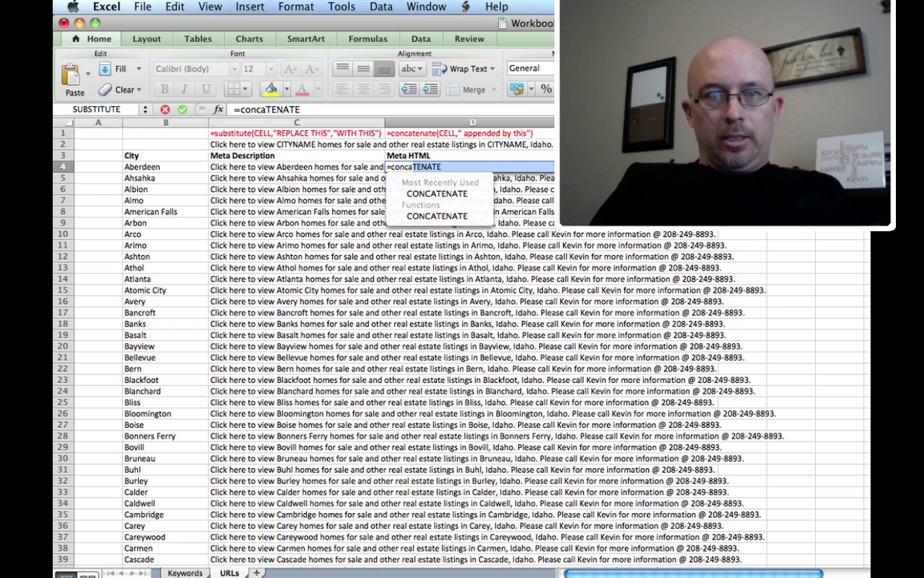
{"action": "type", "text": "tenate("}
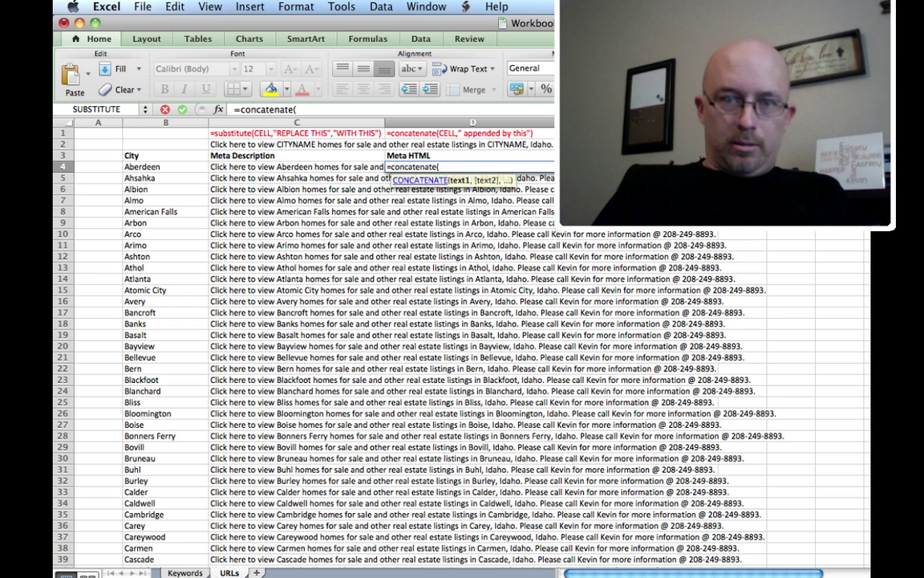
{"action": "type", "text": "\"<"}
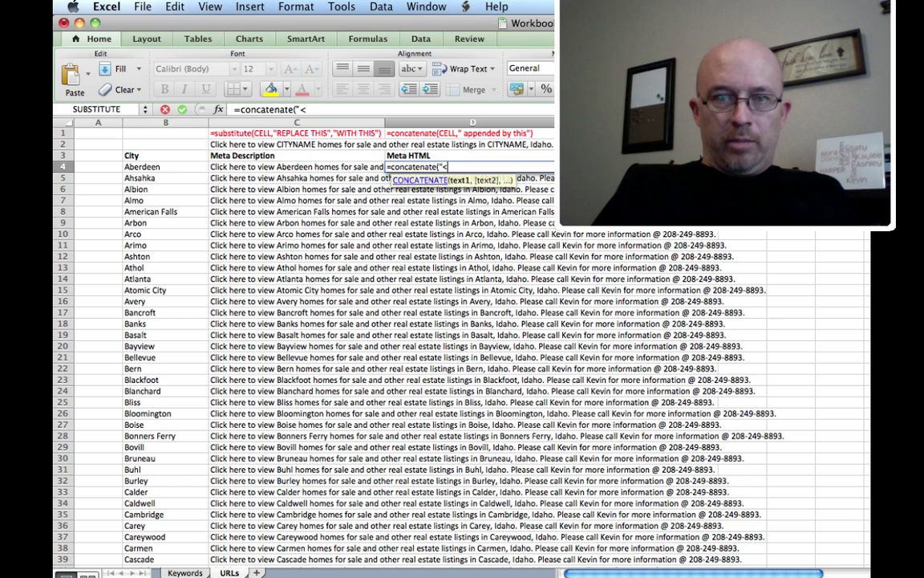
{"action": "type", "text": "meta"}
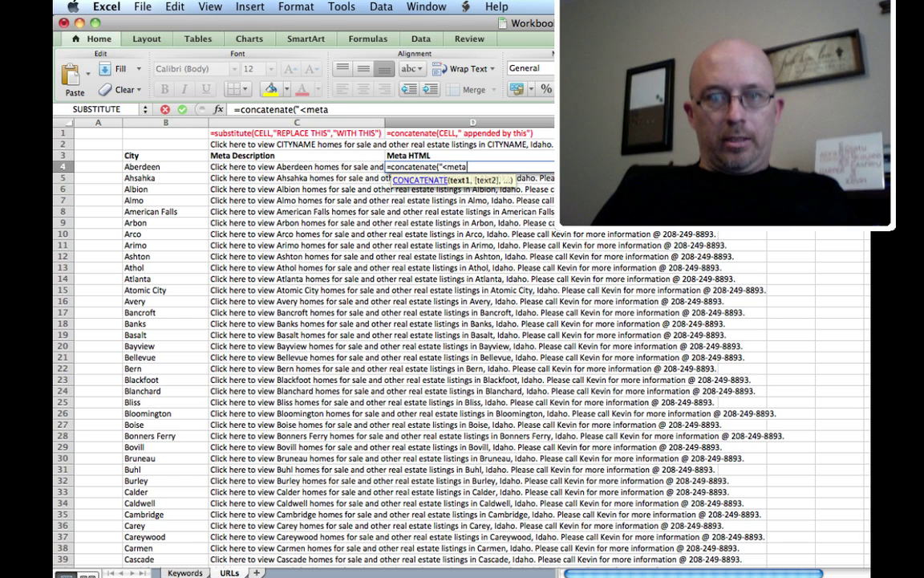
{"action": "type", "text": " name"}
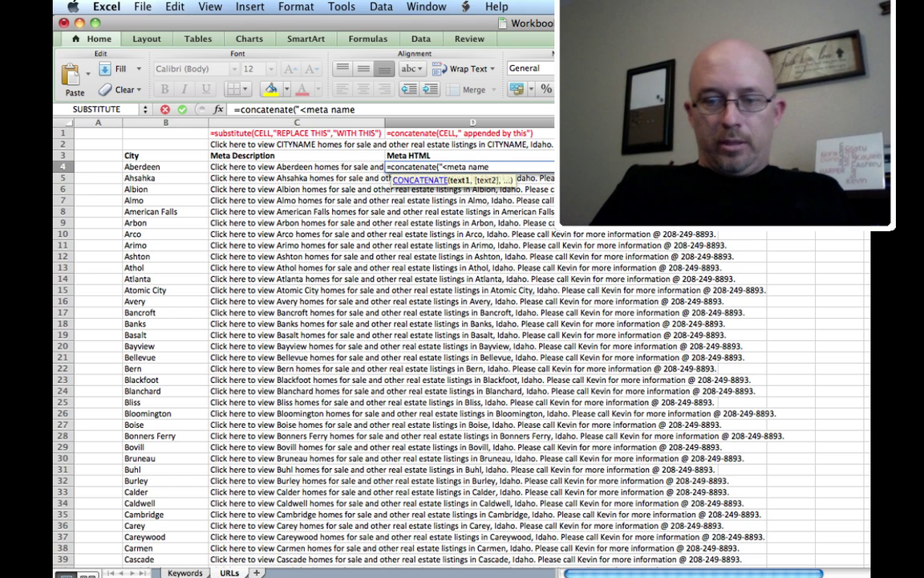
{"action": "type", "text": "='"}
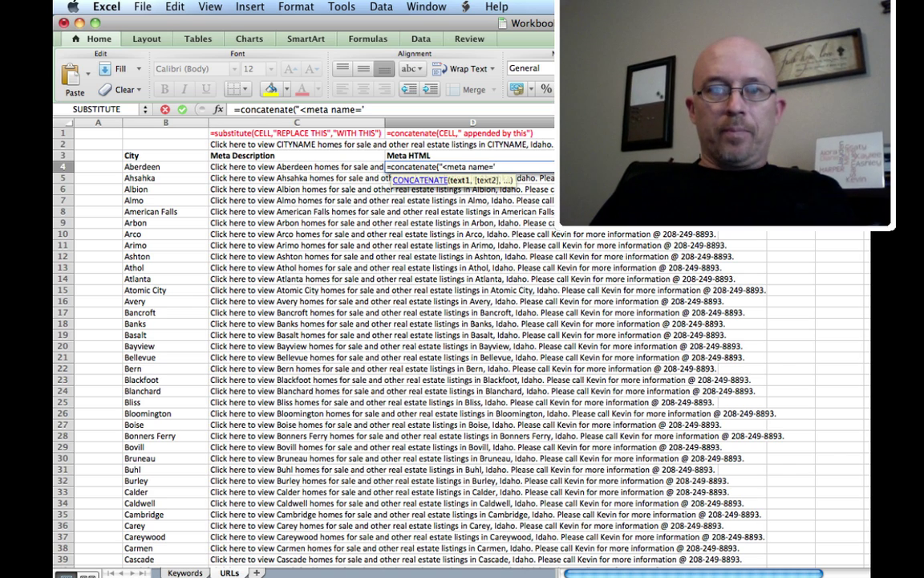
{"action": "type", "text": "d"}
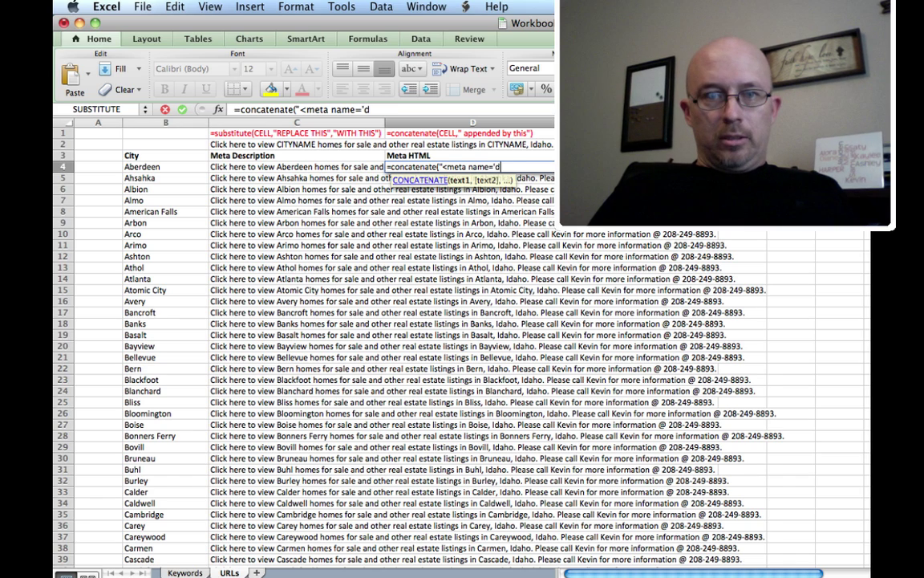
{"action": "type", "text": "escription"}
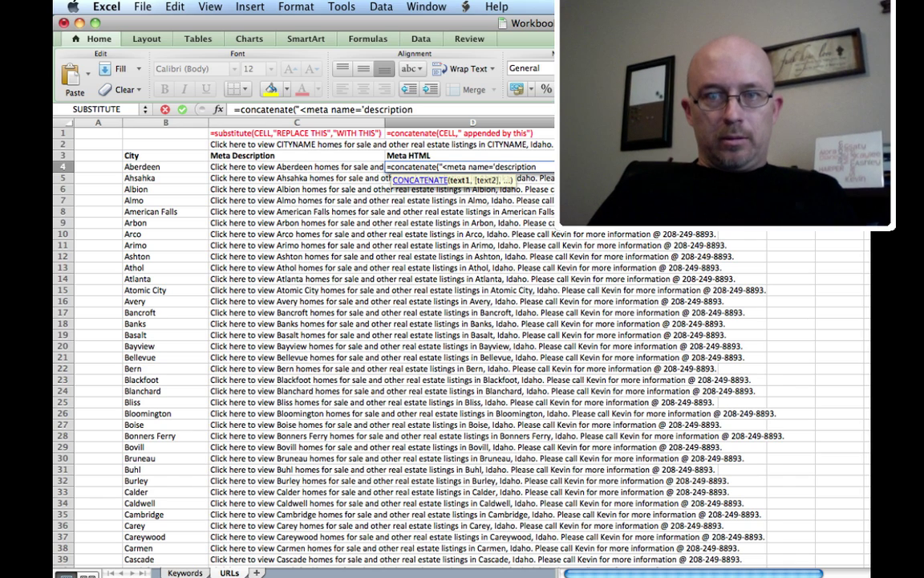
{"action": "type", "text": "' content"}
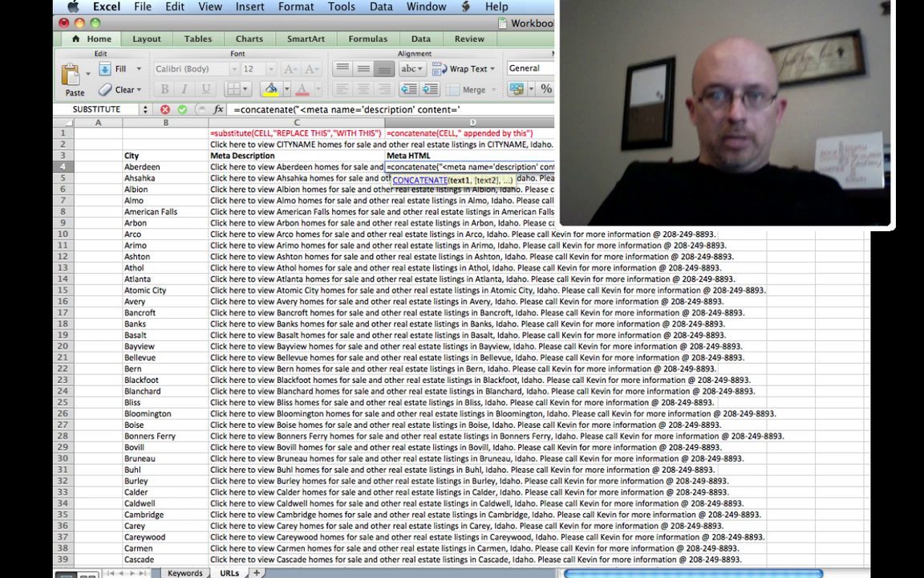
{"action": "type", "text": "='\""}
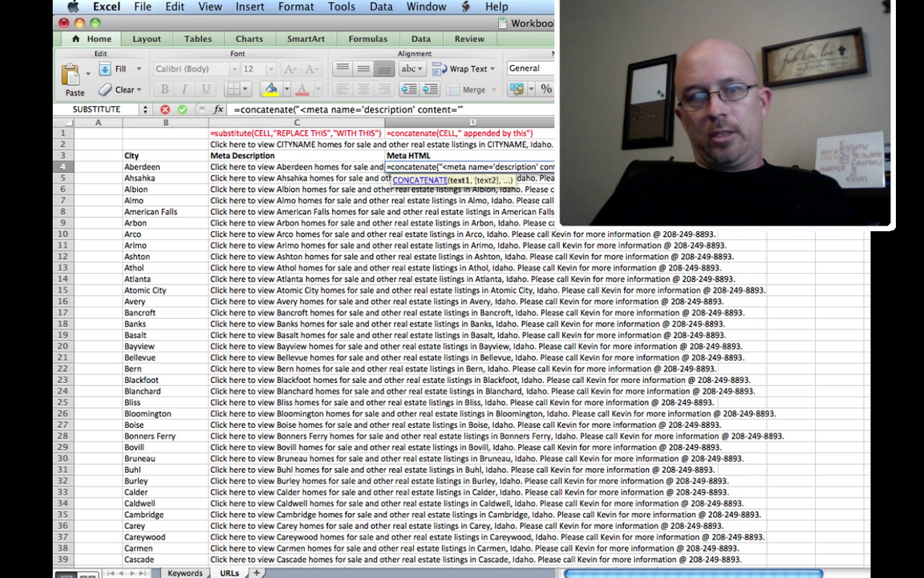
Step: Complete the CONCATENATE formula in D4 with the description cell C4 and the closing text "' />" as the remaining arguments
{"action": "type", "text": ","}
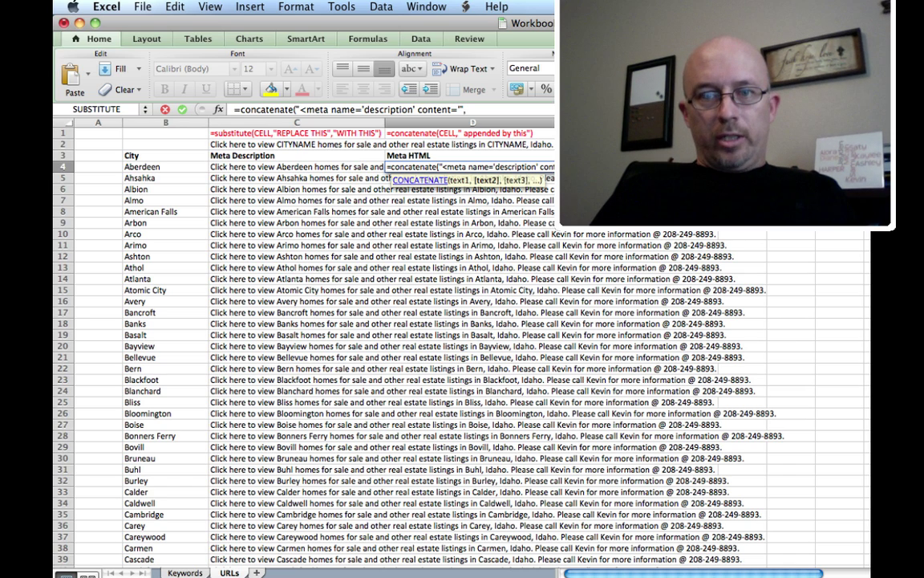
{"action": "left_click", "coordinate": [357, 166]}
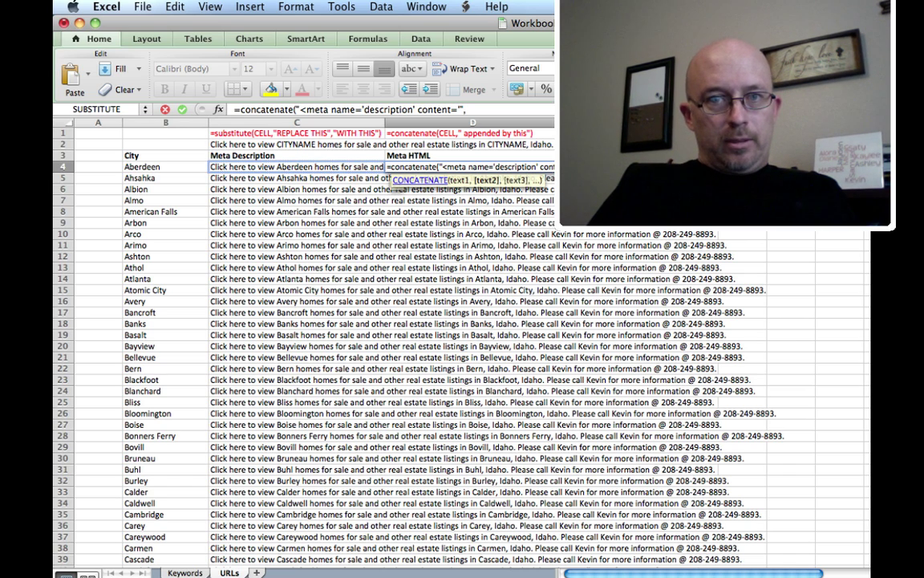
{"action": "type", "text": "C4"}
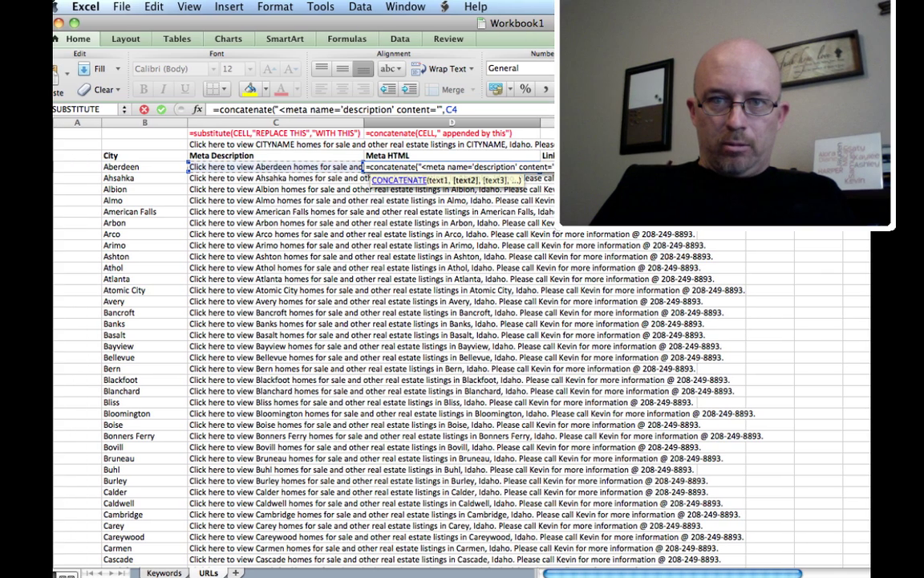
{"action": "type", "text": ","}
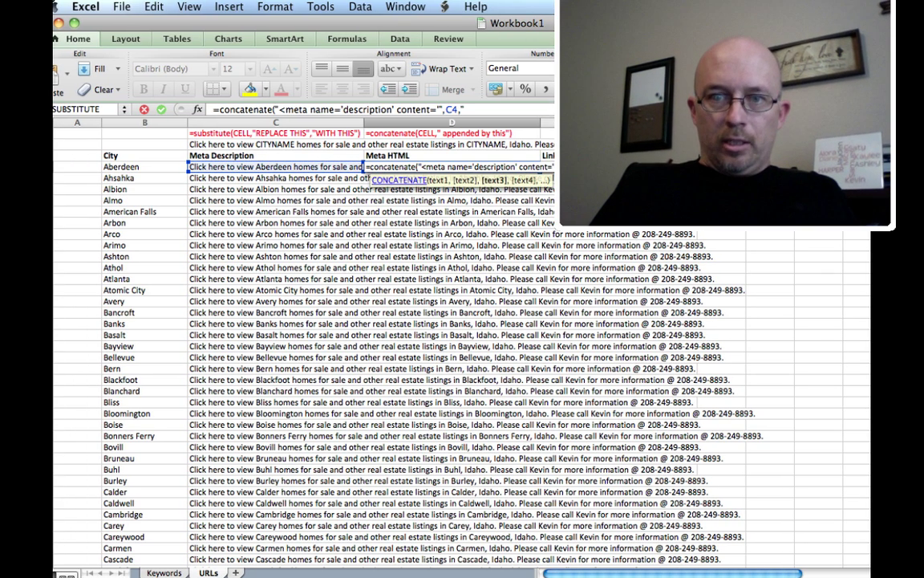
{"action": "type", "text": "\""}
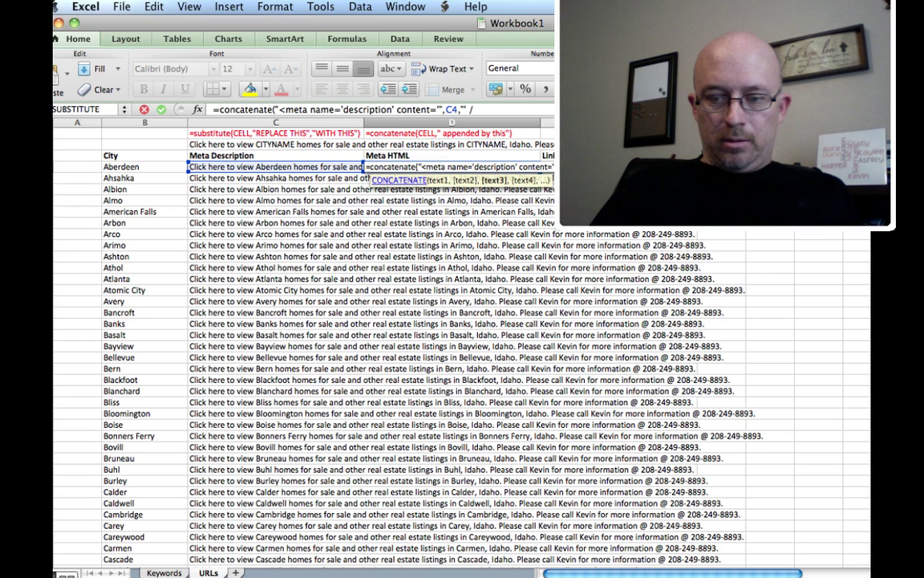
{"action": "type", "text": ">"}
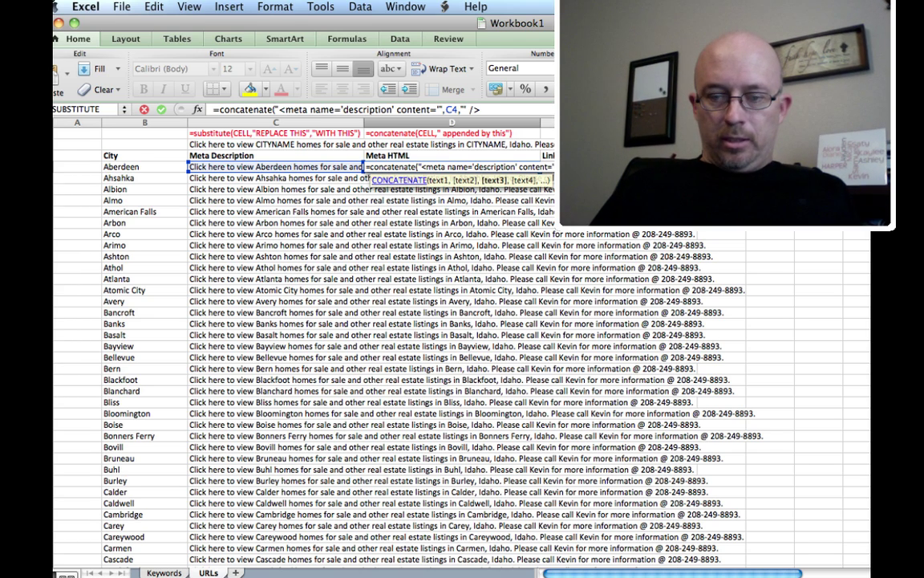
{"action": "type", "text": "\")"}
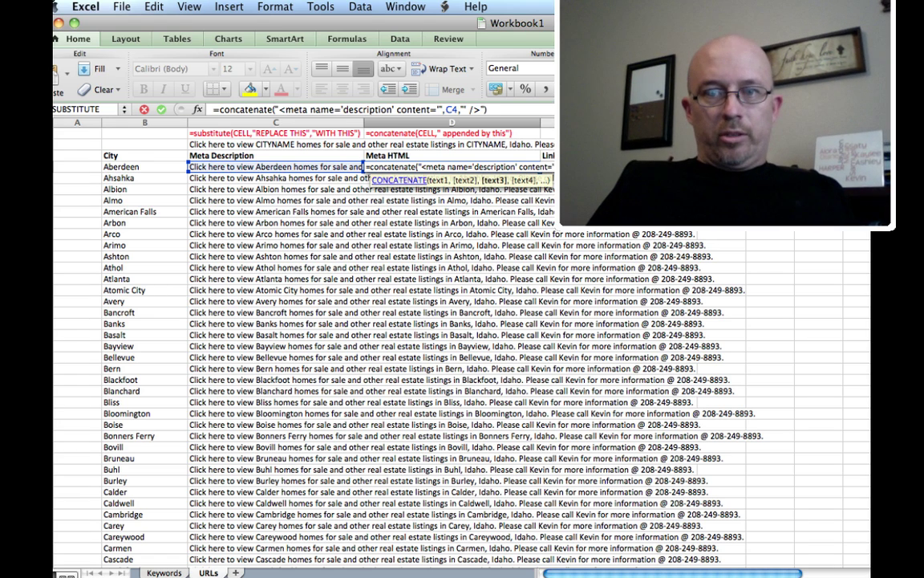
{"action": "key", "text": "Return"}
{"action": "left_click", "coordinate": [452, 166]}
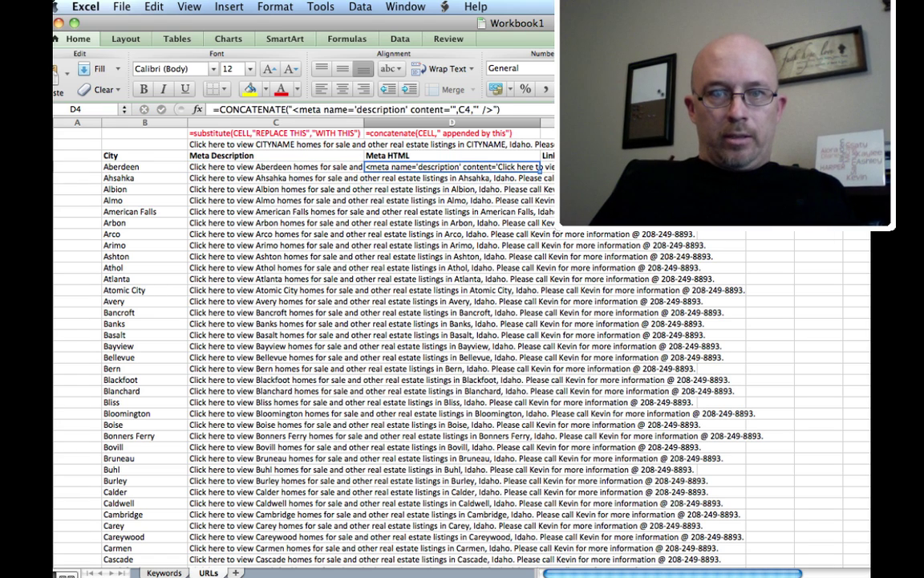
Step: Fill the Meta HTML formula from D4 down to row 269, the last city, Yellow Pine
{"action": "left_click", "coordinate": [276, 166]}
{"action": "left_click", "coordinate": [452, 166]}
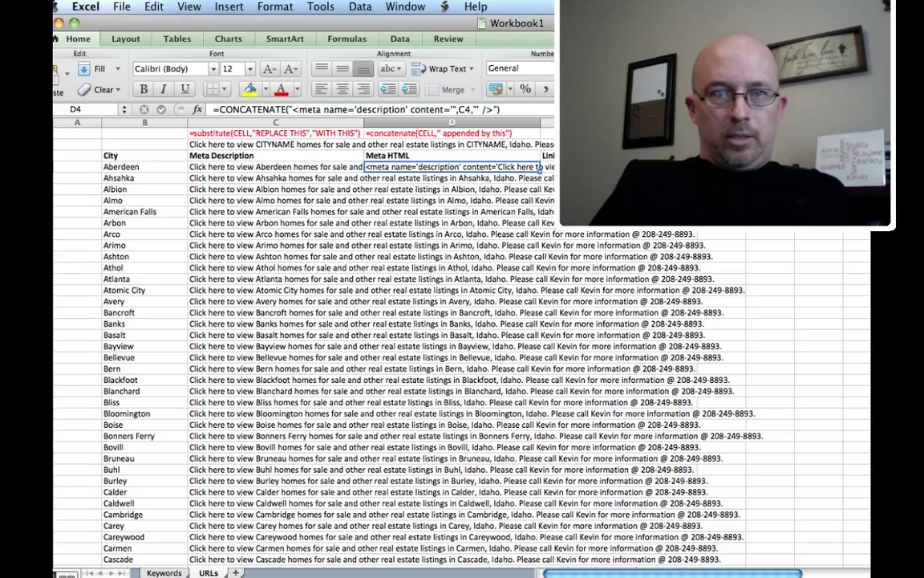
{"action": "scroll", "coordinate": [461, 345], "scroll_direction": "down", "scroll_amount": 20}
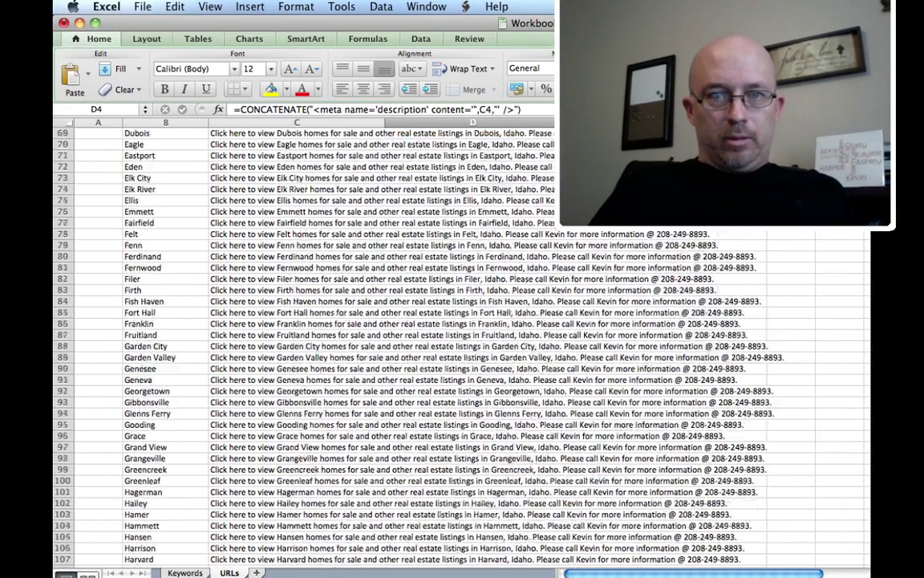
{"action": "scroll", "coordinate": [461, 345], "scroll_direction": "down", "scroll_amount": 3}
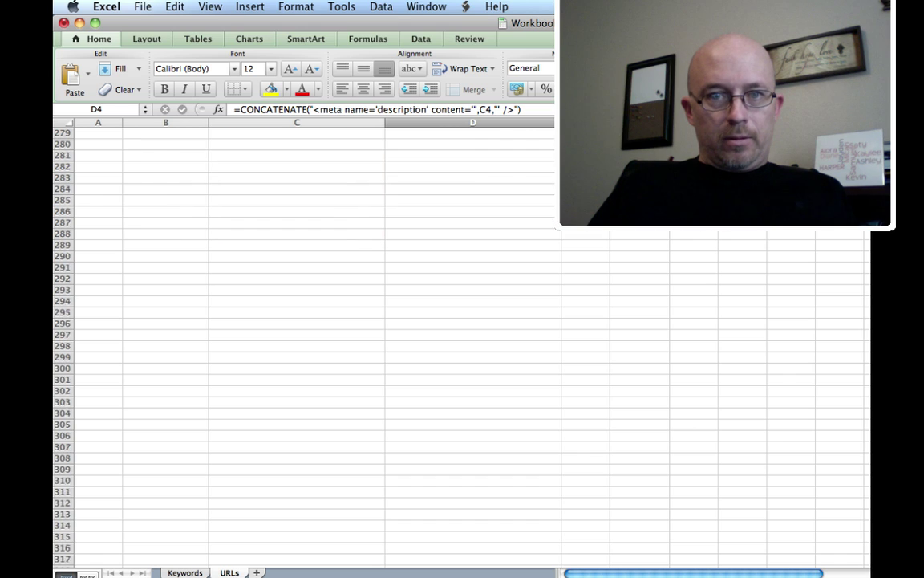
{"action": "left_click", "coordinate": [470, 166], "text": "shift"}
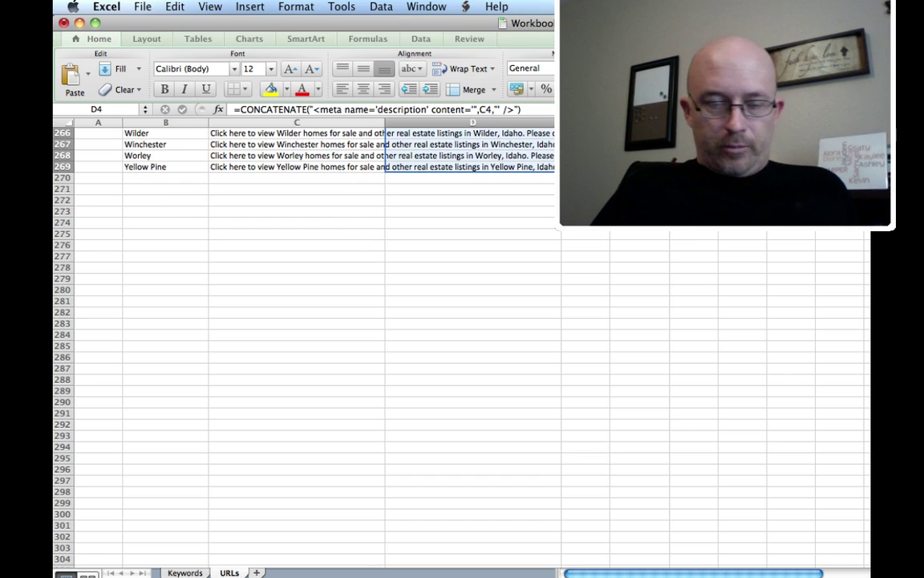
{"action": "key", "text": "super+d"}
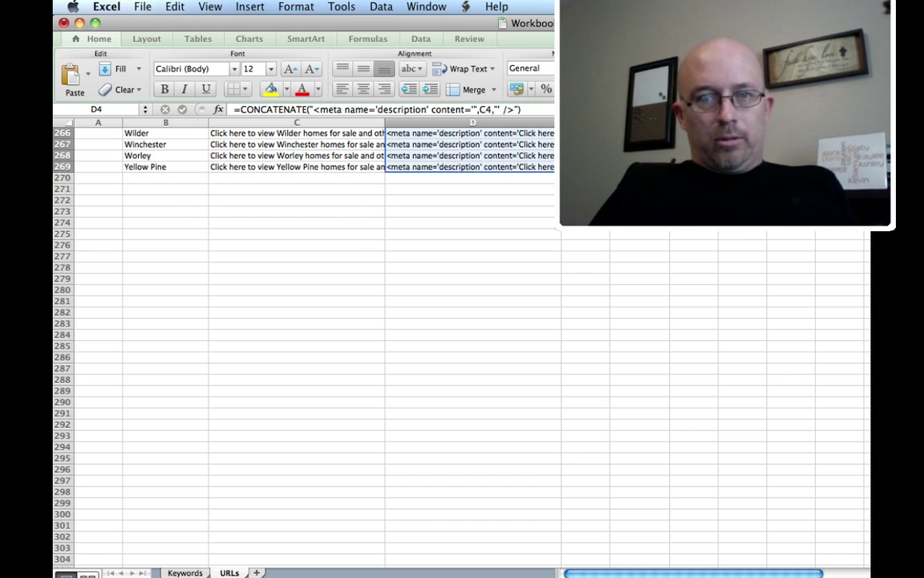
{"action": "scroll", "coordinate": [303, 345], "scroll_direction": "up", "scroll_amount": 20}
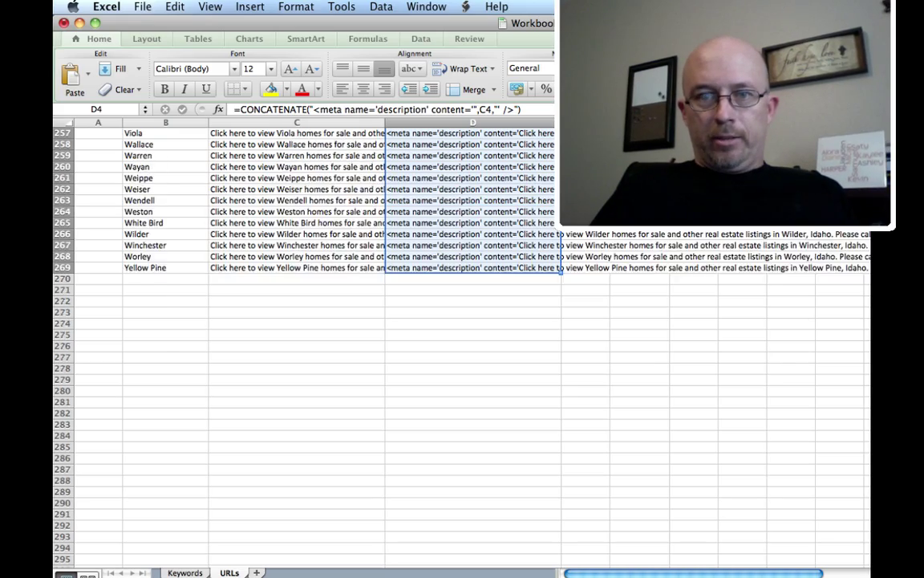
{"action": "scroll", "coordinate": [304, 345], "scroll_direction": "up", "scroll_amount": 20}
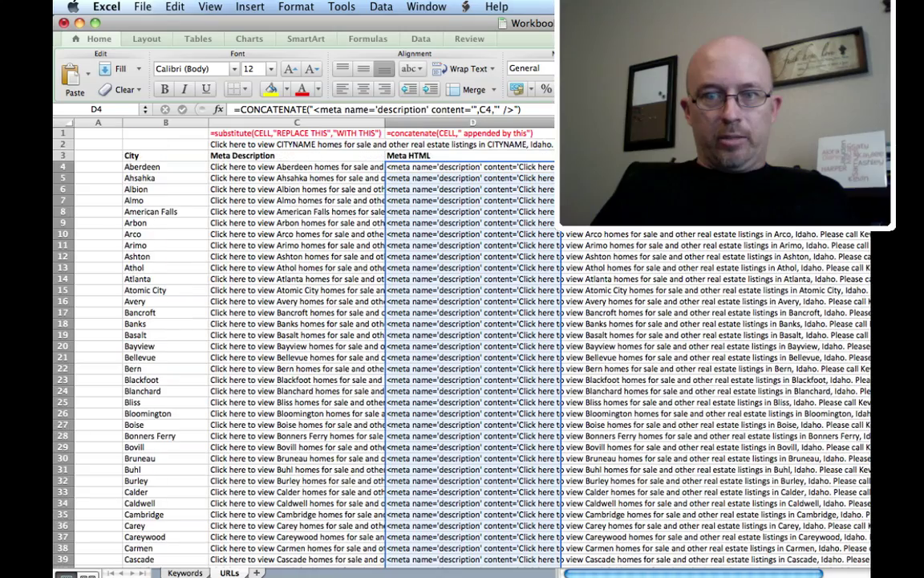
Step: Copy the Aberdeen meta tag from D4 into a new TextEdit document to inspect it, discard that document unsaved, and return to Excel
{"action": "key", "text": "super+c"}
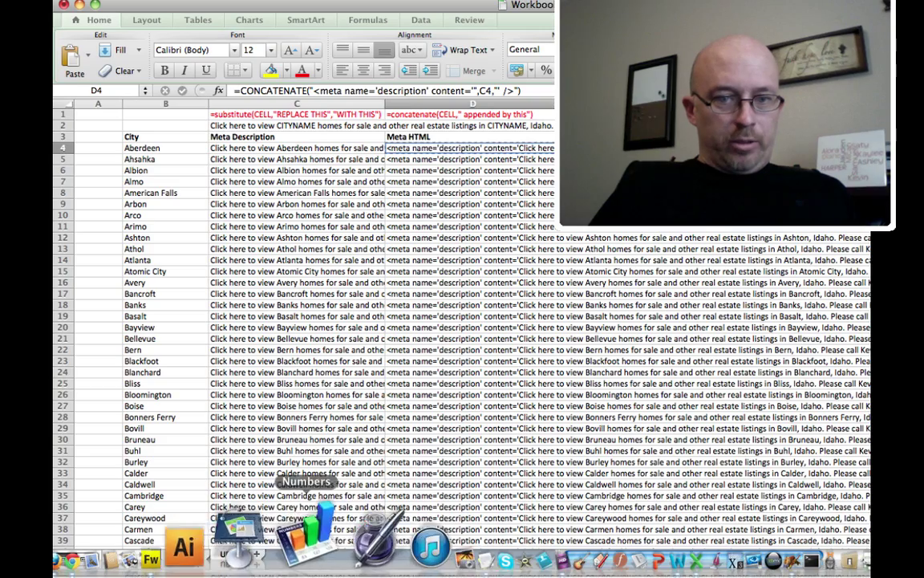
{"action": "left_click", "coordinate": [352, 493]}
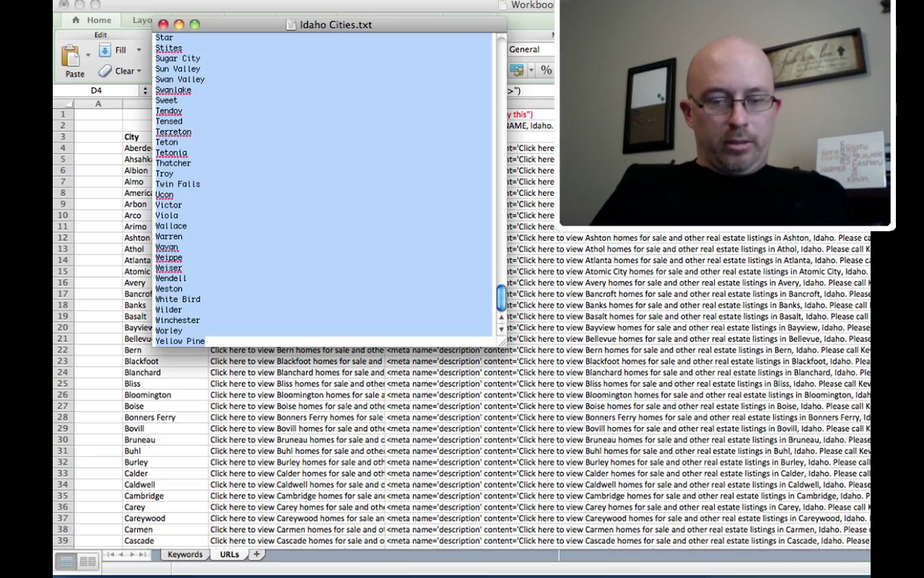
{"action": "key", "text": "super+n"}
{"action": "key", "text": "super+v"}
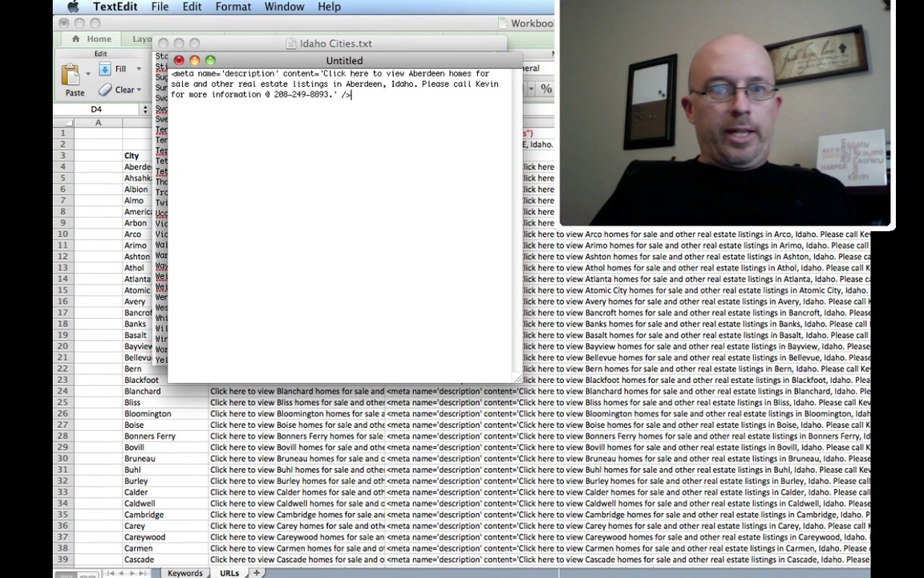
{"action": "key", "text": "super+w"}
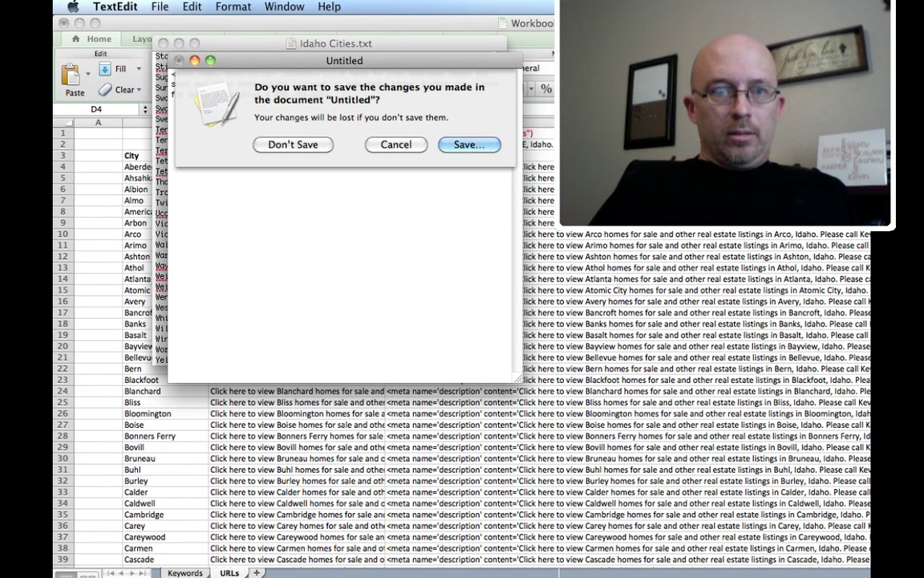
{"action": "key", "text": "super+d"}
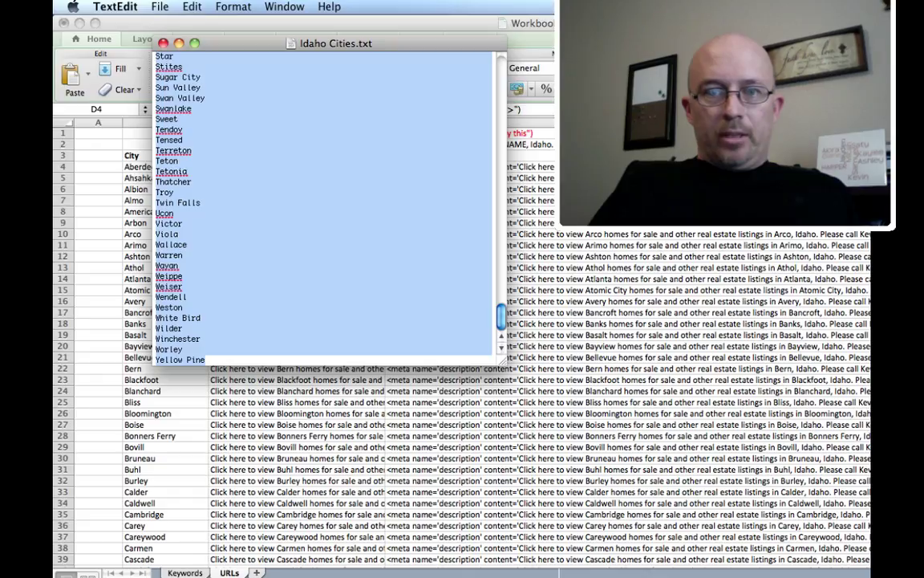
{"action": "key", "text": "super+Tab"}
{"action": "key", "text": "Right"}
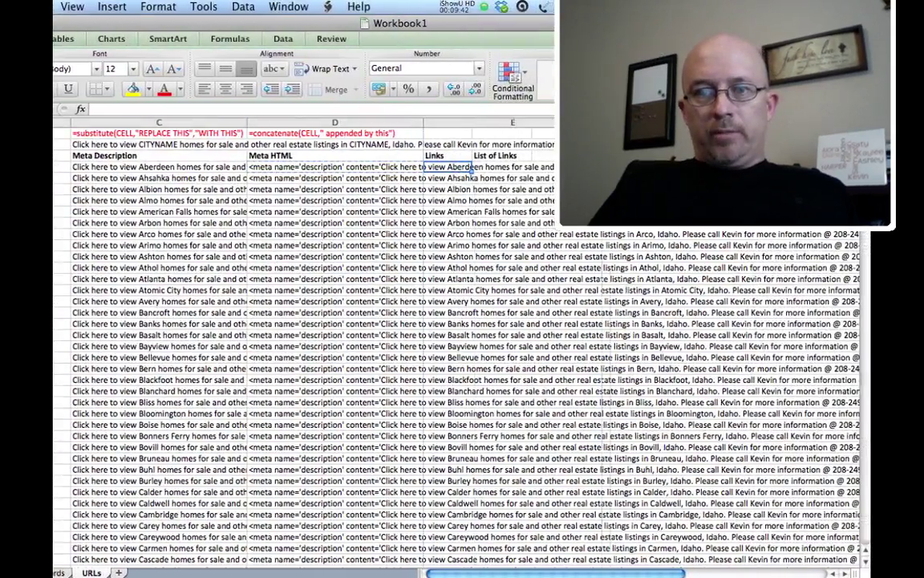
{"action": "double_click", "coordinate": [477, 122]}
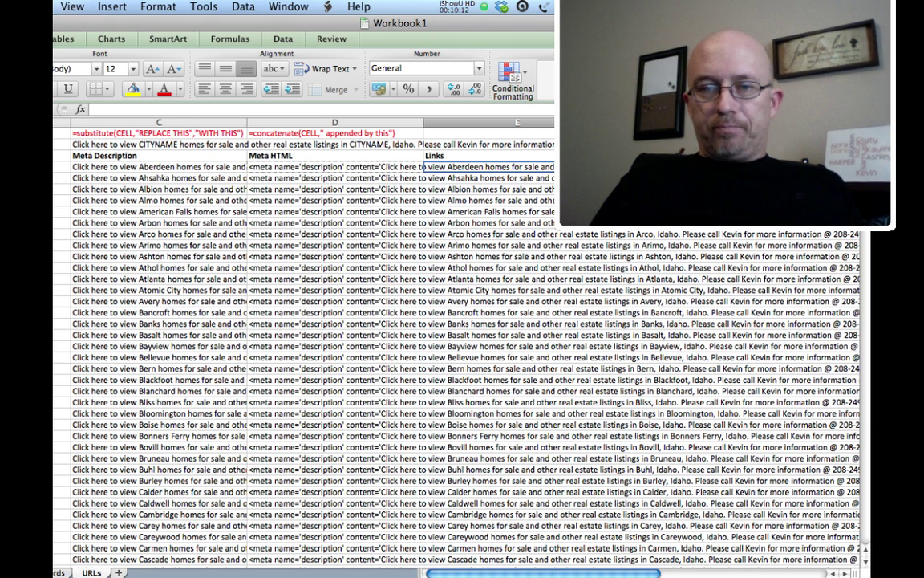
{"action": "key", "text": "ctrl+u"}
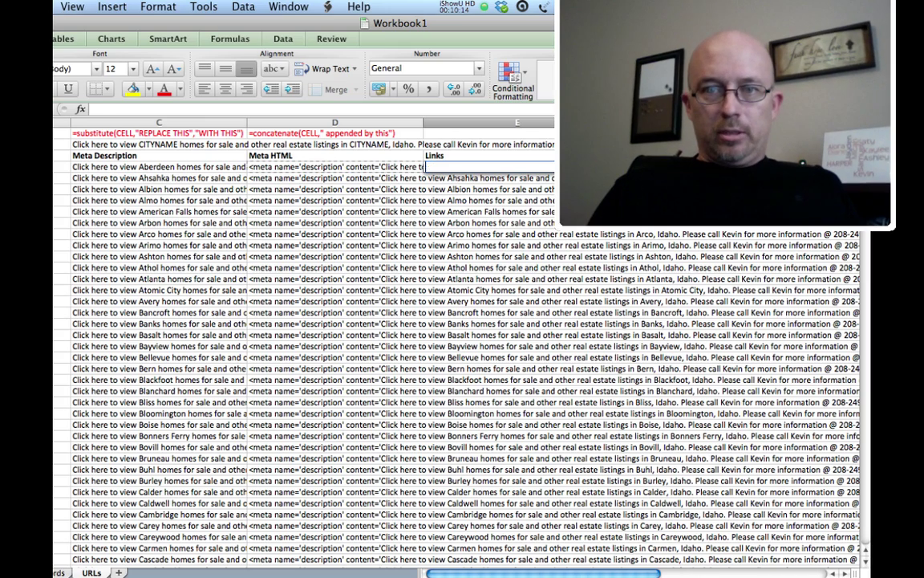
{"action": "type", "text": "=conca"}
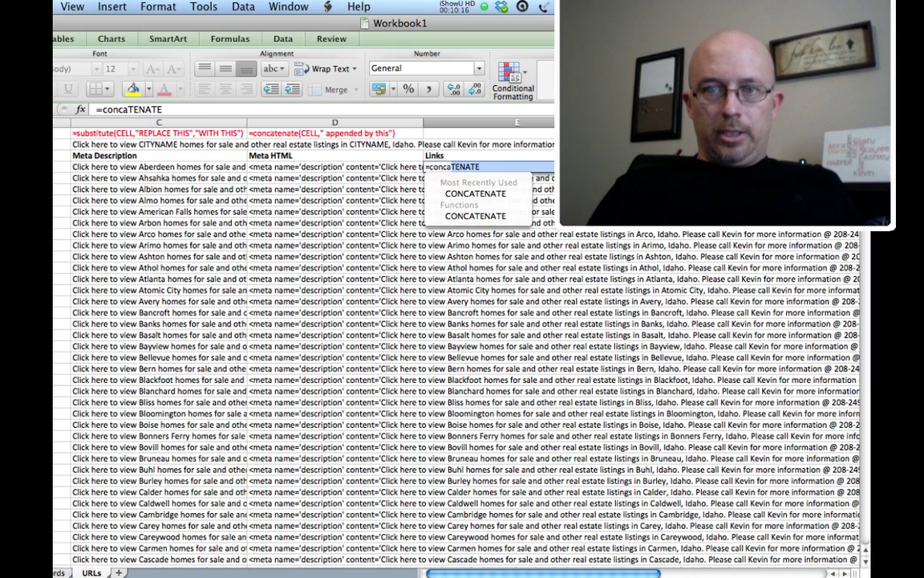
{"action": "type", "text": "tenate("}
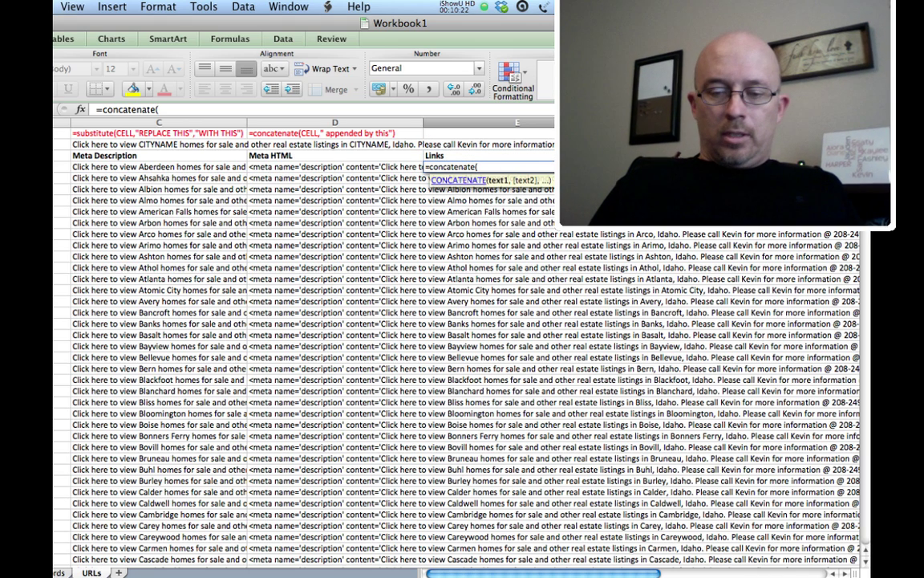
{"action": "type", "text": "\""}
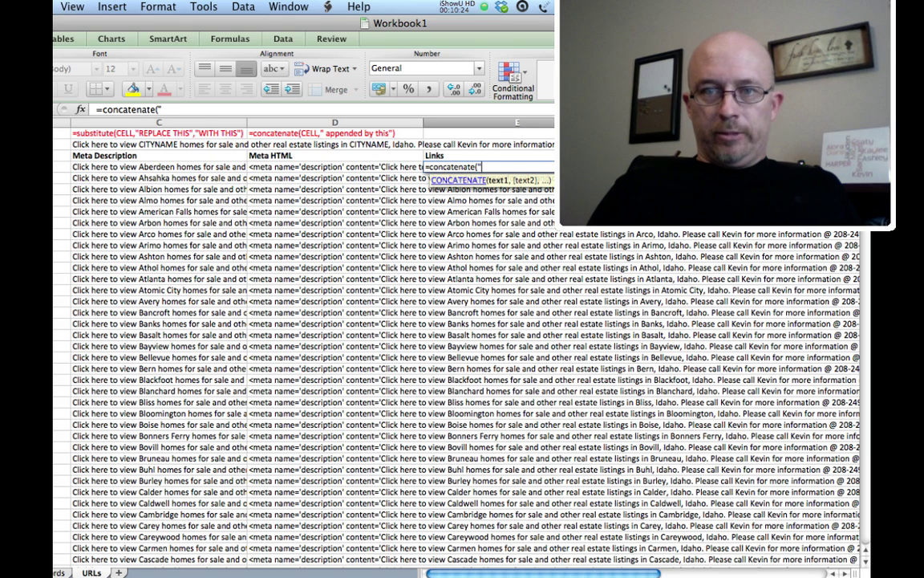
{"action": "type", "text": "http:"}
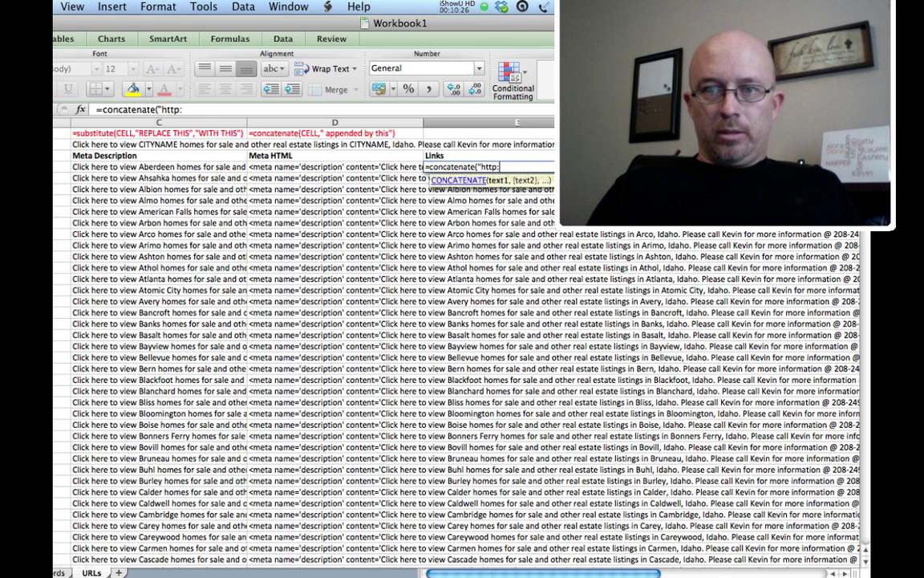
{"action": "type", "text": "//www"}
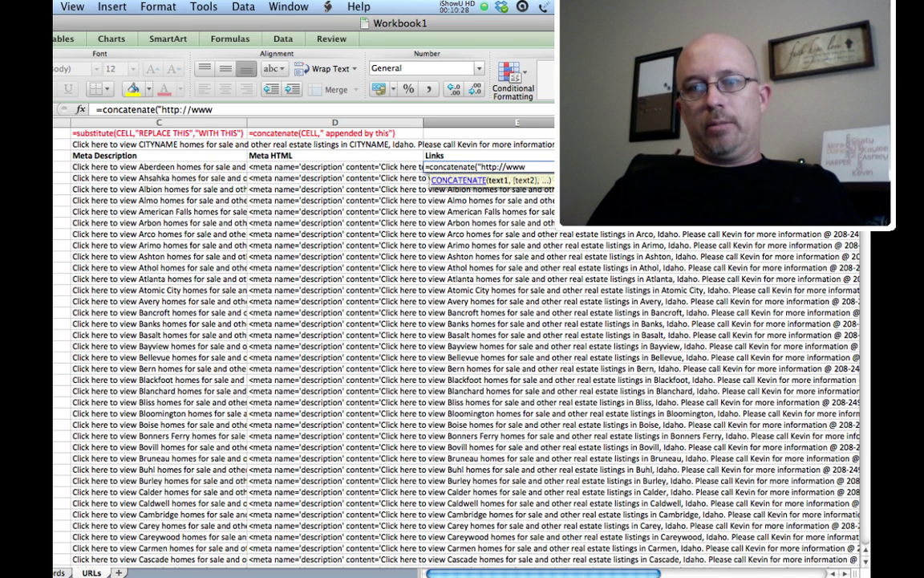
{"action": "type", "text": ".mydomain.com/"}
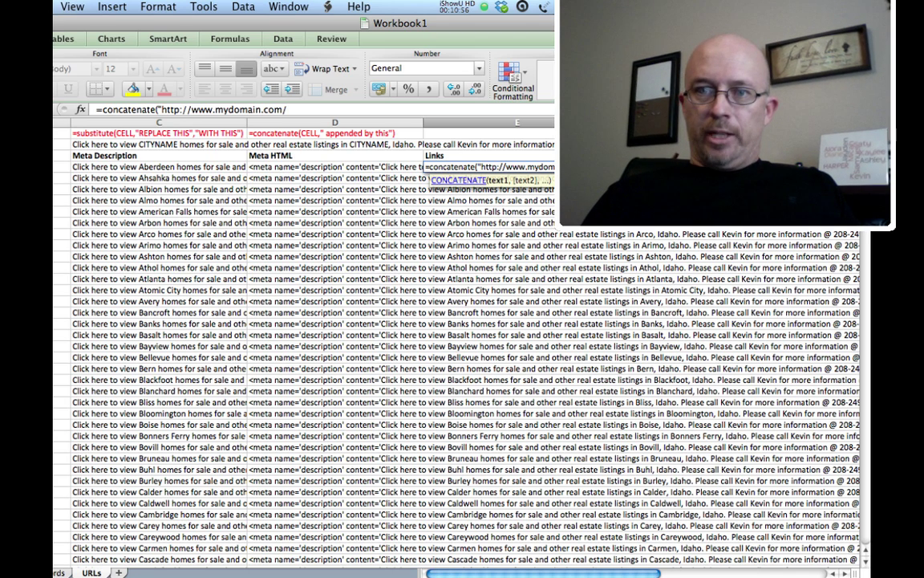
{"action": "type", "text": "\""}
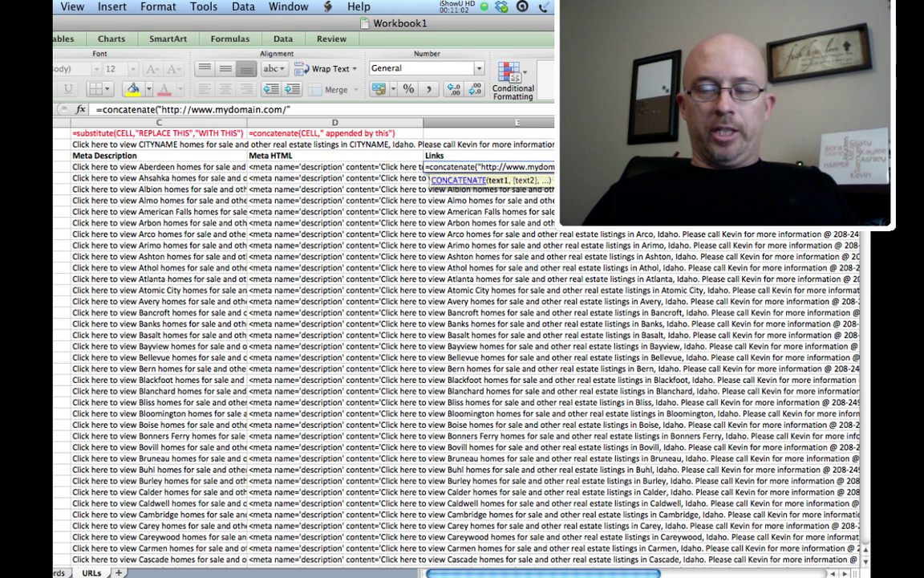
Step: Complete the link formula in E4 with the city cell B4 as its second argument
{"action": "type", "text": ","}
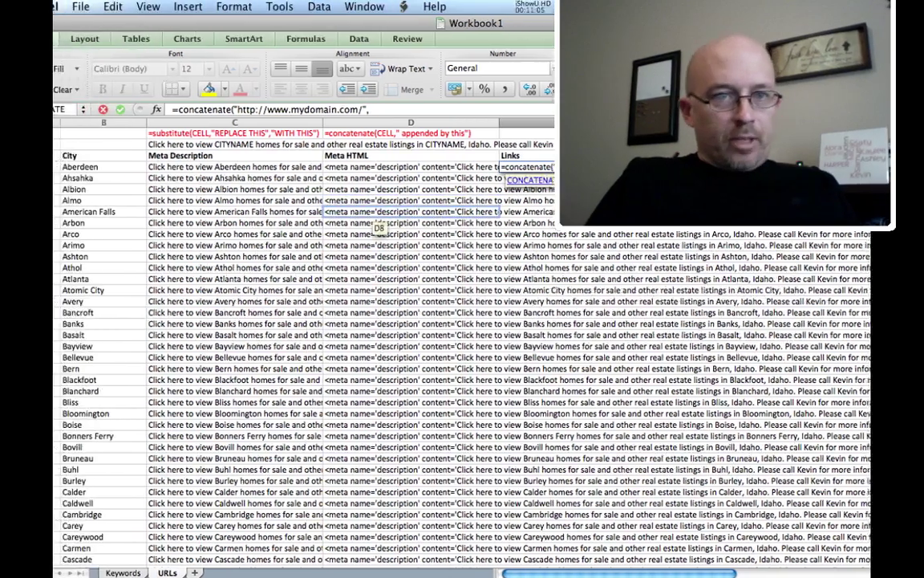
{"action": "left_click", "coordinate": [165, 178]}
{"action": "left_click", "coordinate": [160, 168]}
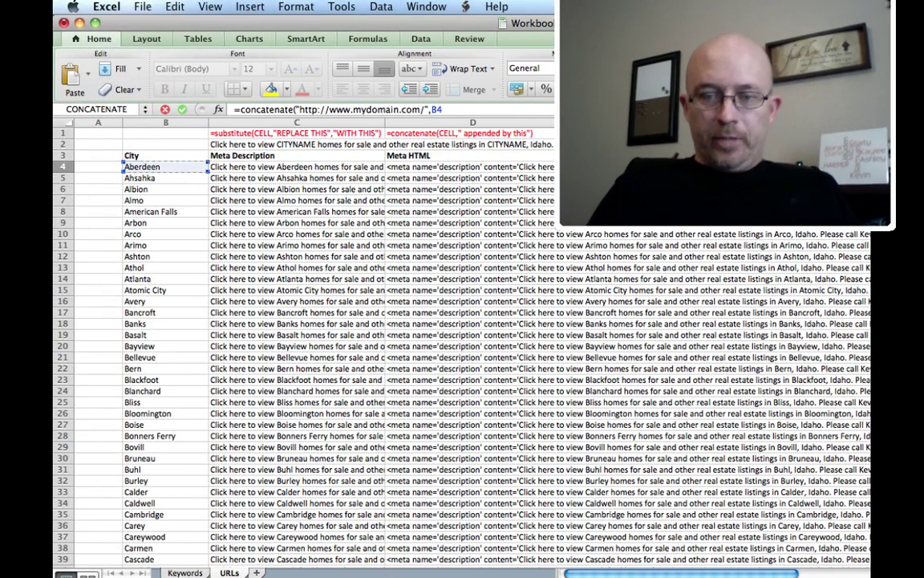
{"action": "type", "text": ")"}
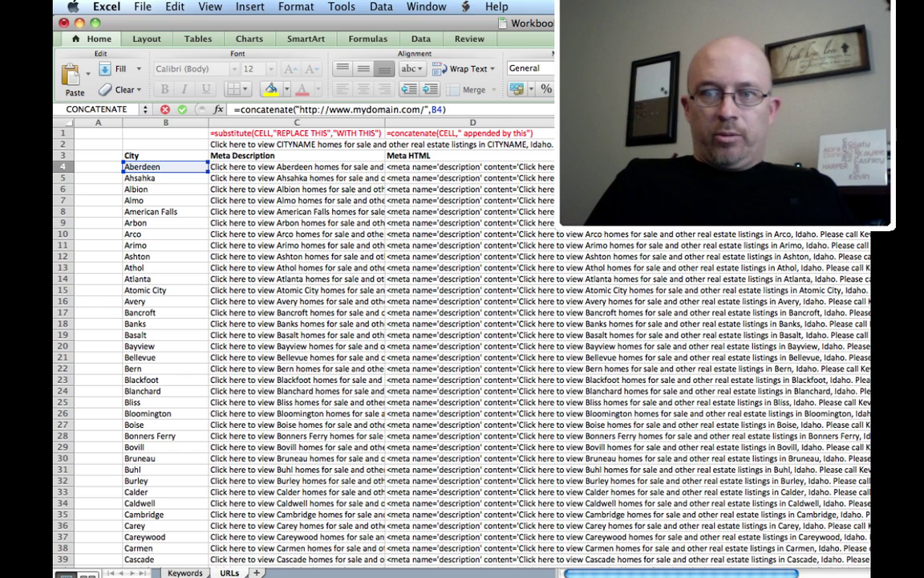
{"action": "key", "text": "Return"}
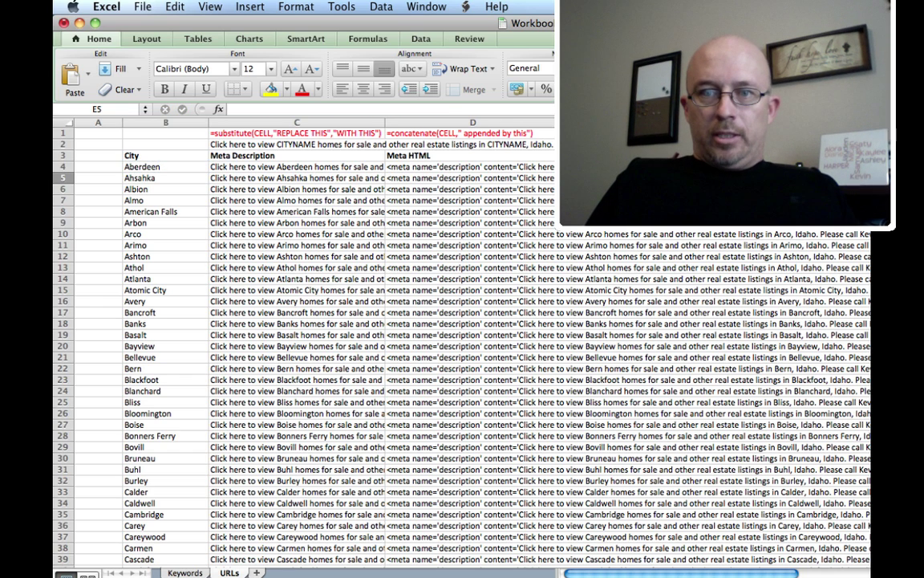
{"action": "left_click", "coordinate": [602, 166]}
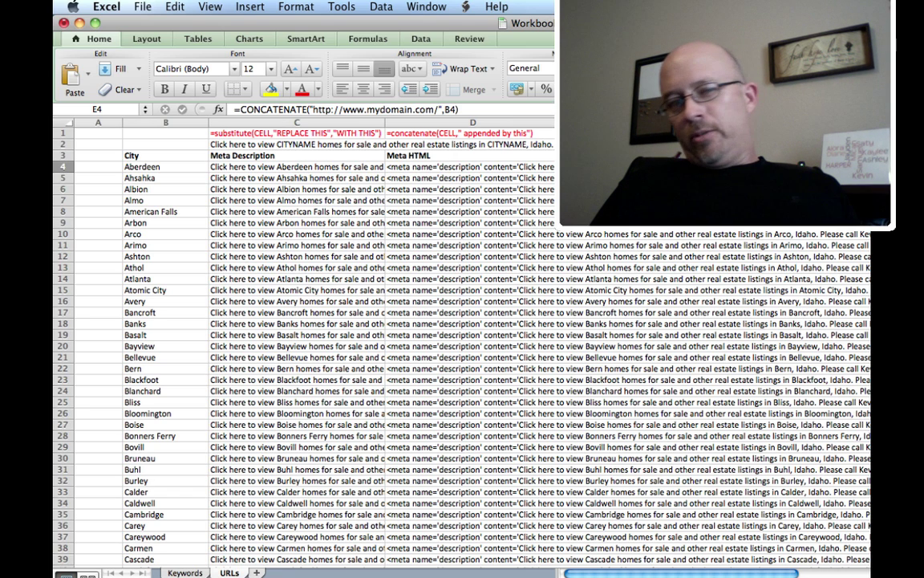
Step: Add "/" as the third argument of the CONCATENATE link formula in E4
{"action": "left_click", "coordinate": [602, 189]}
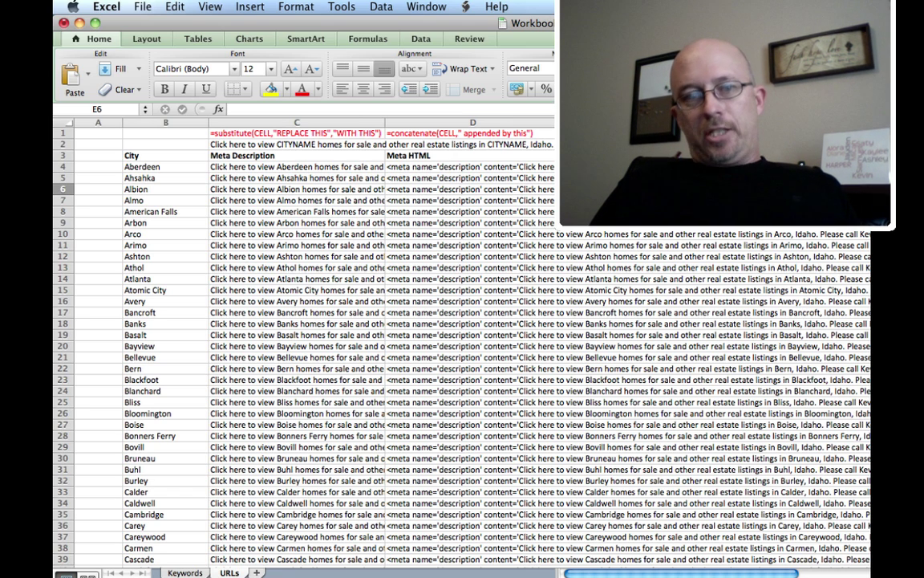
{"action": "left_click", "coordinate": [166, 211]}
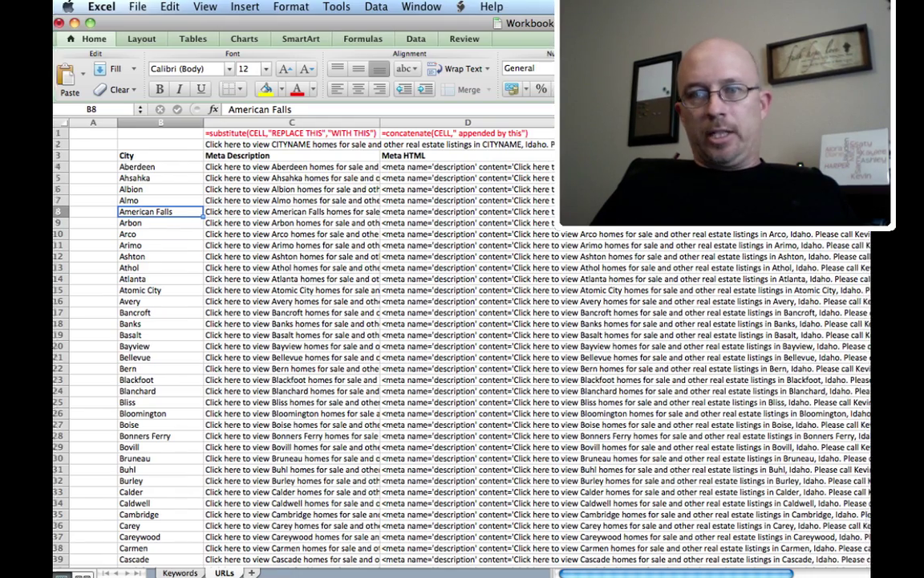
{"action": "left_click", "coordinate": [626, 166]}
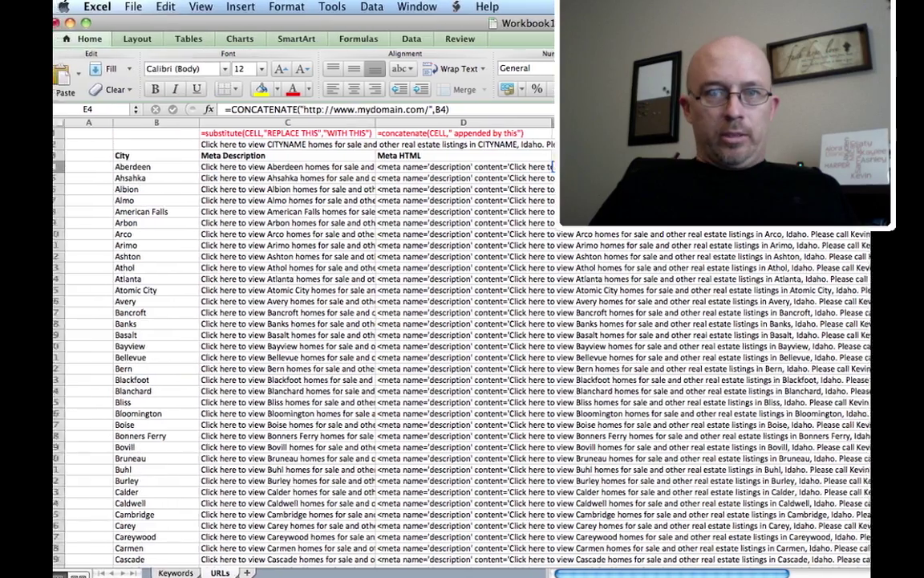
{"action": "key", "text": "ctrl+u"}
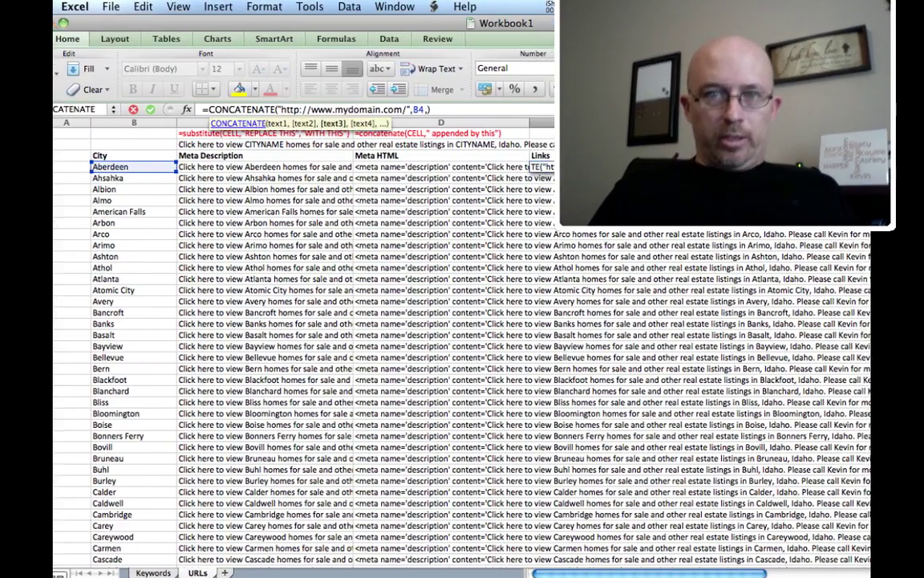
{"action": "type", "text": ",\""}
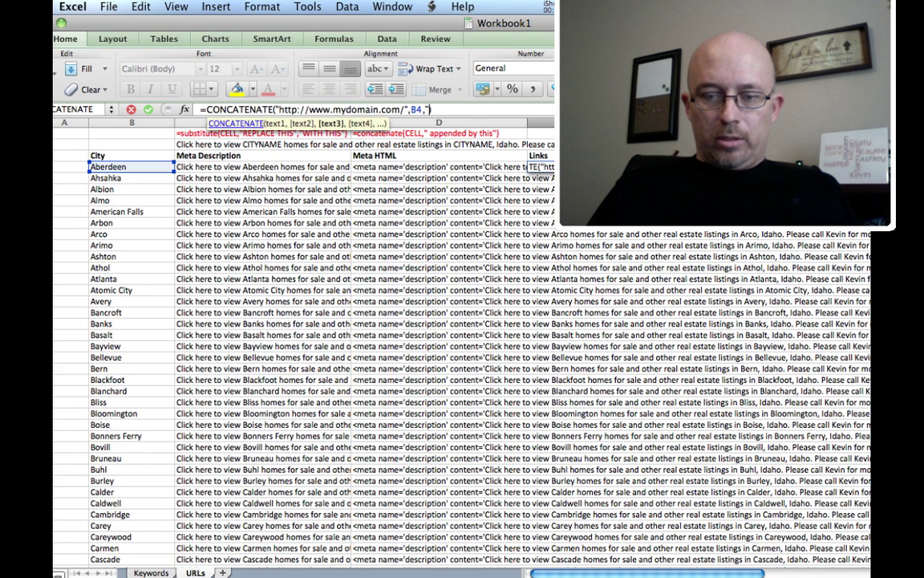
{"action": "type", "text": "/\""}
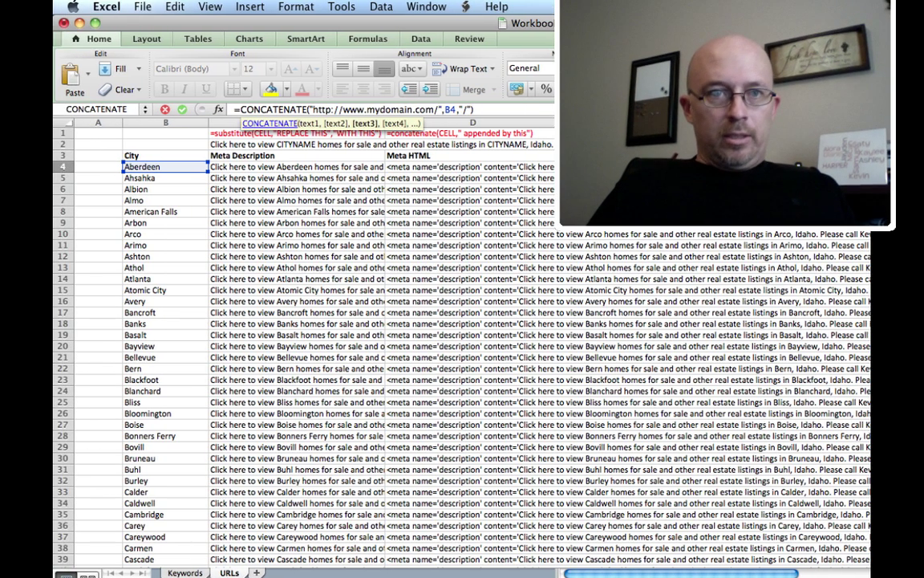
Step: Wrap the E4 link formula in a SUBSTITUTE function that replaces each space " " with a hyphen "-"
{"action": "left_click", "coordinate": [239, 110]}
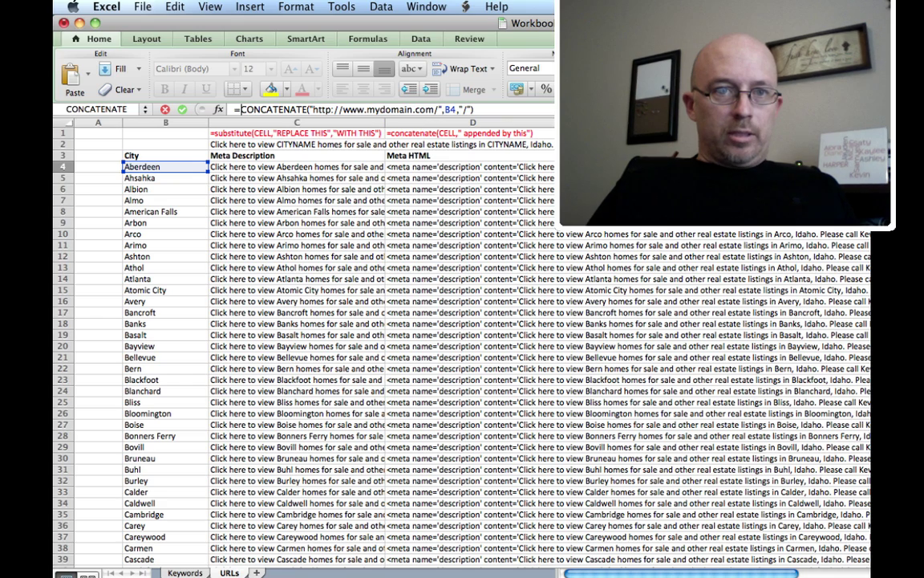
{"action": "type", "text": "substi"}
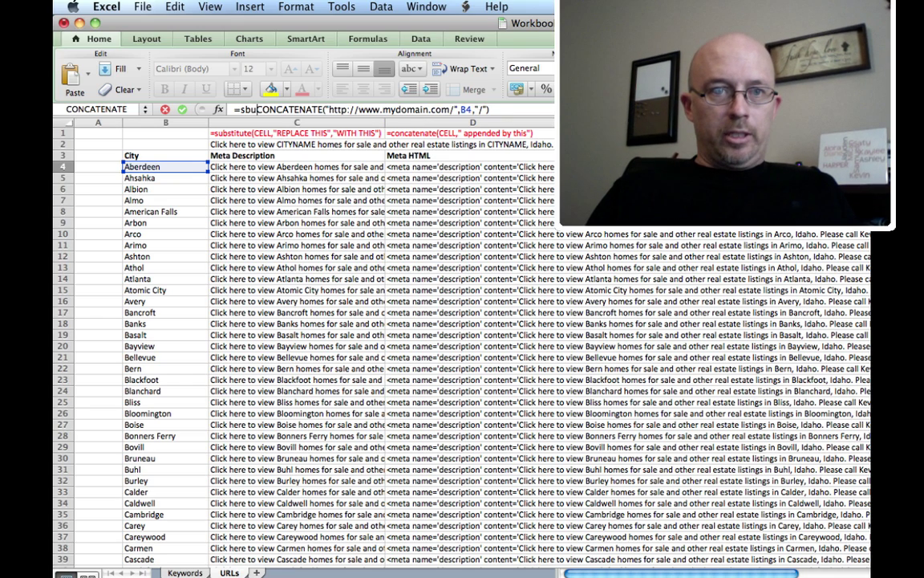
{"action": "type", "text": "tute("}
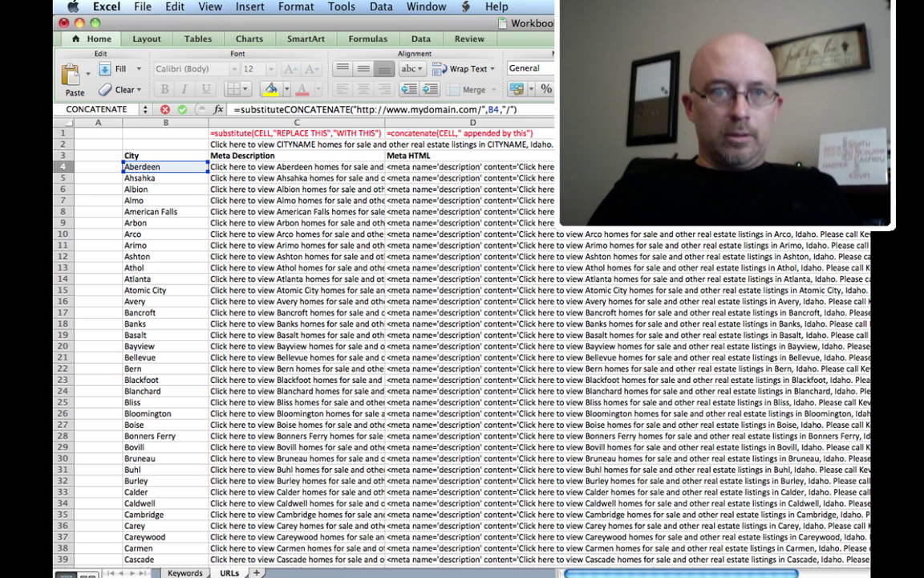
{"action": "key", "text": "End"}
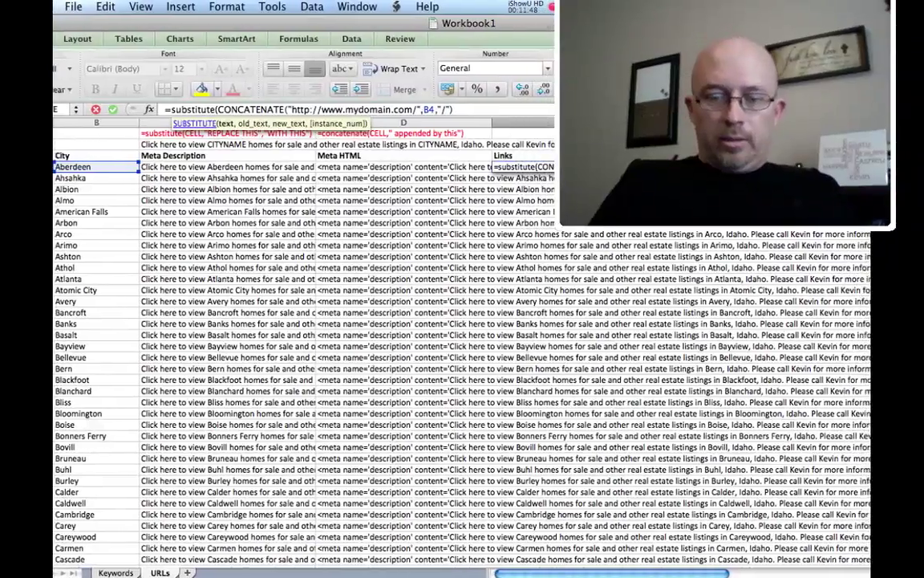
{"action": "type", "text": ","}
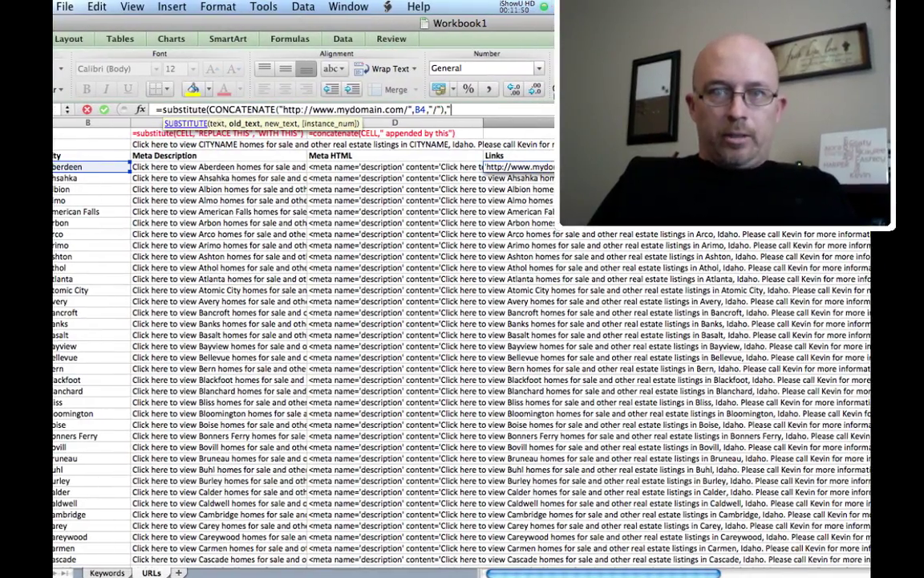
{"action": "type", "text": "\" \""}
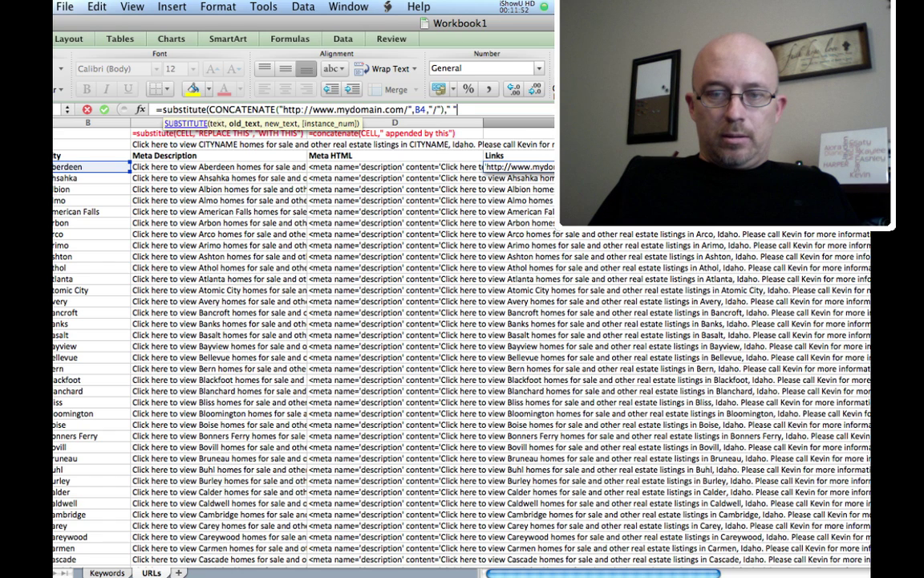
{"action": "type", "text": ","}
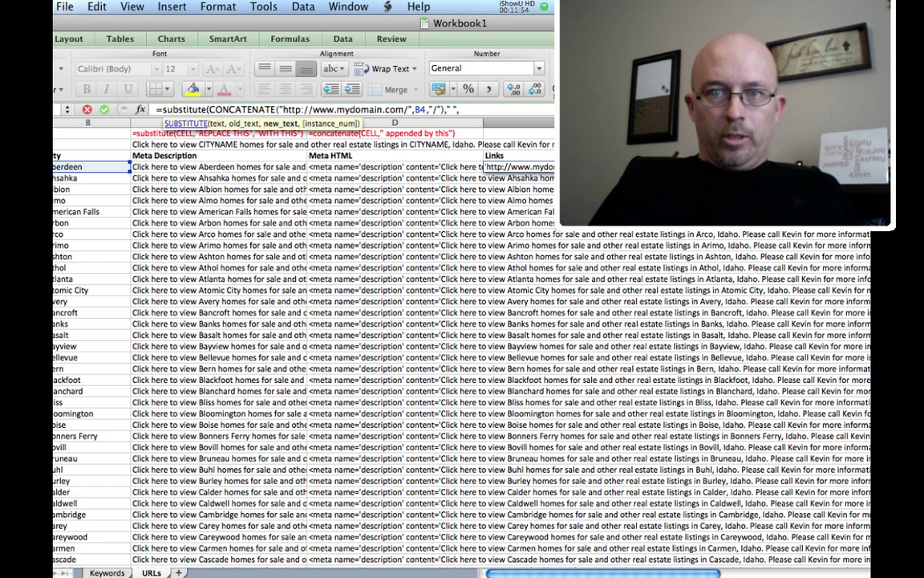
{"action": "type", "text": "\"-\""}
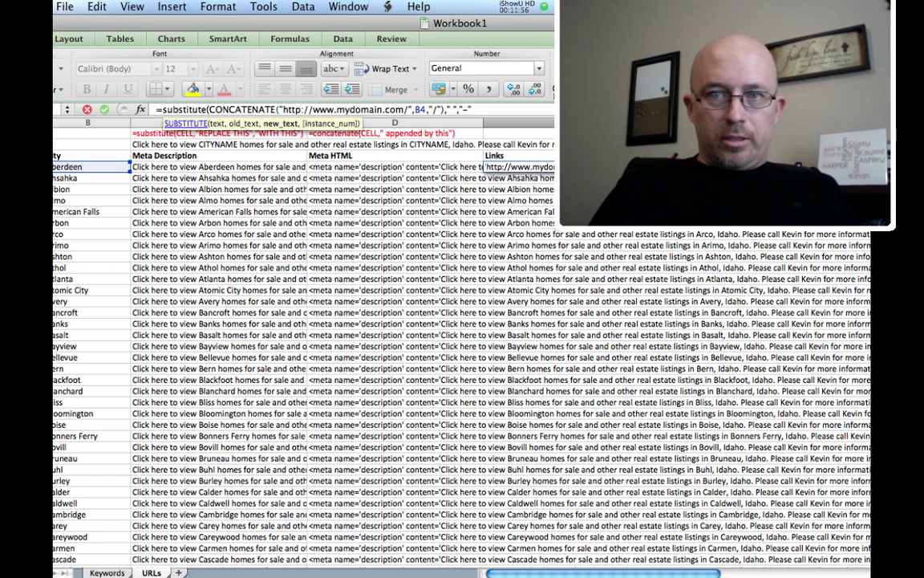
{"action": "type", "text": ")"}
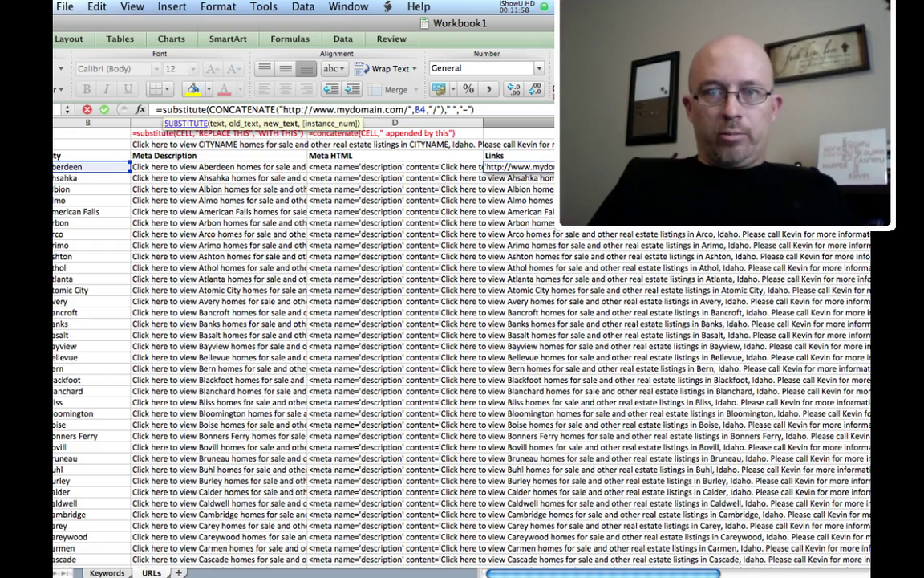
{"action": "key", "text": "Return"}
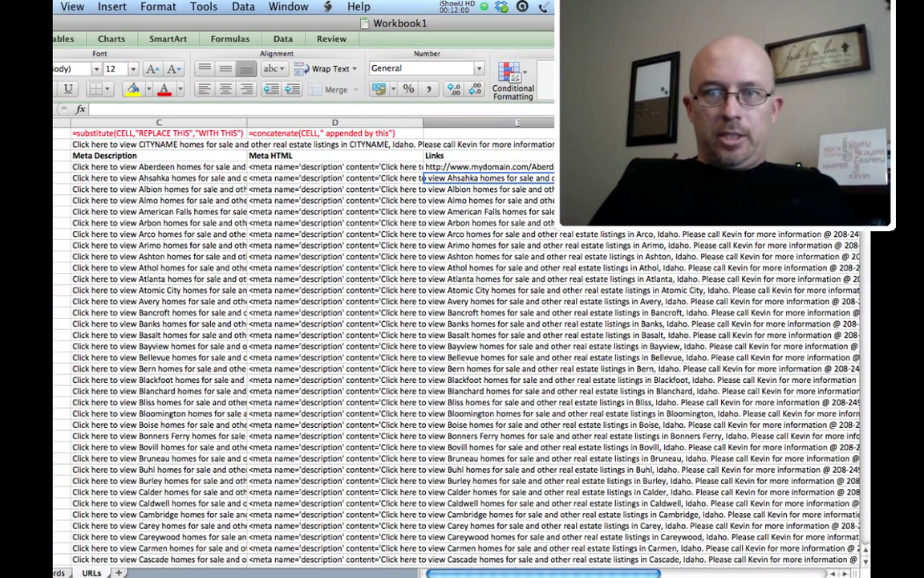
Step: Wrap the whole E4 link formula in a LOWER function so the URL is lowercase
{"action": "left_click", "coordinate": [489, 167]}
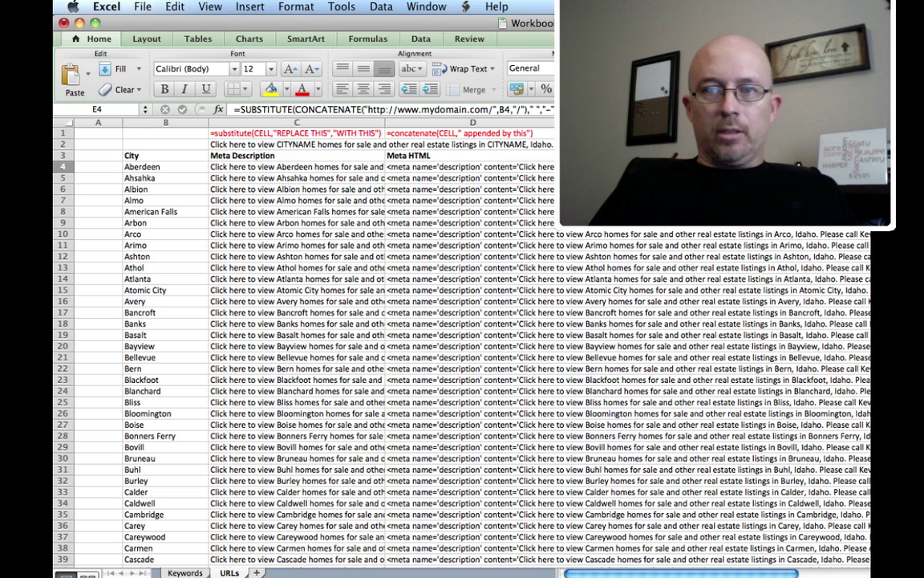
{"action": "left_click", "coordinate": [234, 109]}
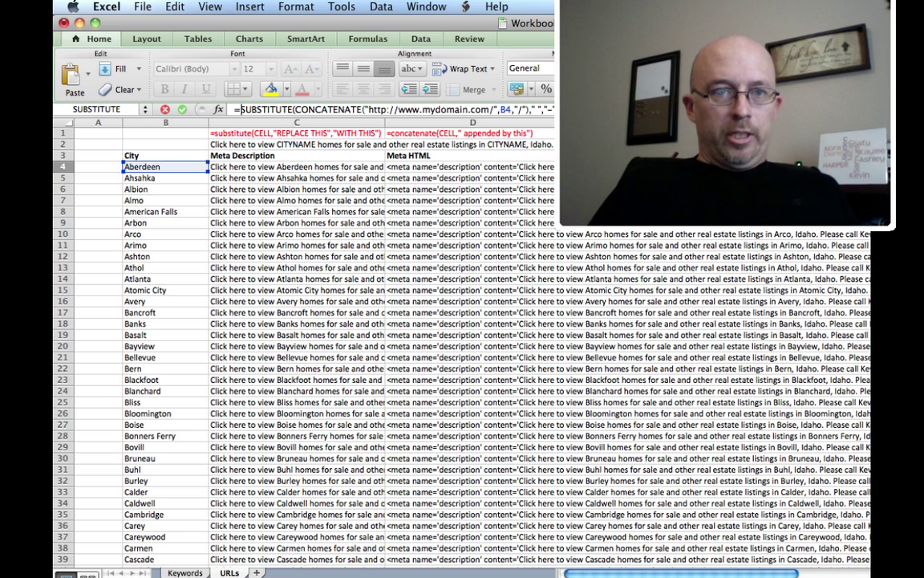
{"action": "type", "text": "lower("}
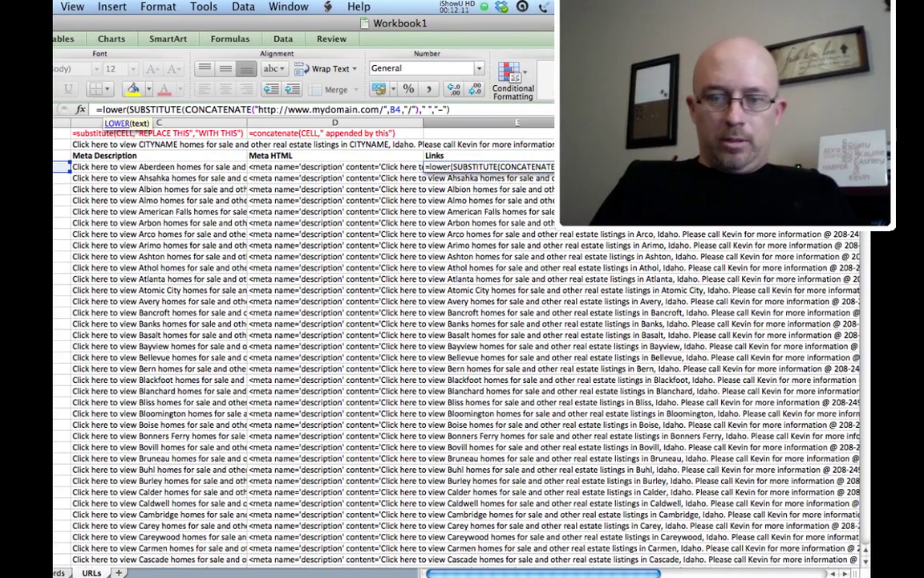
{"action": "key", "text": "End"}
{"action": "type", "text": ")"}
{"action": "key", "text": "Return"}
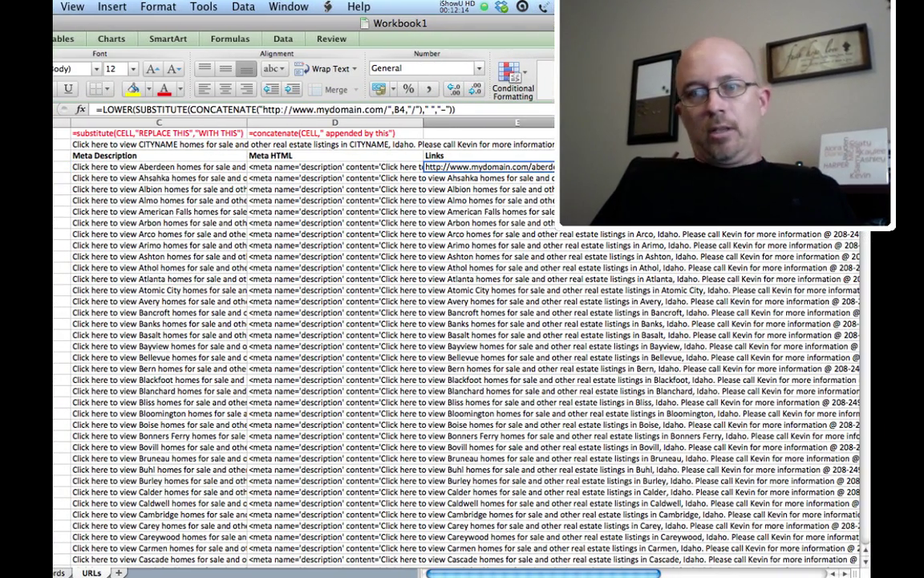
{"action": "key", "text": "Left"}
{"action": "key", "text": "Right"}
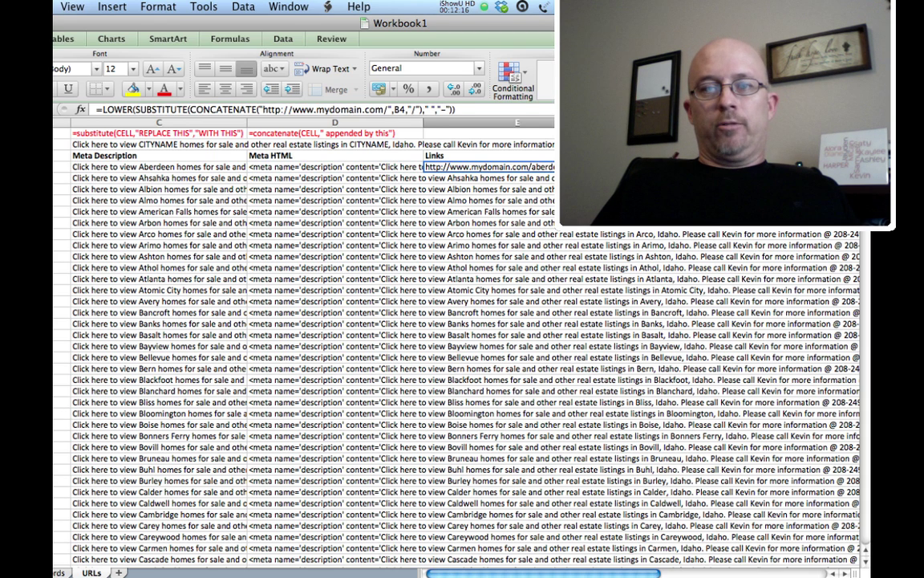
Step: Fill the link formula from E4 down to row 269, the last city, and check the American Falls link
{"action": "left_click", "coordinate": [335, 167]}
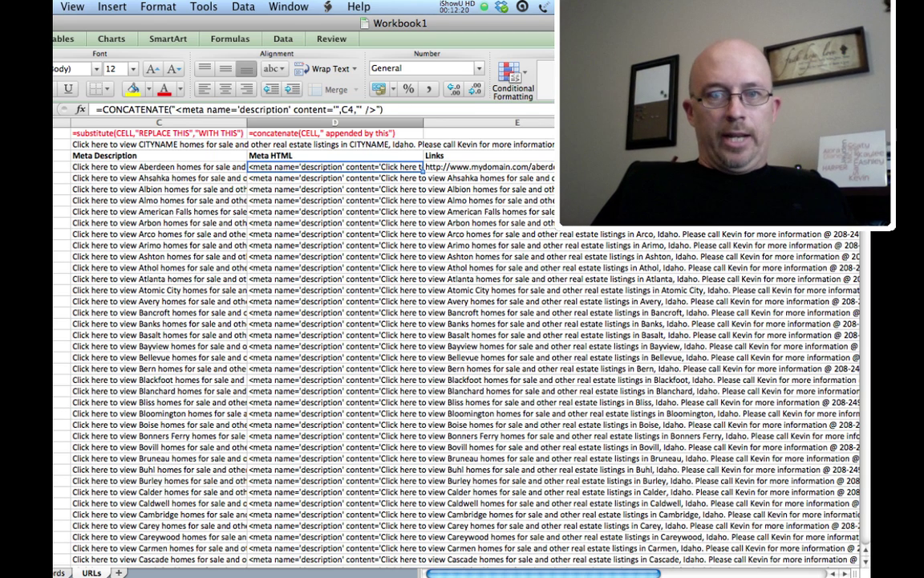
{"action": "key", "text": "super+Down"}
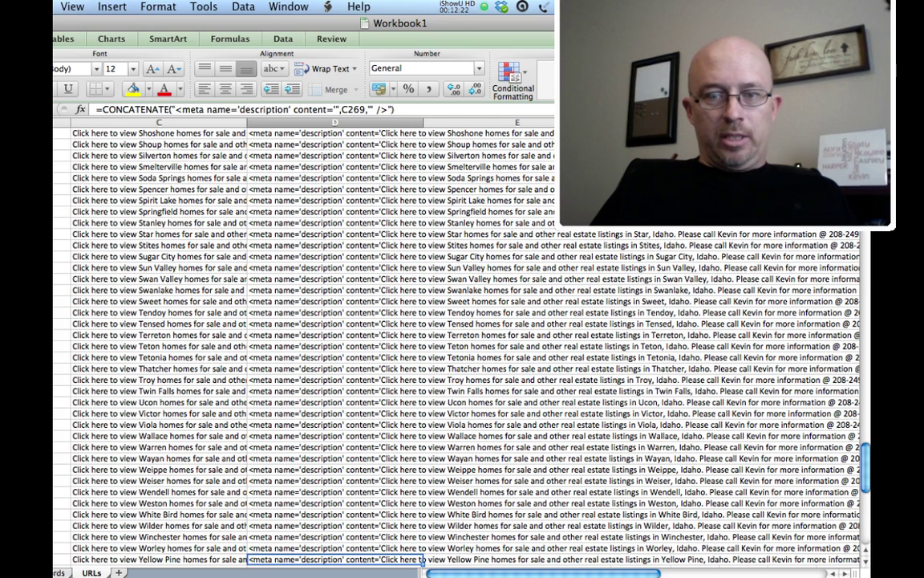
{"action": "left_click", "coordinate": [517, 559]}
{"action": "key", "text": "shift+super+Up"}
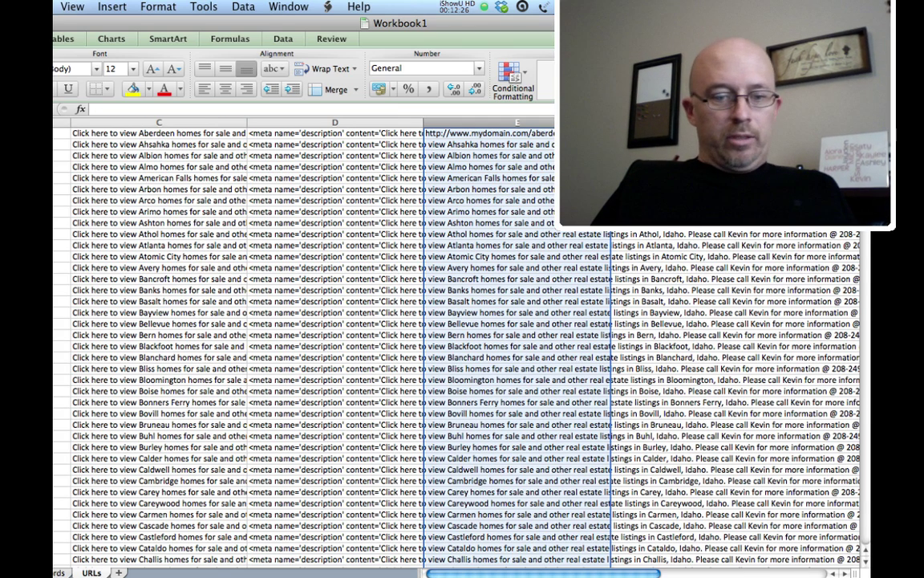
{"action": "key", "text": "super+d"}
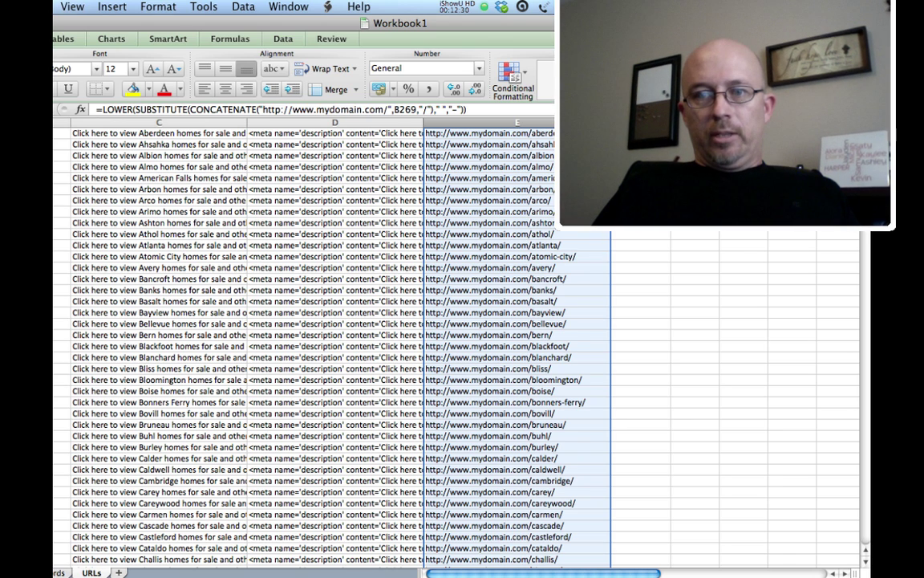
{"action": "scroll", "coordinate": [321, 345], "scroll_direction": "up", "scroll_amount": 1}
{"action": "left_click", "coordinate": [490, 189]}
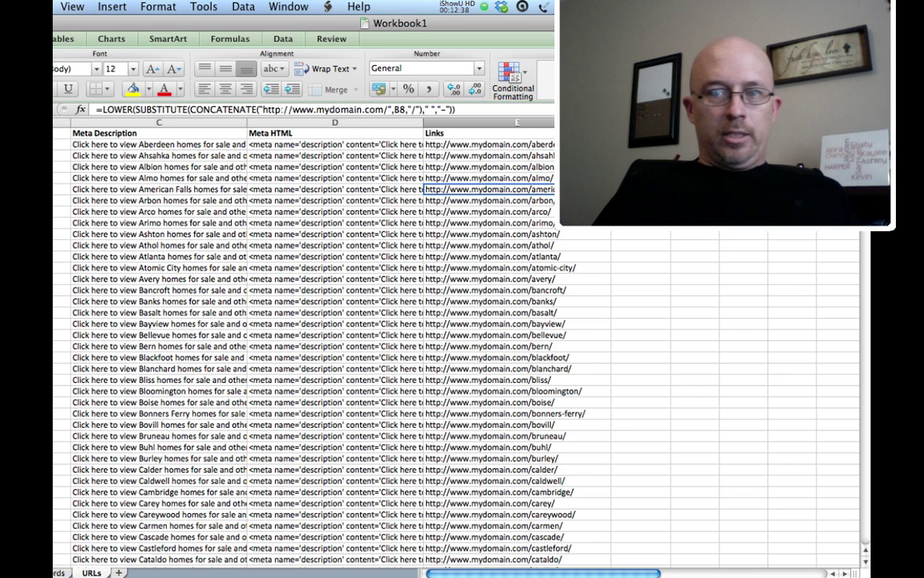
{"action": "scroll", "coordinate": [321, 345], "scroll_direction": "up", "scroll_amount": 2}
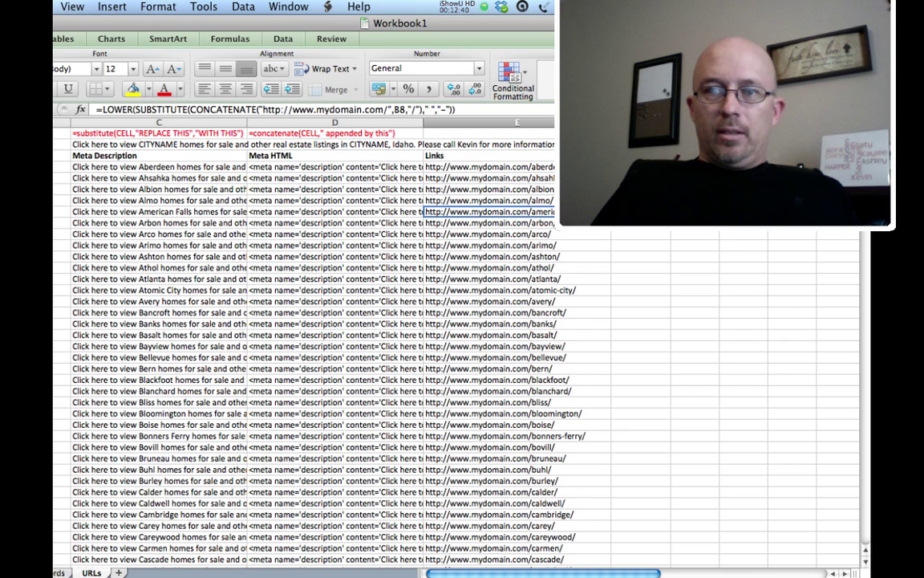
Step: Start a CONCATENATE formula in F4 with the text "<a href='" followed by a reference to the link in E4
{"action": "key", "text": "Right"}
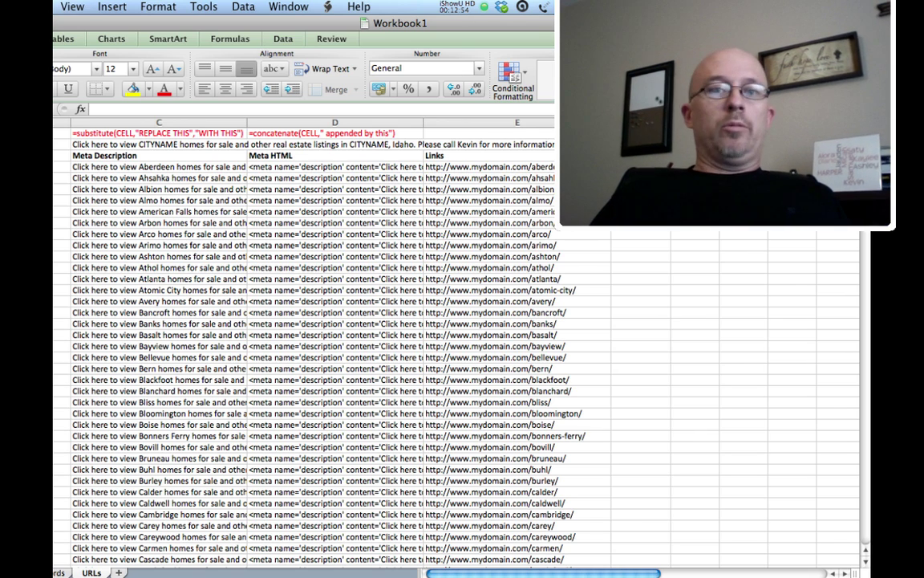
{"action": "left_click", "coordinate": [482, 167]}
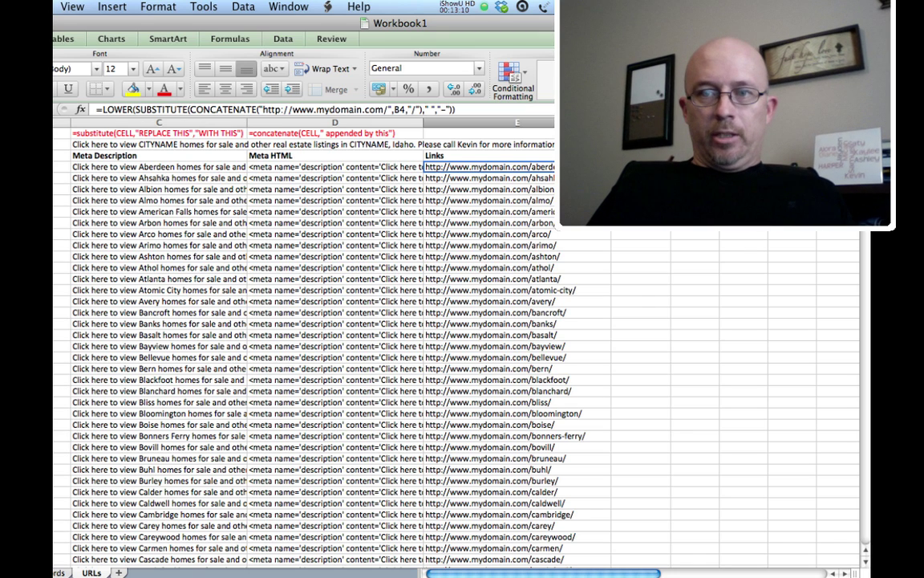
{"action": "left_click", "coordinate": [581, 166]}
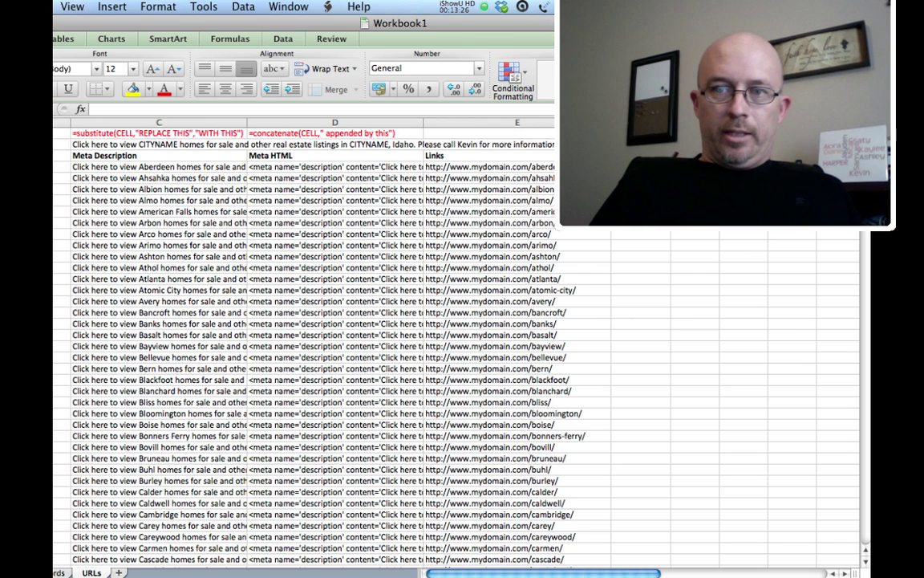
{"action": "type", "text": "="}
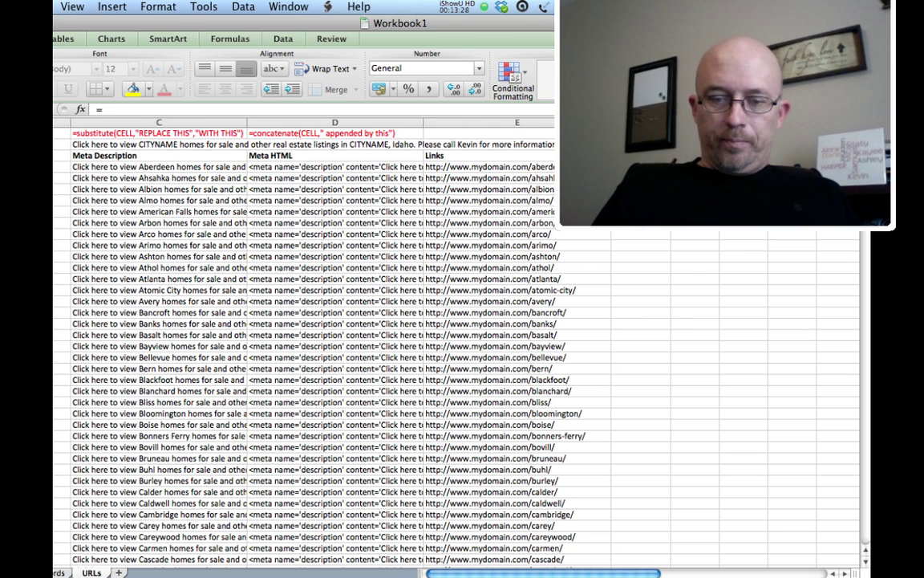
{"action": "type", "text": "con"}
{"action": "type", "text": "tenat"}
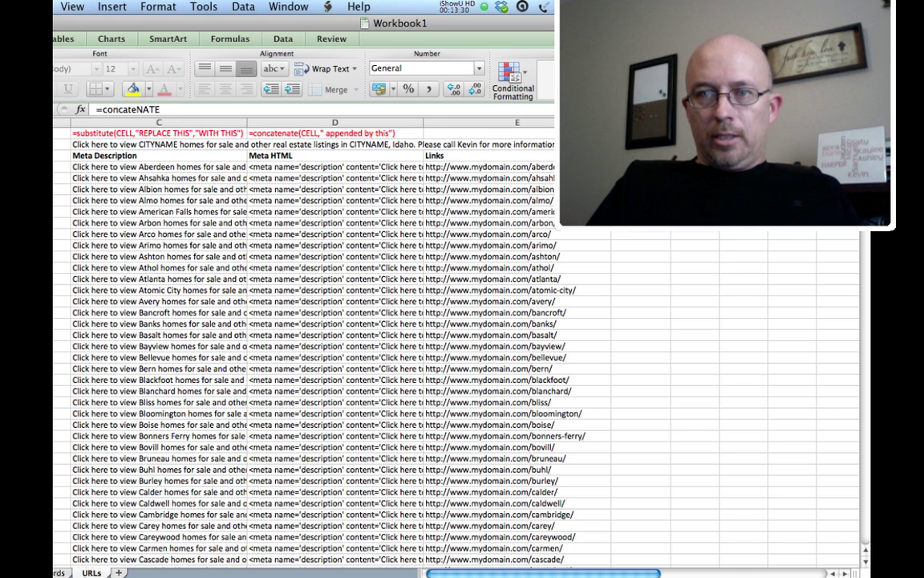
{"action": "type", "text": "e("}
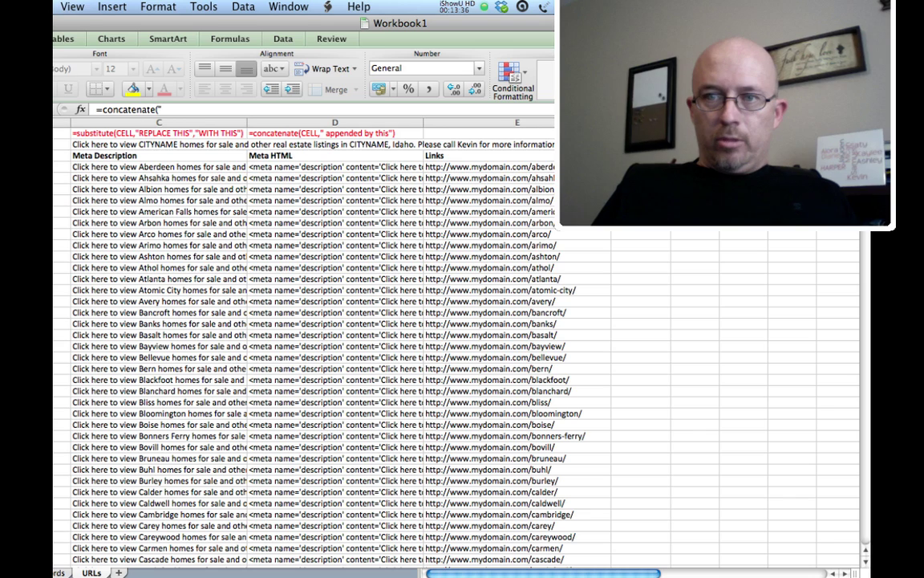
{"action": "type", "text": "\"<a hre"}
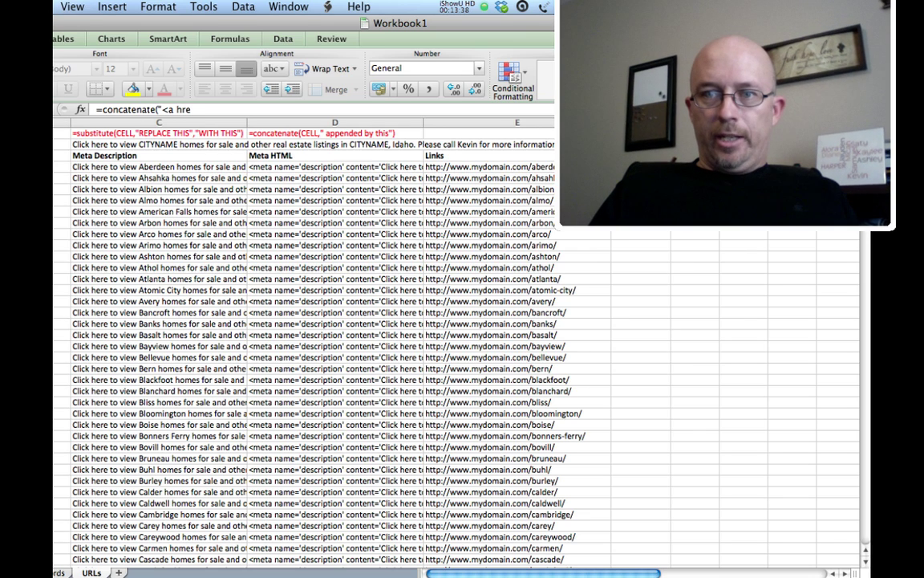
{"action": "type", "text": "f="}
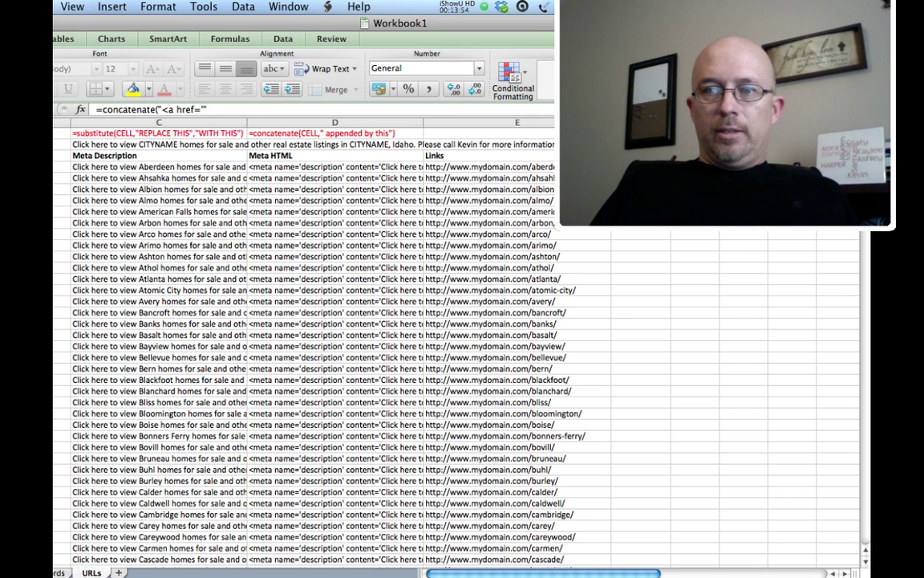
{"action": "type", "text": ","}
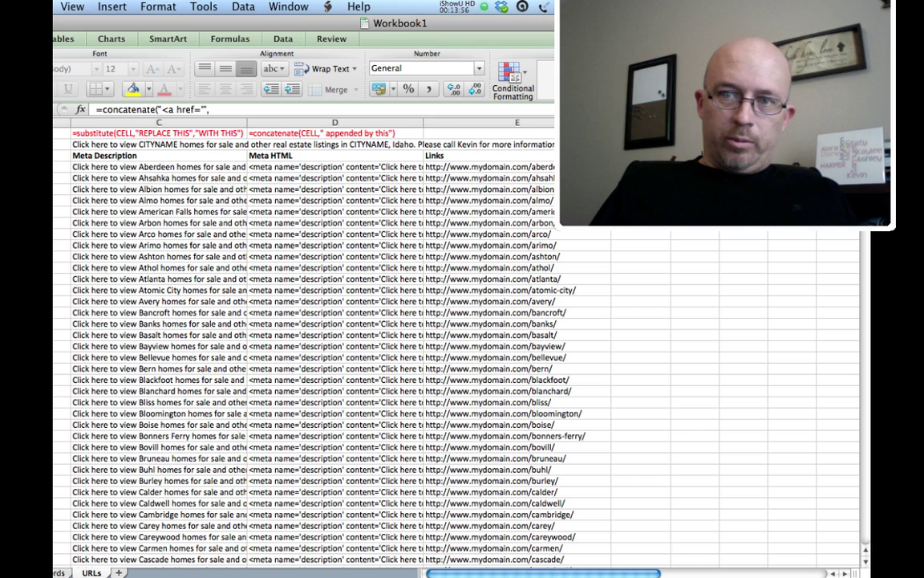
{"action": "left_click", "coordinate": [497, 168]}
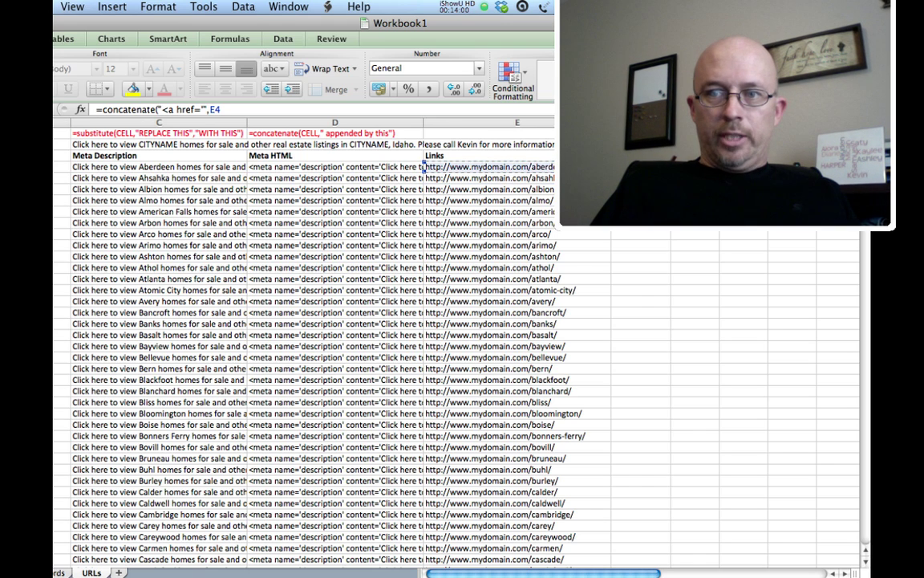
Step: Extend the F4 formula with the text "'>" followed by a reference to the city name in B4
{"action": "type", "text": ","}
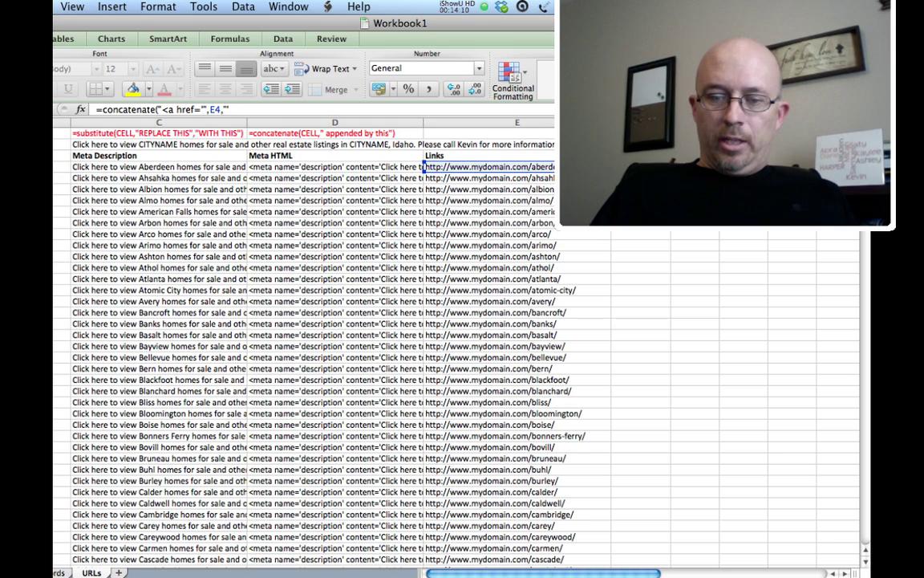
{"action": "type", "text": ">"}
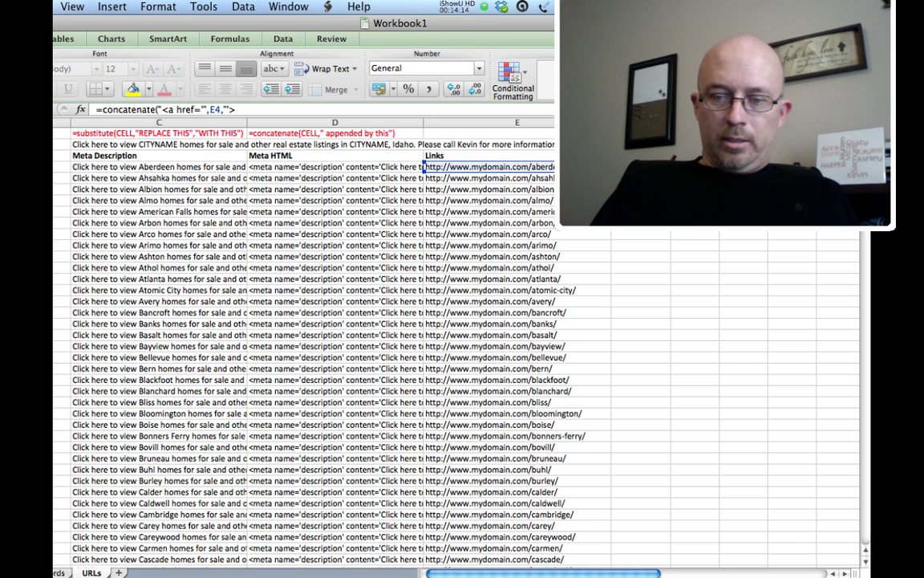
{"action": "type", "text": "\""}
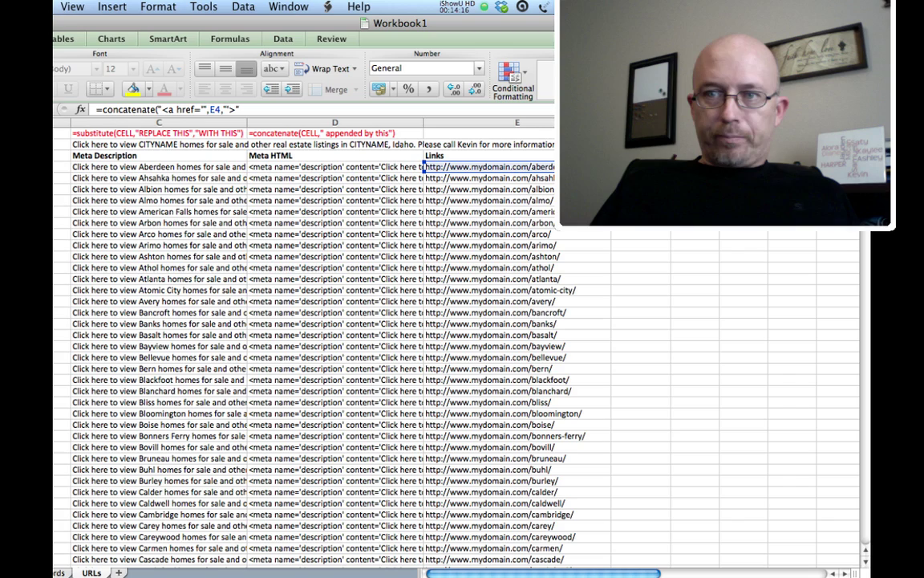
{"action": "type", "text": ","}
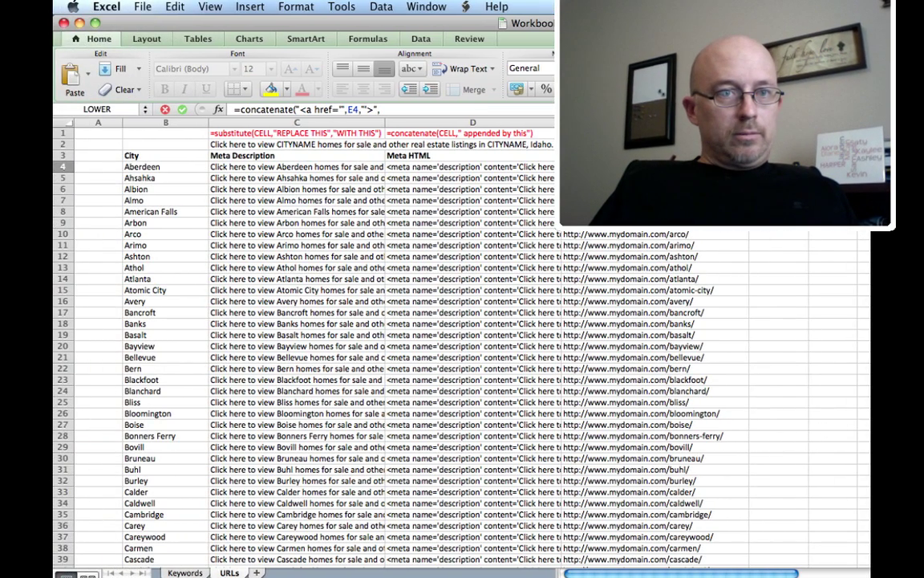
{"action": "left_click", "coordinate": [153, 167]}
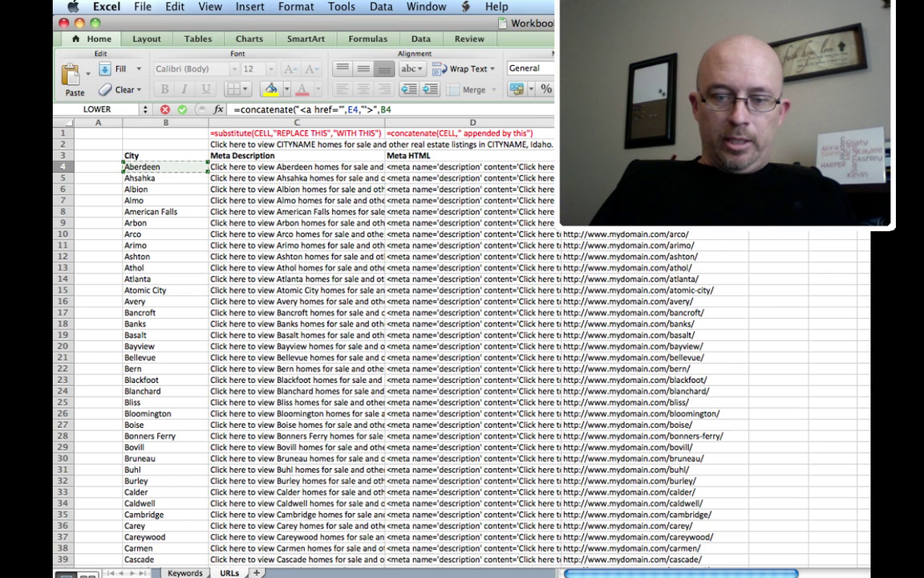
Step: Finish the F4 formula with the text " Real Estate</a>" as its last argument and enter it
{"action": "type", "text": ","}
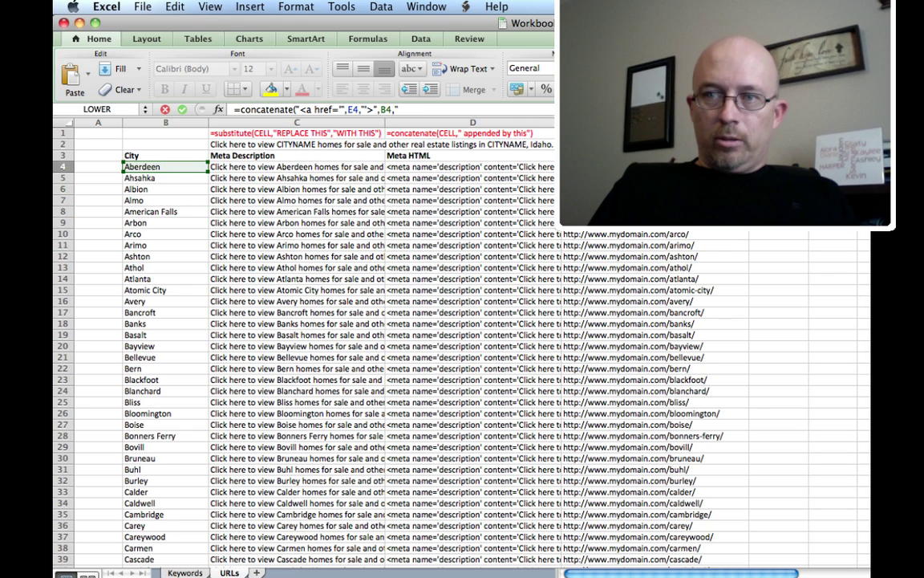
{"action": "type", "text": "\" Real Estate\""}
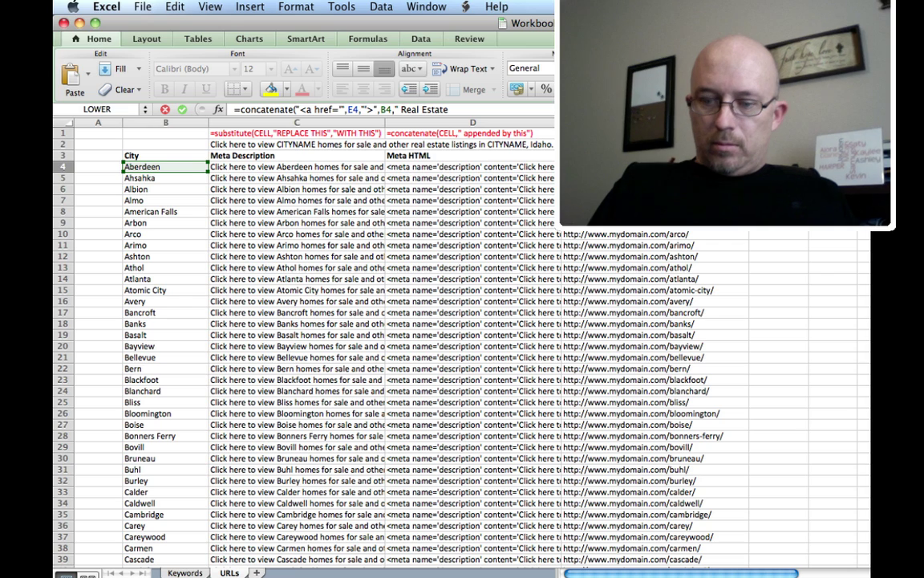
{"action": "type", "text": "</a"}
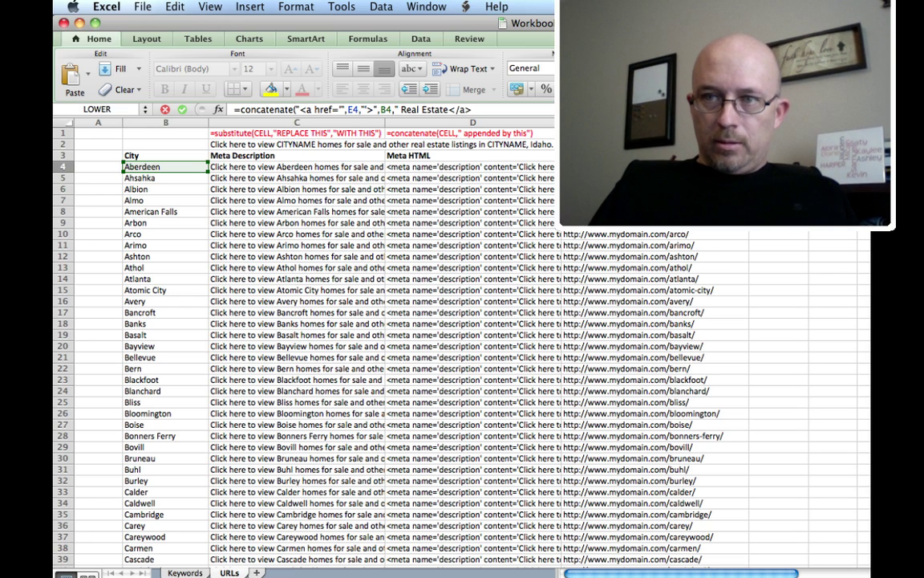
{"action": "type", "text": ">"}
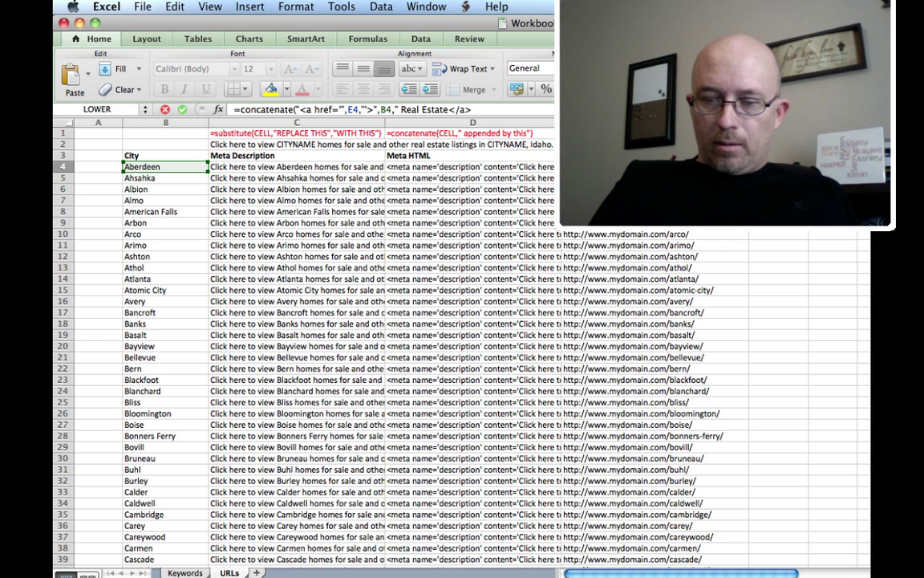
{"action": "type", "text": "\""}
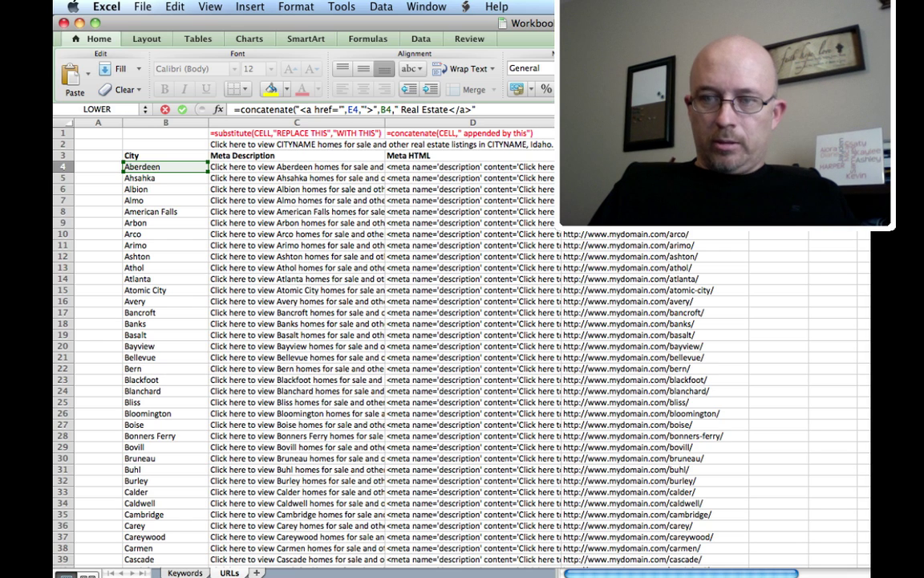
{"action": "key", "text": "Return"}
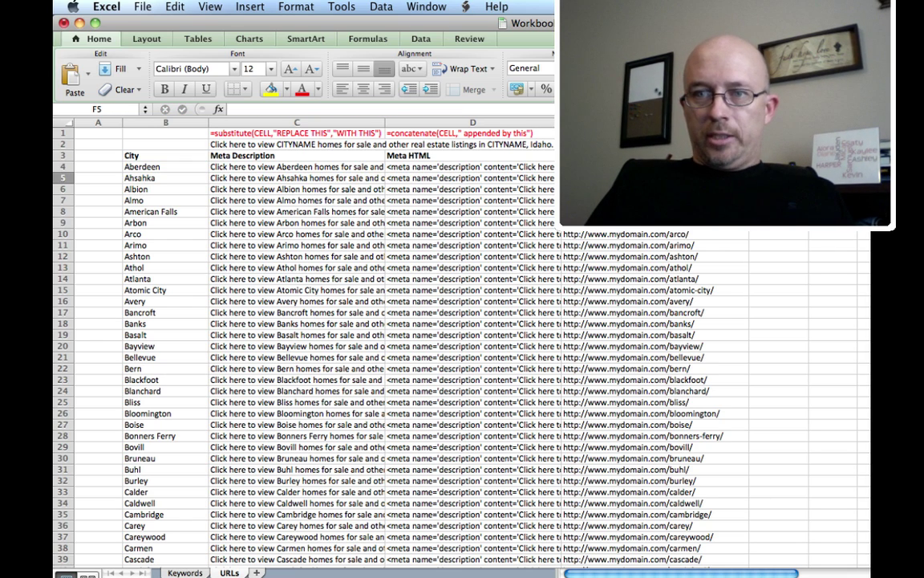
Step: Edit the F4 formula so the anchor is wrapped in list item tags, with <li> before <a href and </li> after </a>
{"action": "key", "text": "Up"}
{"action": "key", "text": "Right"}
{"action": "key", "text": "Right"}
{"action": "key", "text": "Right"}
{"action": "key", "text": "Right"}
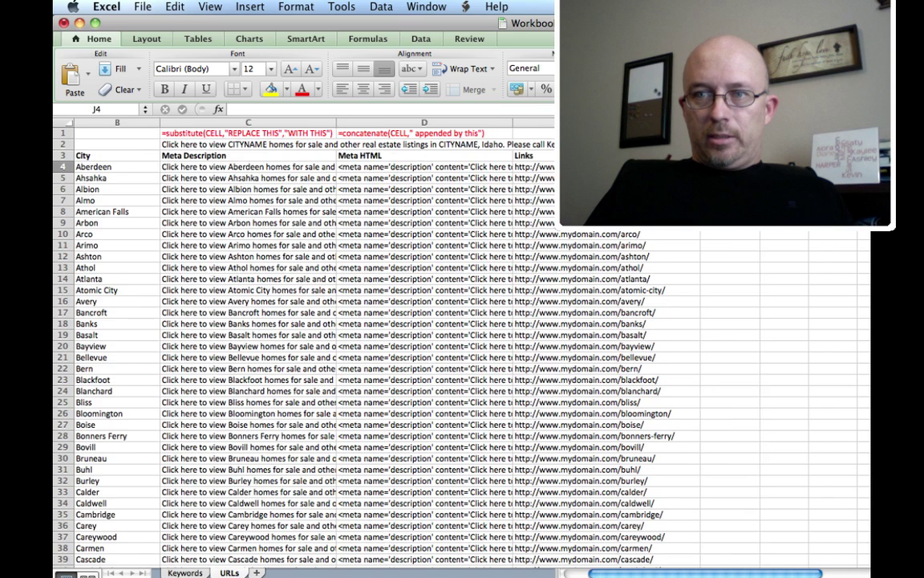
{"action": "key", "text": "Right"}
{"action": "key", "text": "Right"}
{"action": "key", "text": "Right"}
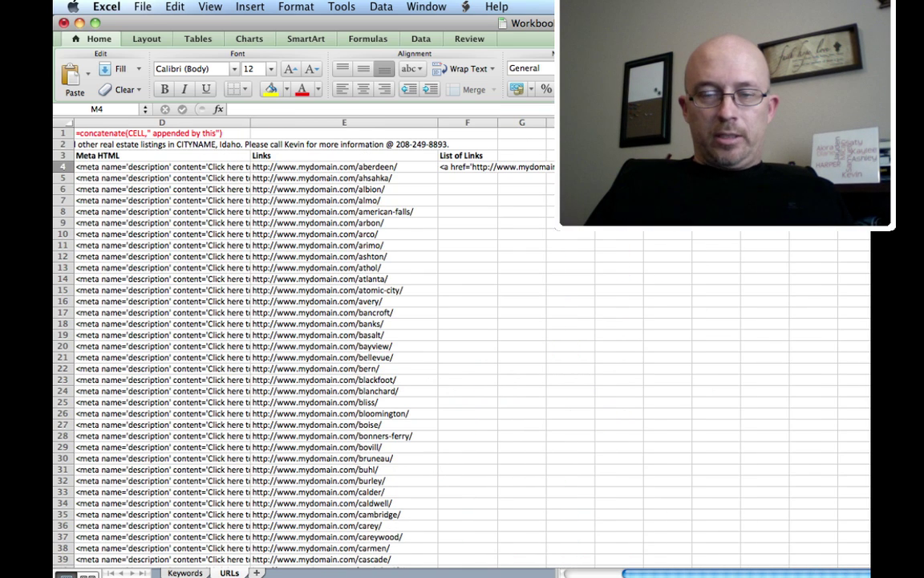
{"action": "left_click", "coordinate": [468, 167]}
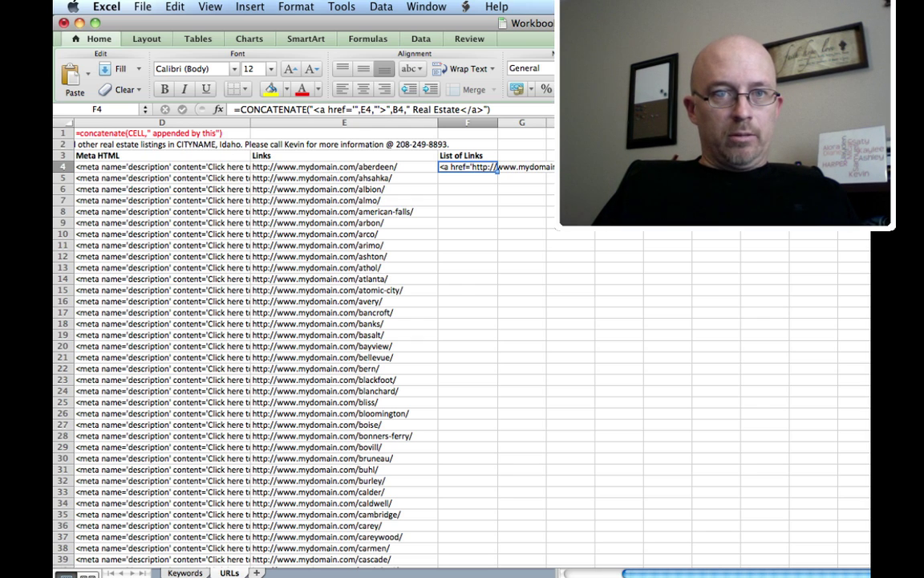
{"action": "key", "text": "F2"}
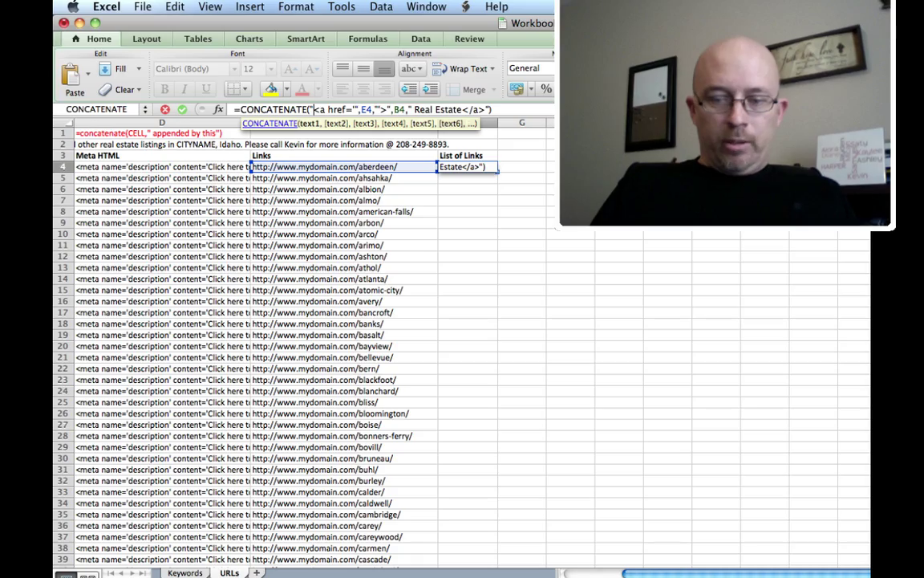
{"action": "type", "text": "<li>"}
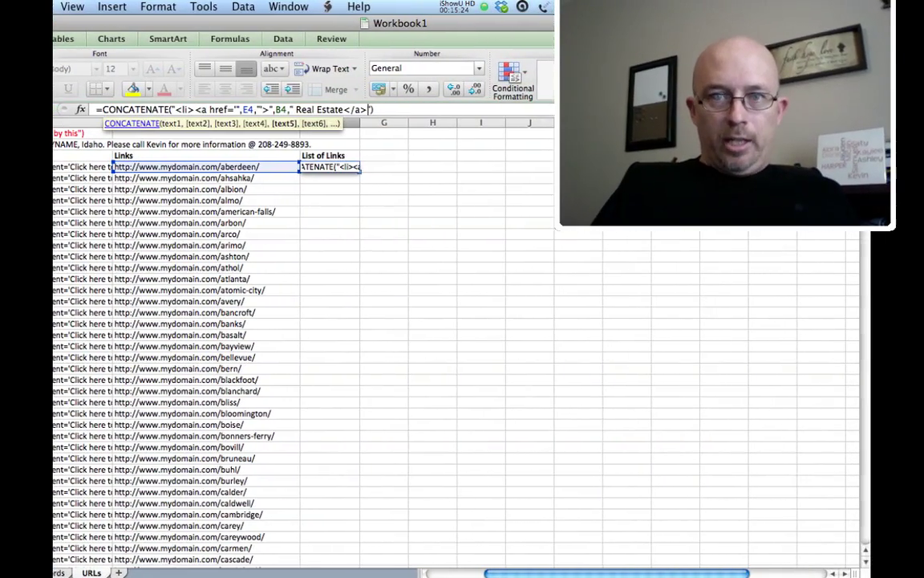
{"action": "type", "text": "</li>"}
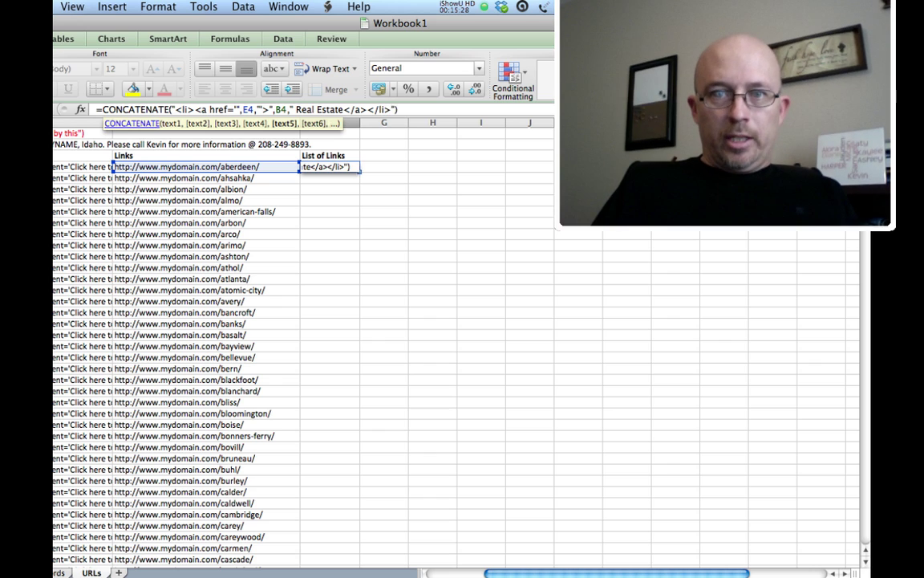
{"action": "key", "text": "Return"}
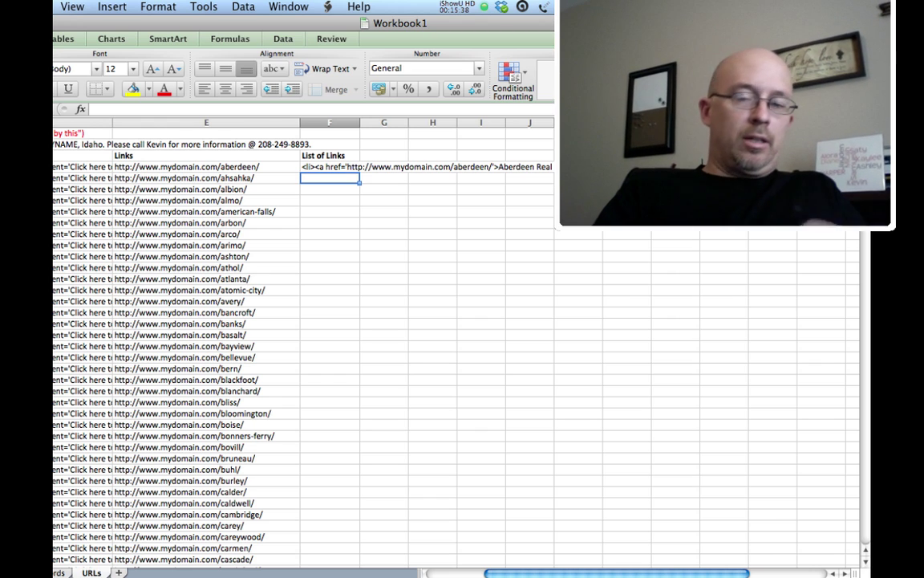
Step: Fill the list link formula from F4 down to row 269, the last city
{"action": "left_click", "coordinate": [329, 166]}
{"action": "left_click", "coordinate": [206, 166]}
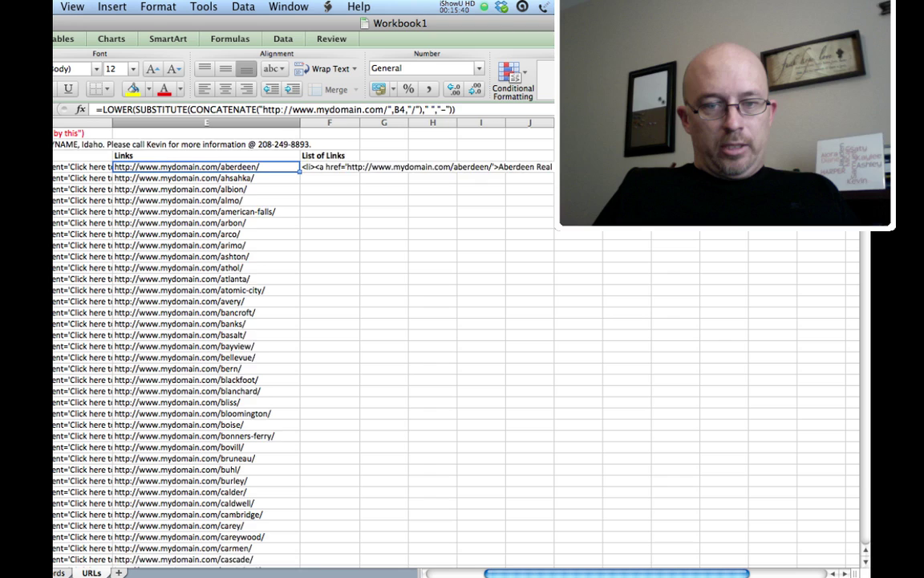
{"action": "key", "text": "super+Down"}
{"action": "key", "text": "Right"}
{"action": "key", "text": "super+shift+Up"}
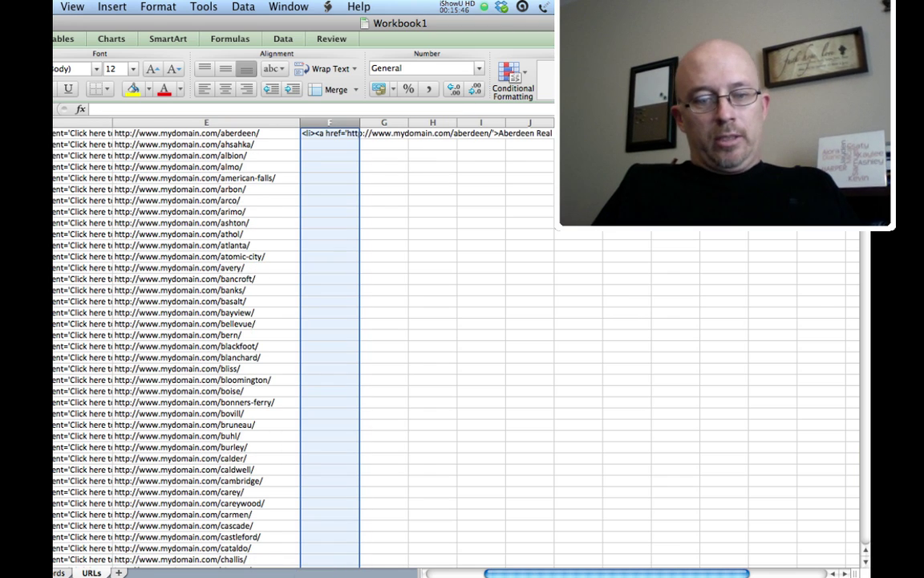
{"action": "key", "text": "super+d"}
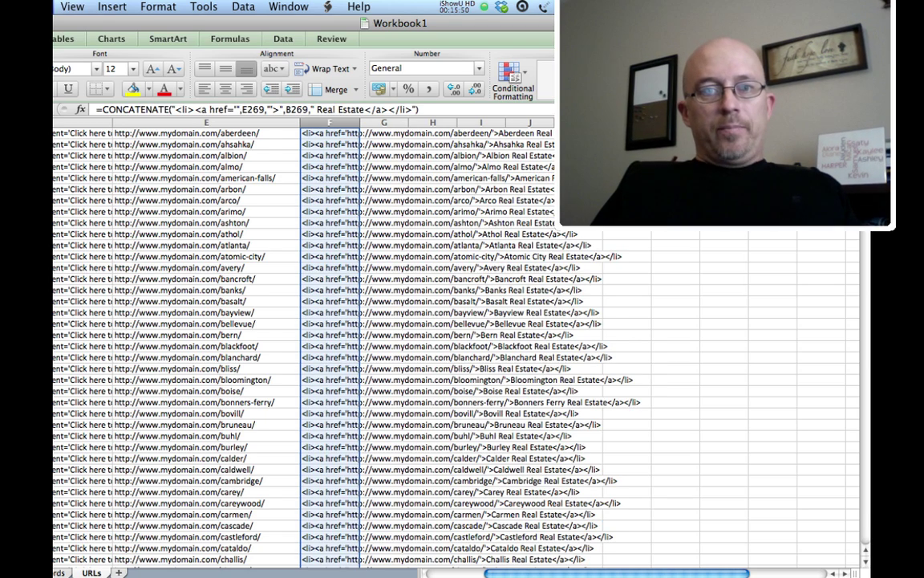
Step: Copy the filled list links from column F into a new TextEdit document and add a line break at the end
{"action": "scroll", "coordinate": [457, 337], "scroll_direction": "down", "scroll_amount": 20}
{"action": "mouse_move", "coordinate": [130, 573]}
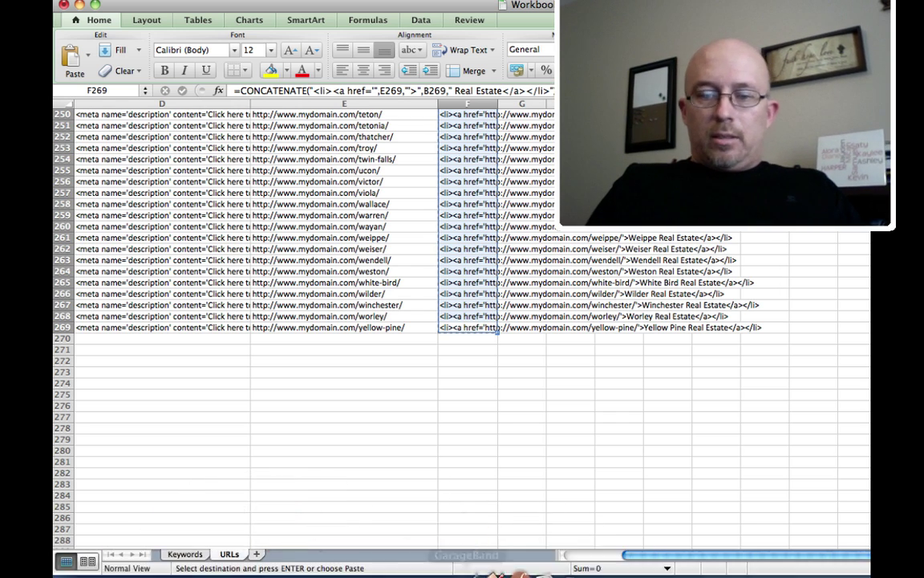
{"action": "left_click", "coordinate": [384, 529]}
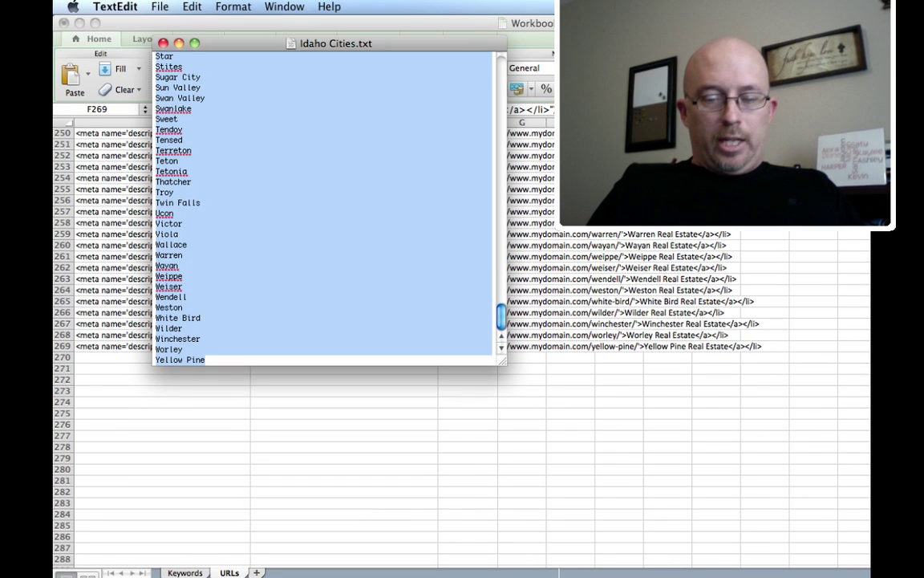
{"action": "key", "text": "super+n"}
{"action": "key", "text": "super+v"}
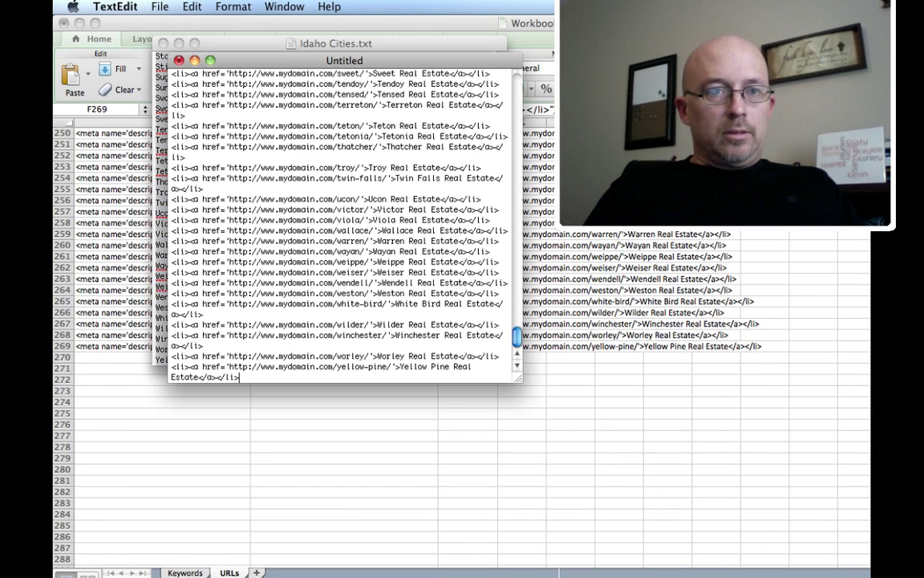
{"action": "key", "text": "Return"}
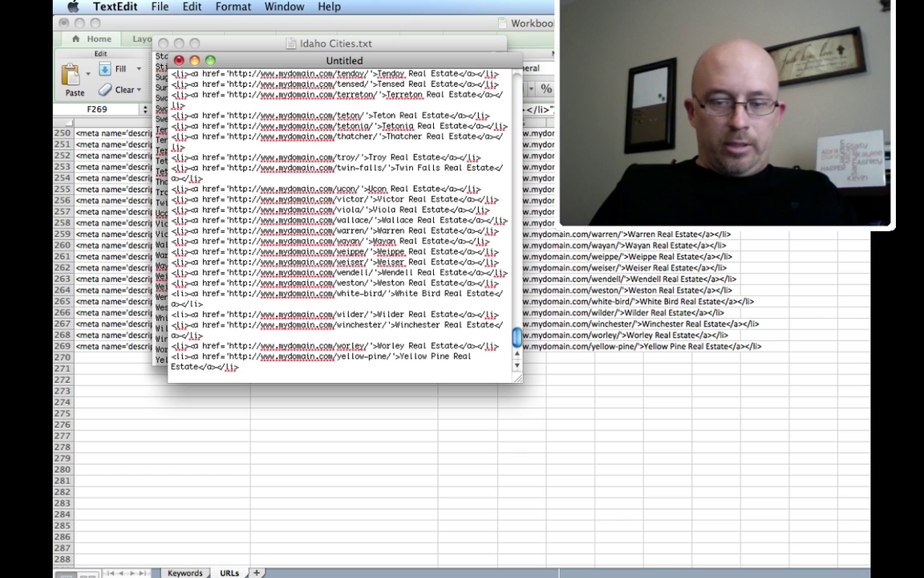
Step: Wrap the pasted city links in unordered list tags, with </ul> after the last item and <ul> on its own line before the first
{"action": "type", "text": "</u"}
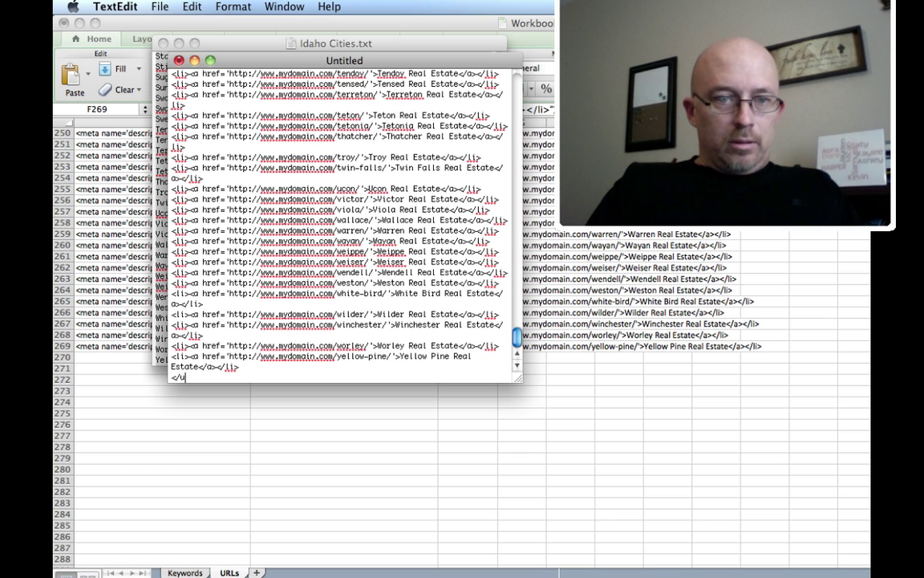
{"action": "type", "text": "l>"}
{"action": "scroll", "coordinate": [345, 225], "scroll_direction": "up", "scroll_amount": 20}
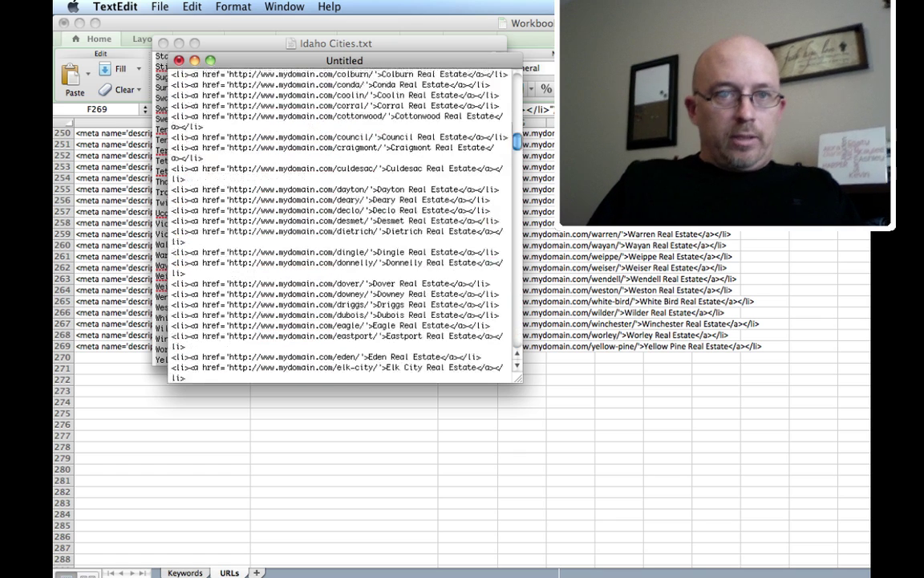
{"action": "scroll", "coordinate": [346, 224], "scroll_direction": "up", "scroll_amount": 10}
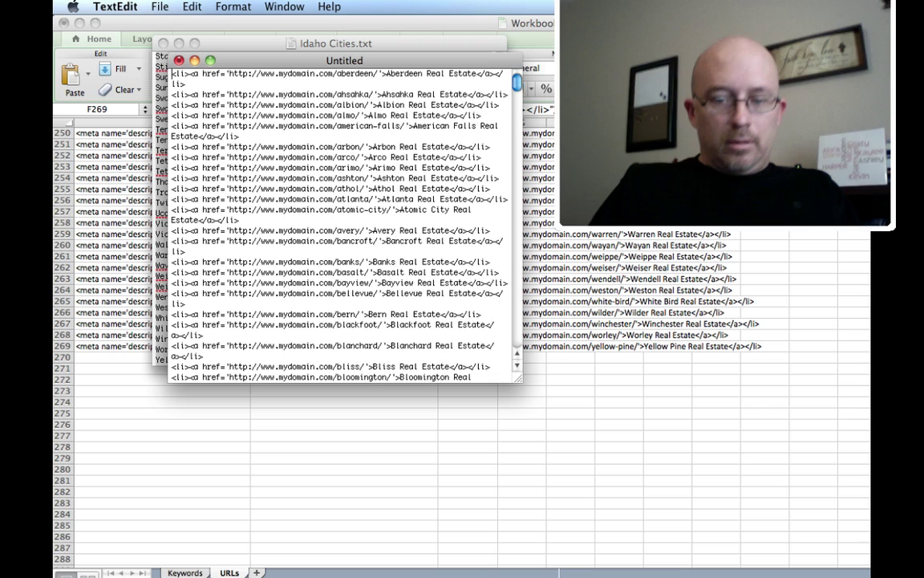
{"action": "left_click", "coordinate": [171, 73]}
{"action": "type", "text": "<ul>"}
{"action": "key", "text": "Return"}
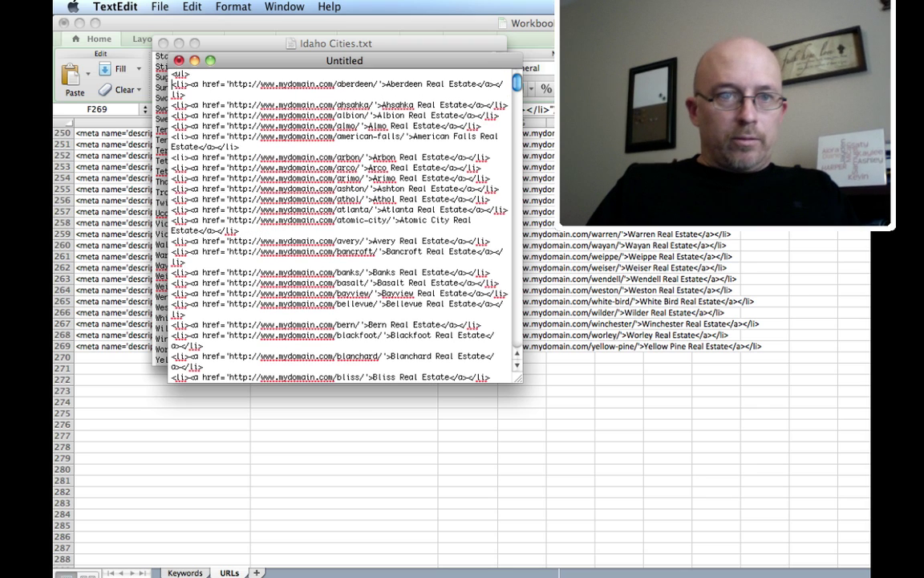
Step: Save the link list document to the Desktop as citylist.html, keeping the .html extension
{"action": "key", "text": "super+s"}
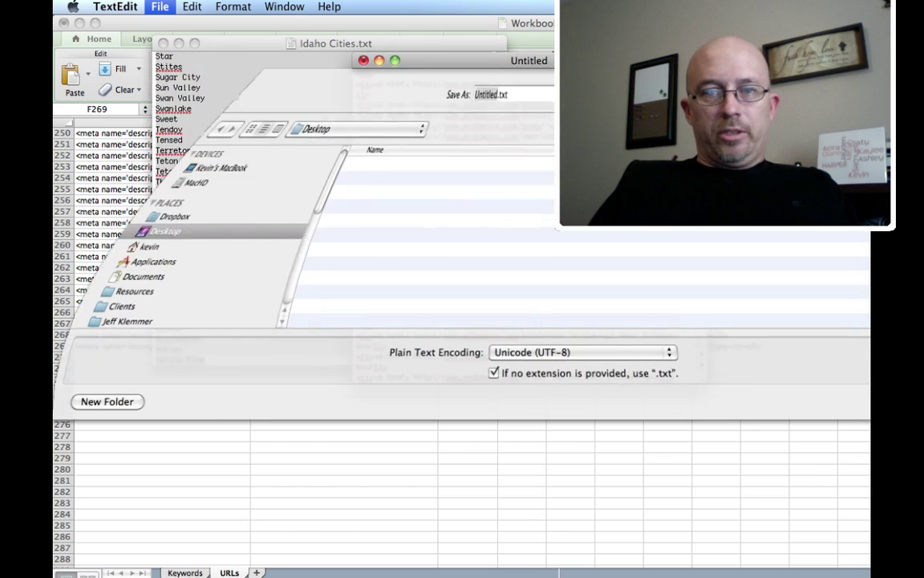
{"action": "type", "text": "citylist"}
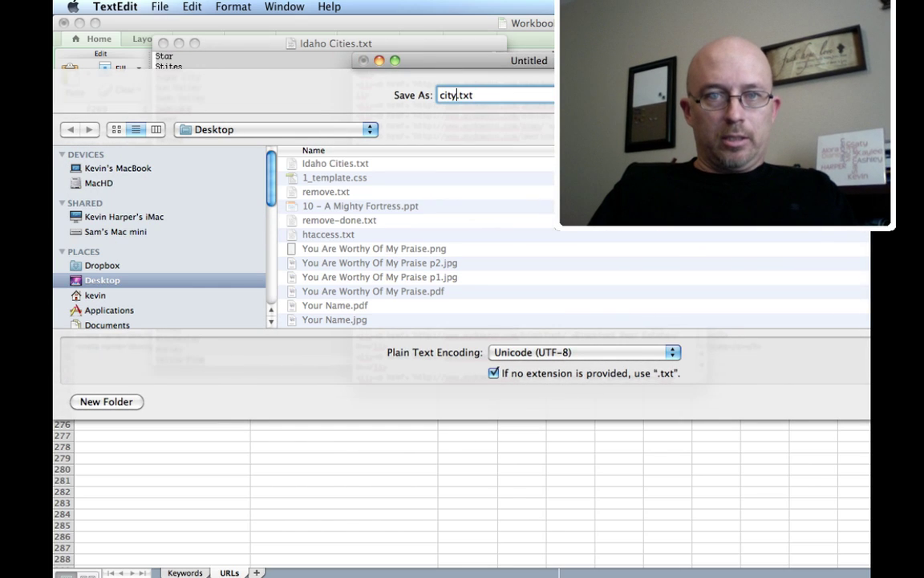
{"action": "key", "text": "shift+End"}
{"action": "type", "text": ".html"}
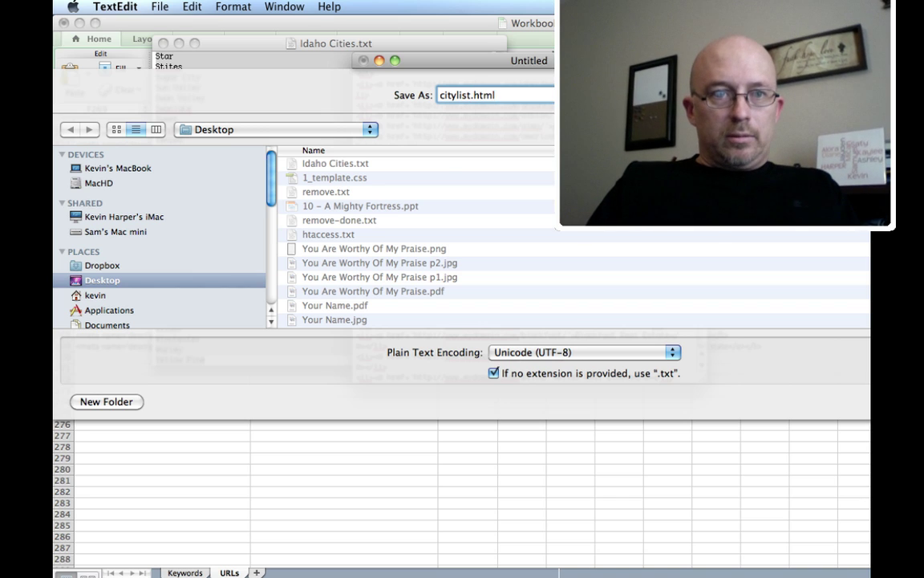
{"action": "key", "text": "Return"}
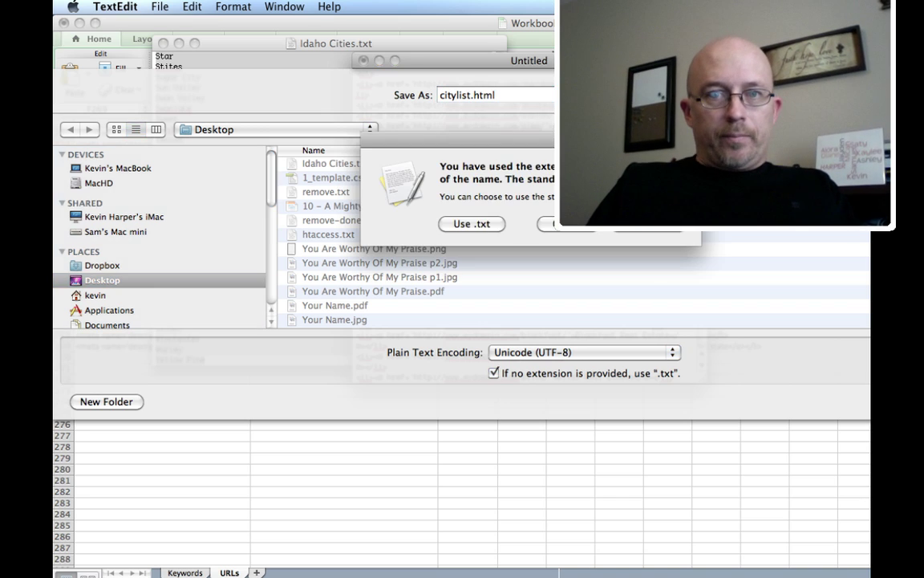
{"action": "key", "text": "Return"}
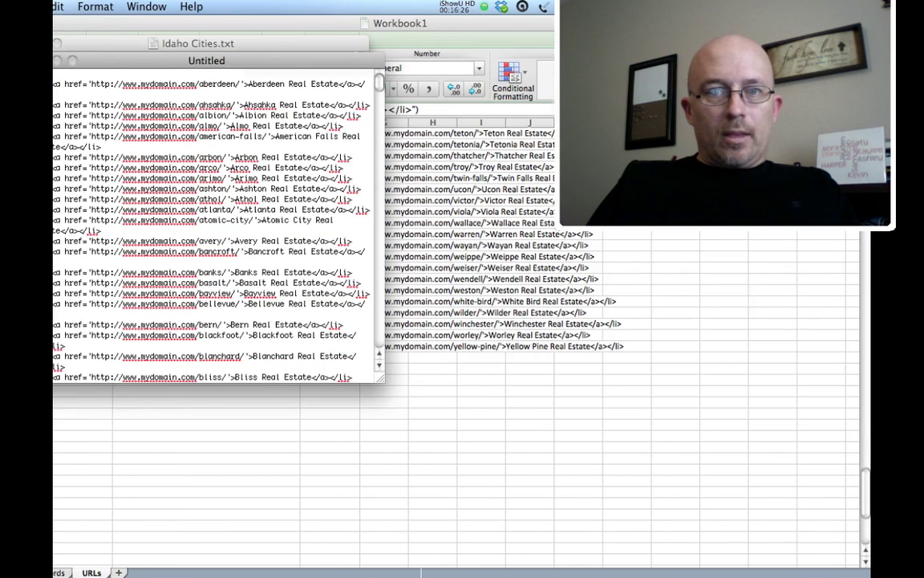
Step: Switch to the desktop, open citylist.html in Chrome and look through the rendered list of city links
{"action": "key", "text": "super+a"}
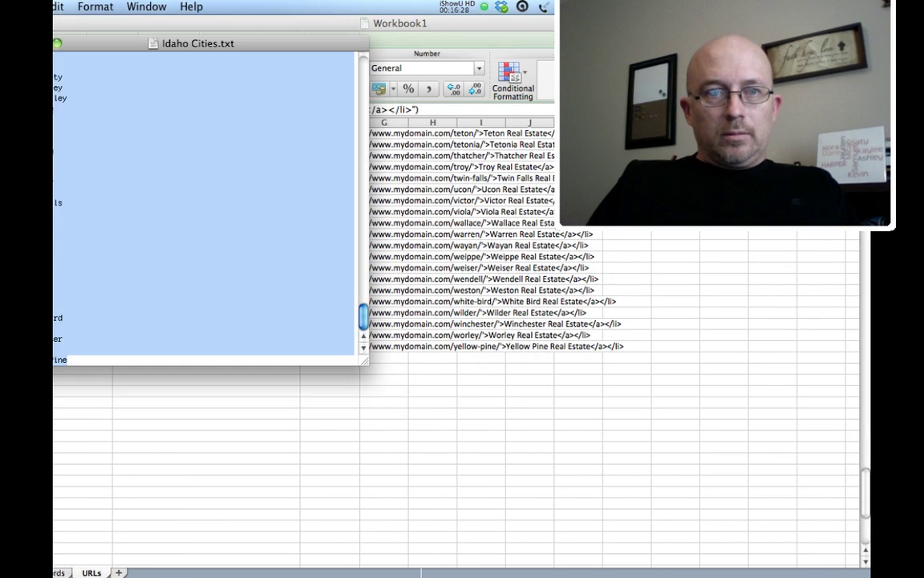
{"action": "key", "text": "super+Tab"}
{"action": "key", "text": "super+h"}
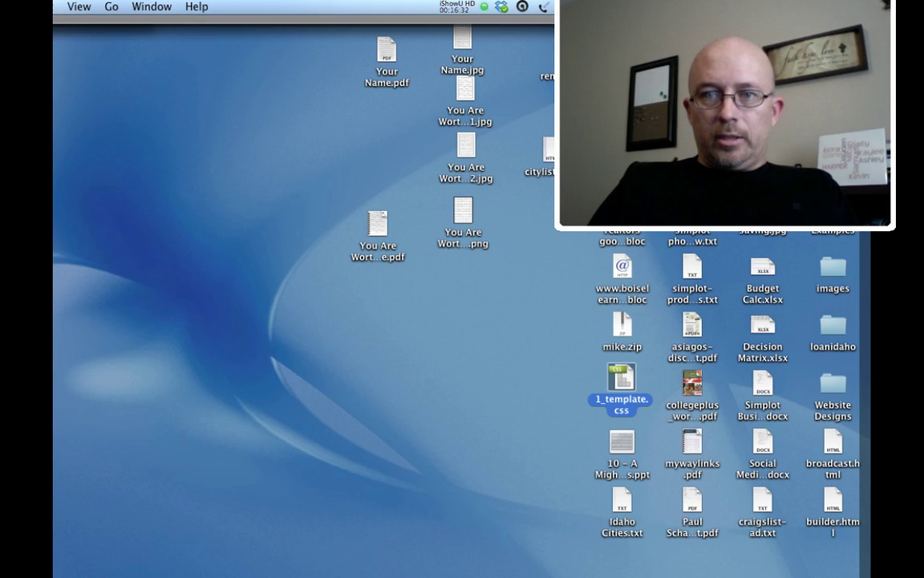
{"action": "key", "text": "super+Tab"}
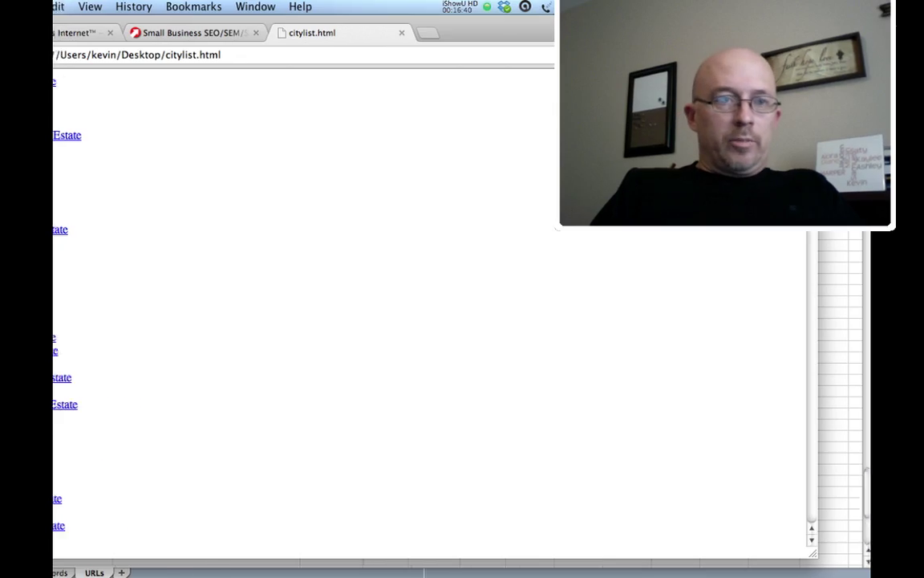
{"action": "scroll", "coordinate": [129, 148], "scroll_direction": "down", "scroll_amount": 20}
{"action": "scroll", "coordinate": [128, 149], "scroll_direction": "up", "scroll_amount": 20}
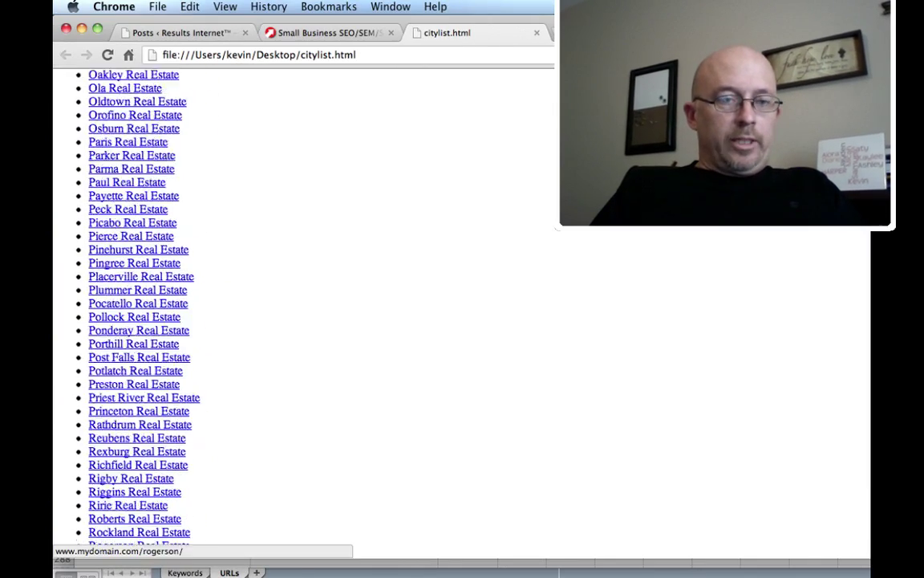